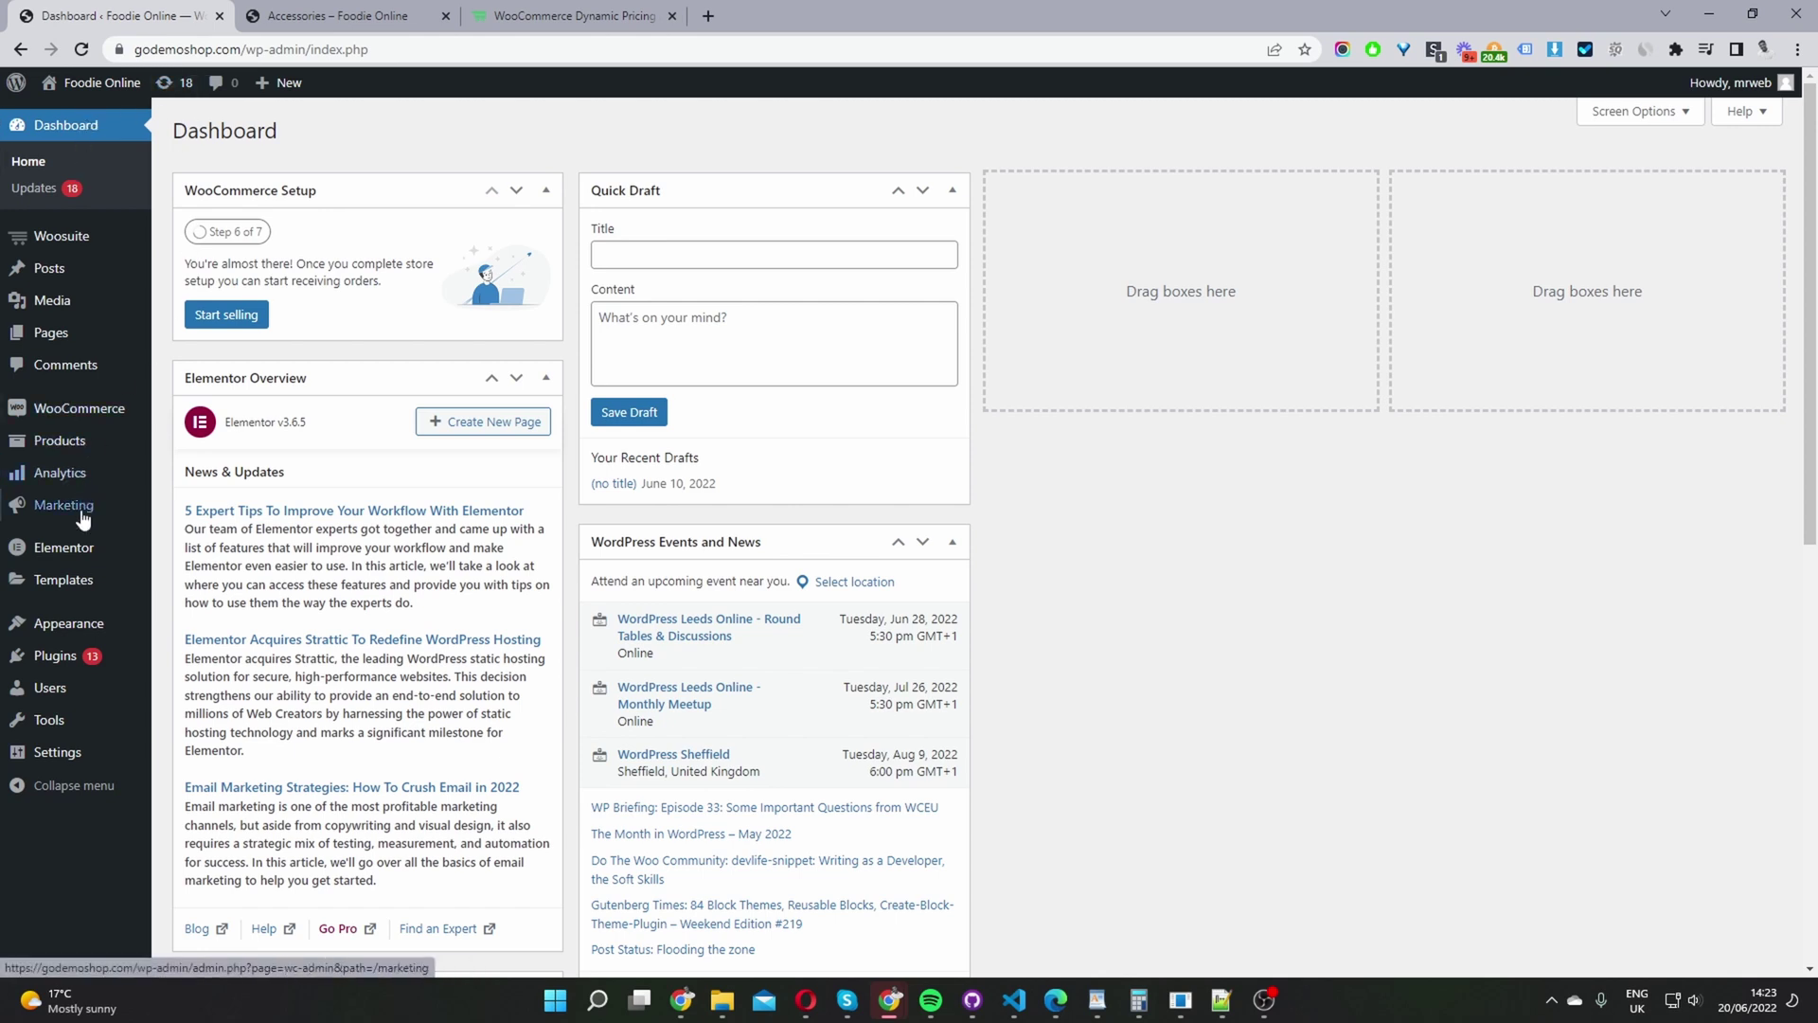
- Open the Advanced Rules tab of Woosuite Dynamic Pricing Rules, then view the Accessories shop page
{"action": "mouse_move", "coordinate": [59, 662]}
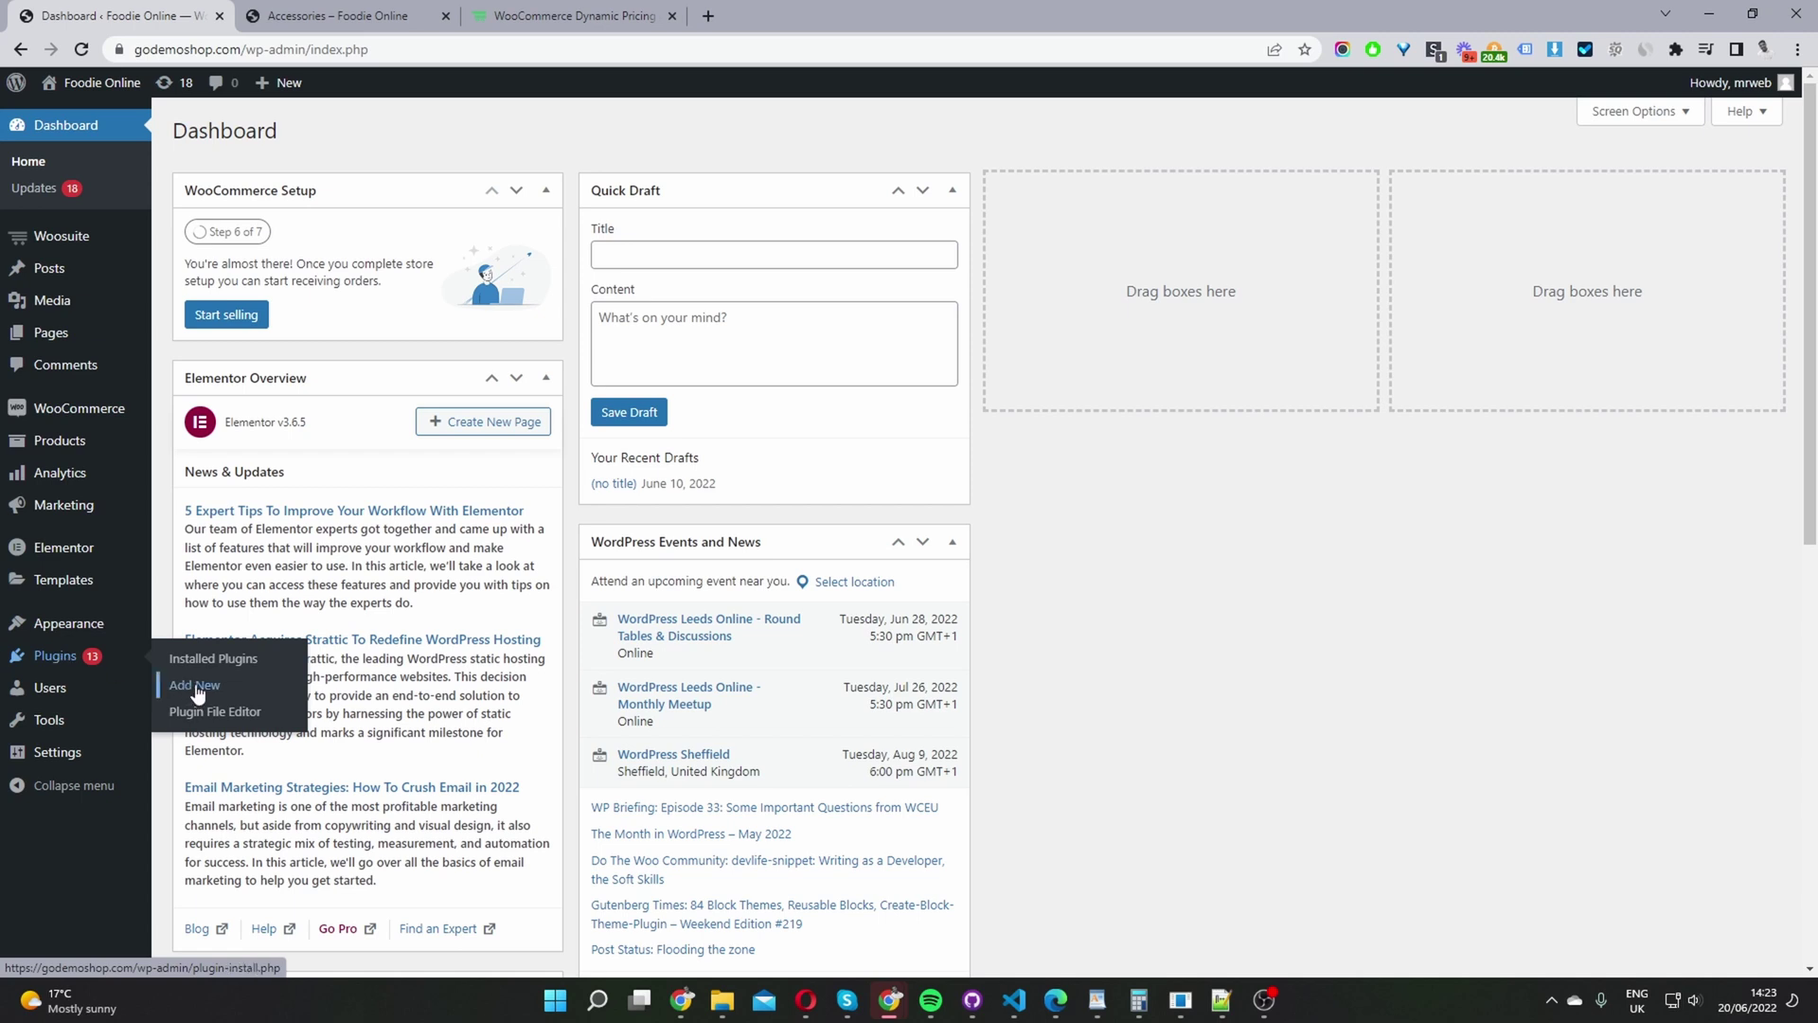
{"action": "mouse_move", "coordinate": [85, 245]}
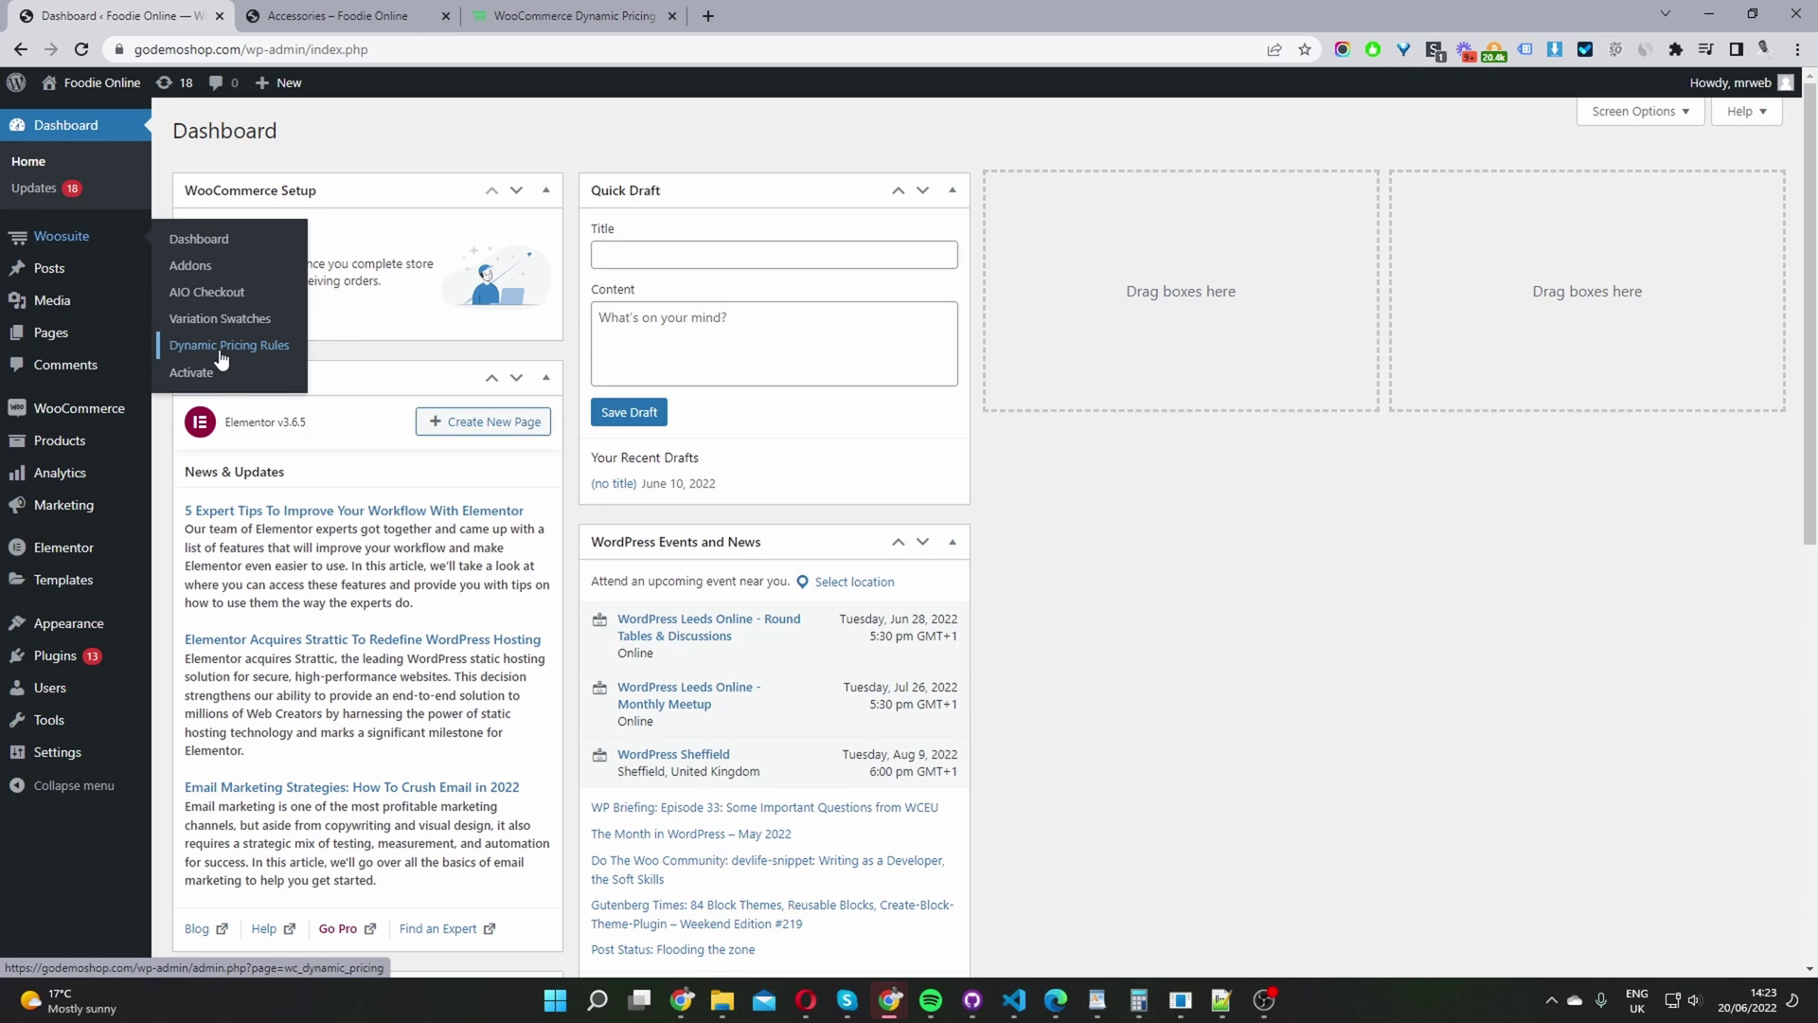
{"action": "left_click", "coordinate": [220, 357]}
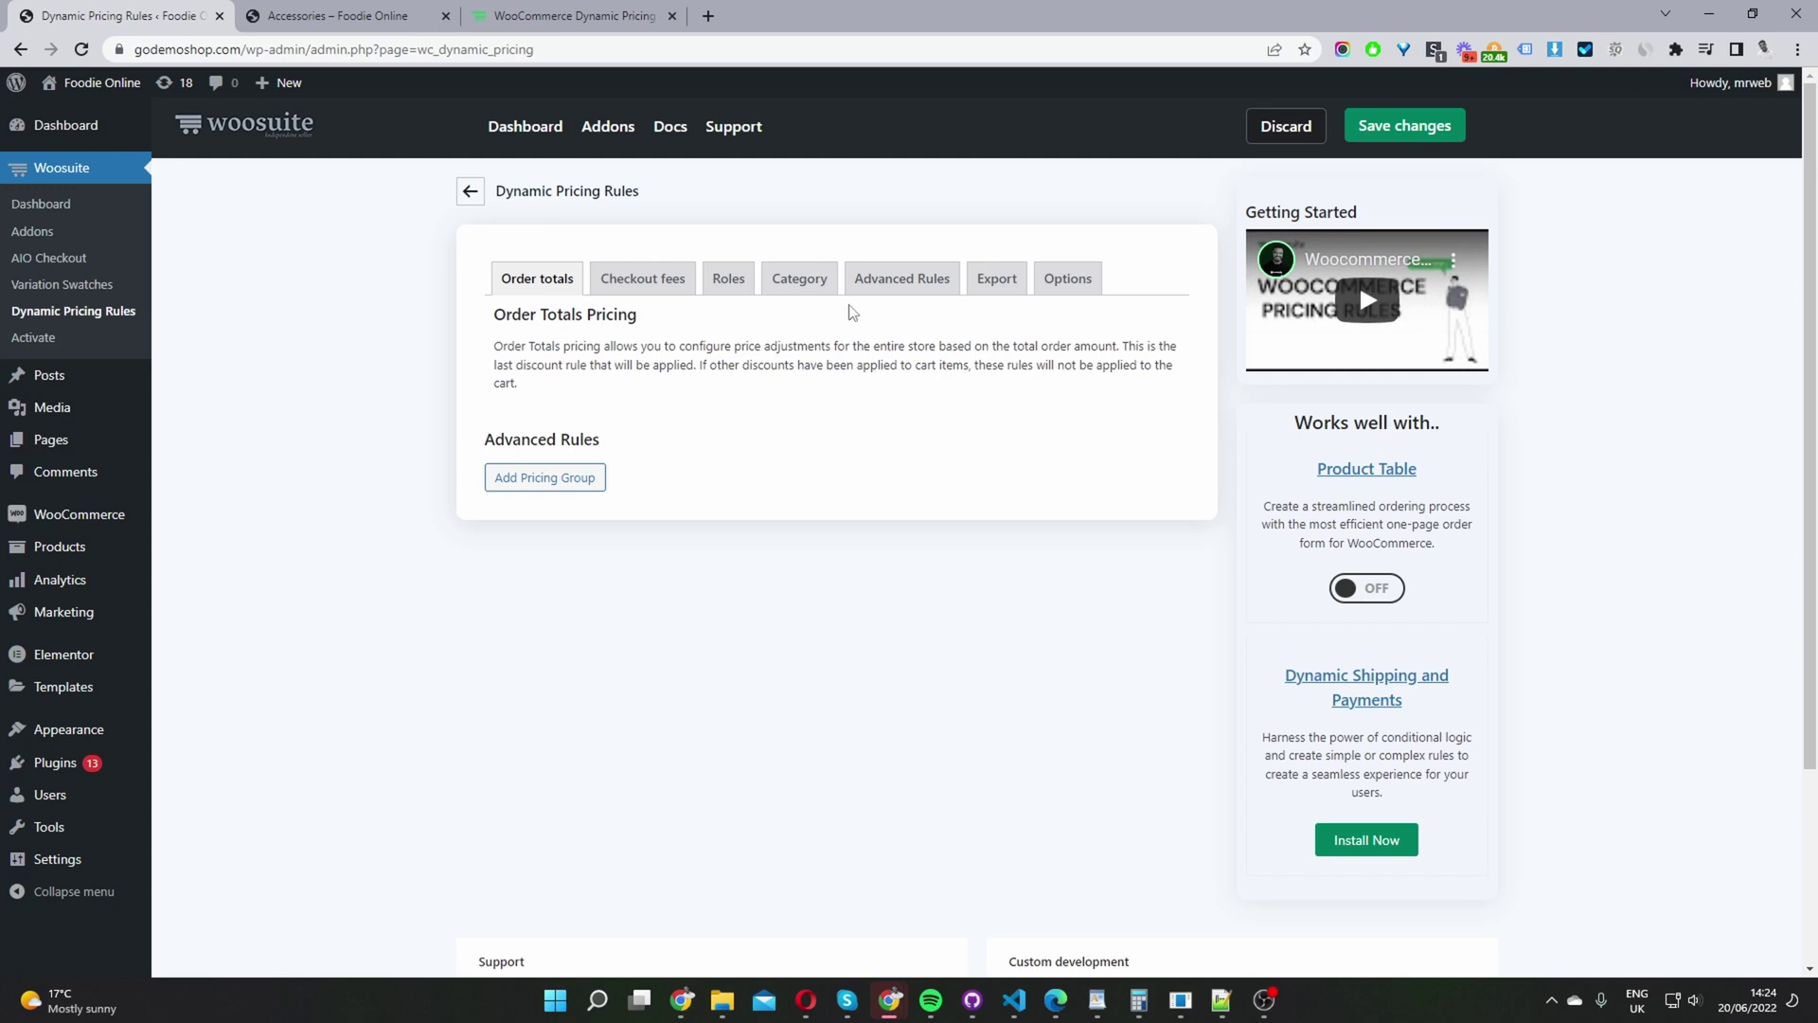
{"action": "left_click", "coordinate": [890, 286]}
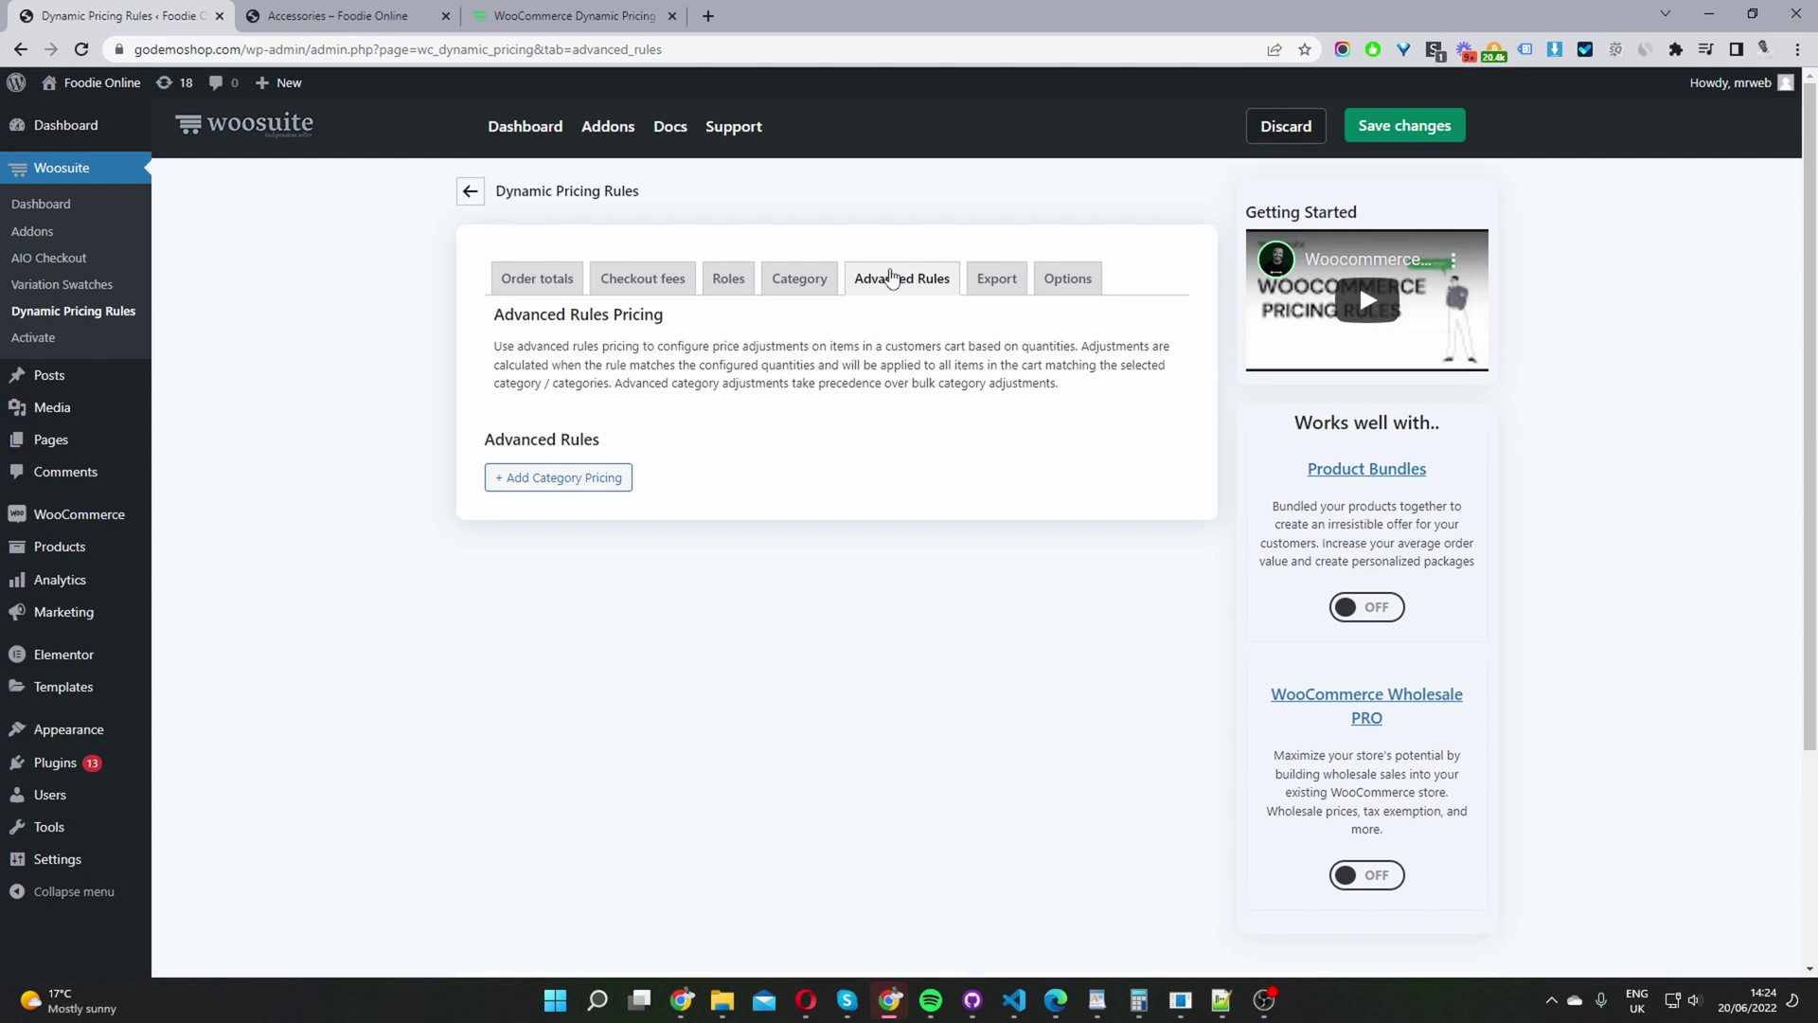
{"action": "left_click", "coordinate": [293, 17]}
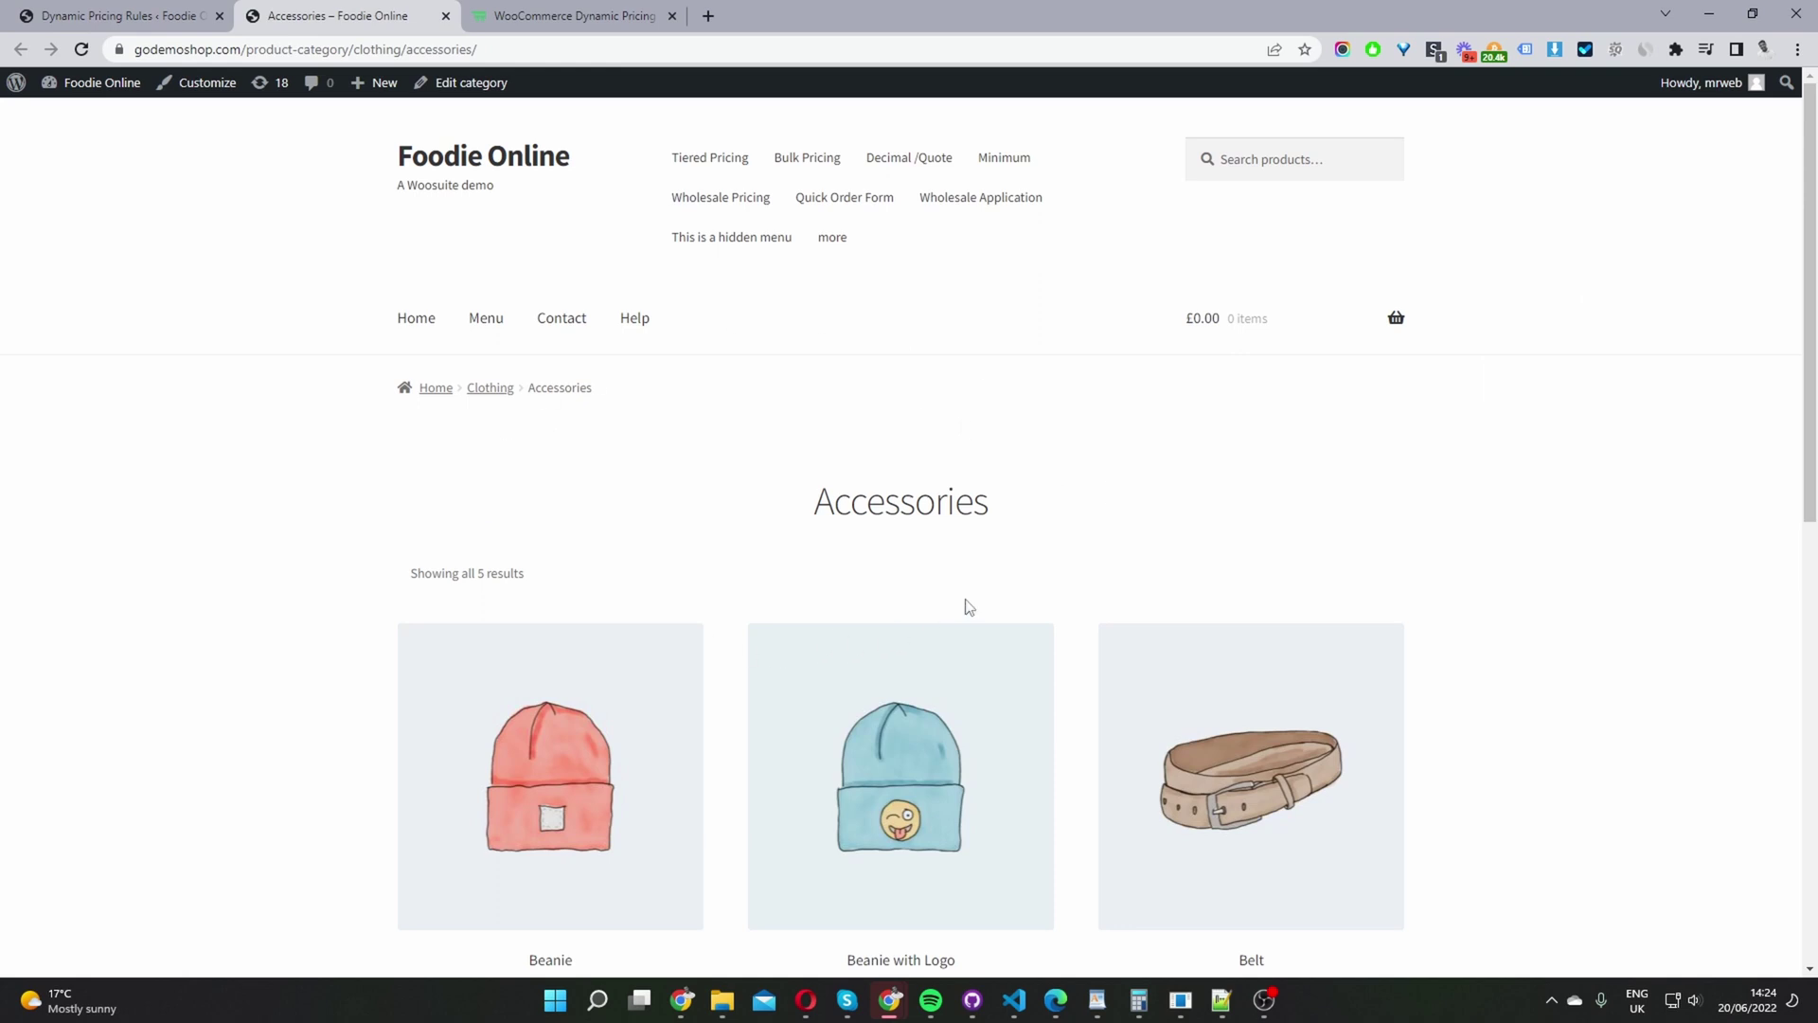
- Confirm the Accessories products cost £20.00 each, then go back to the Dynamic Pricing Rules admin
{"action": "scroll", "coordinate": [1039, 520], "scroll_direction": "down", "scroll_amount": 2}
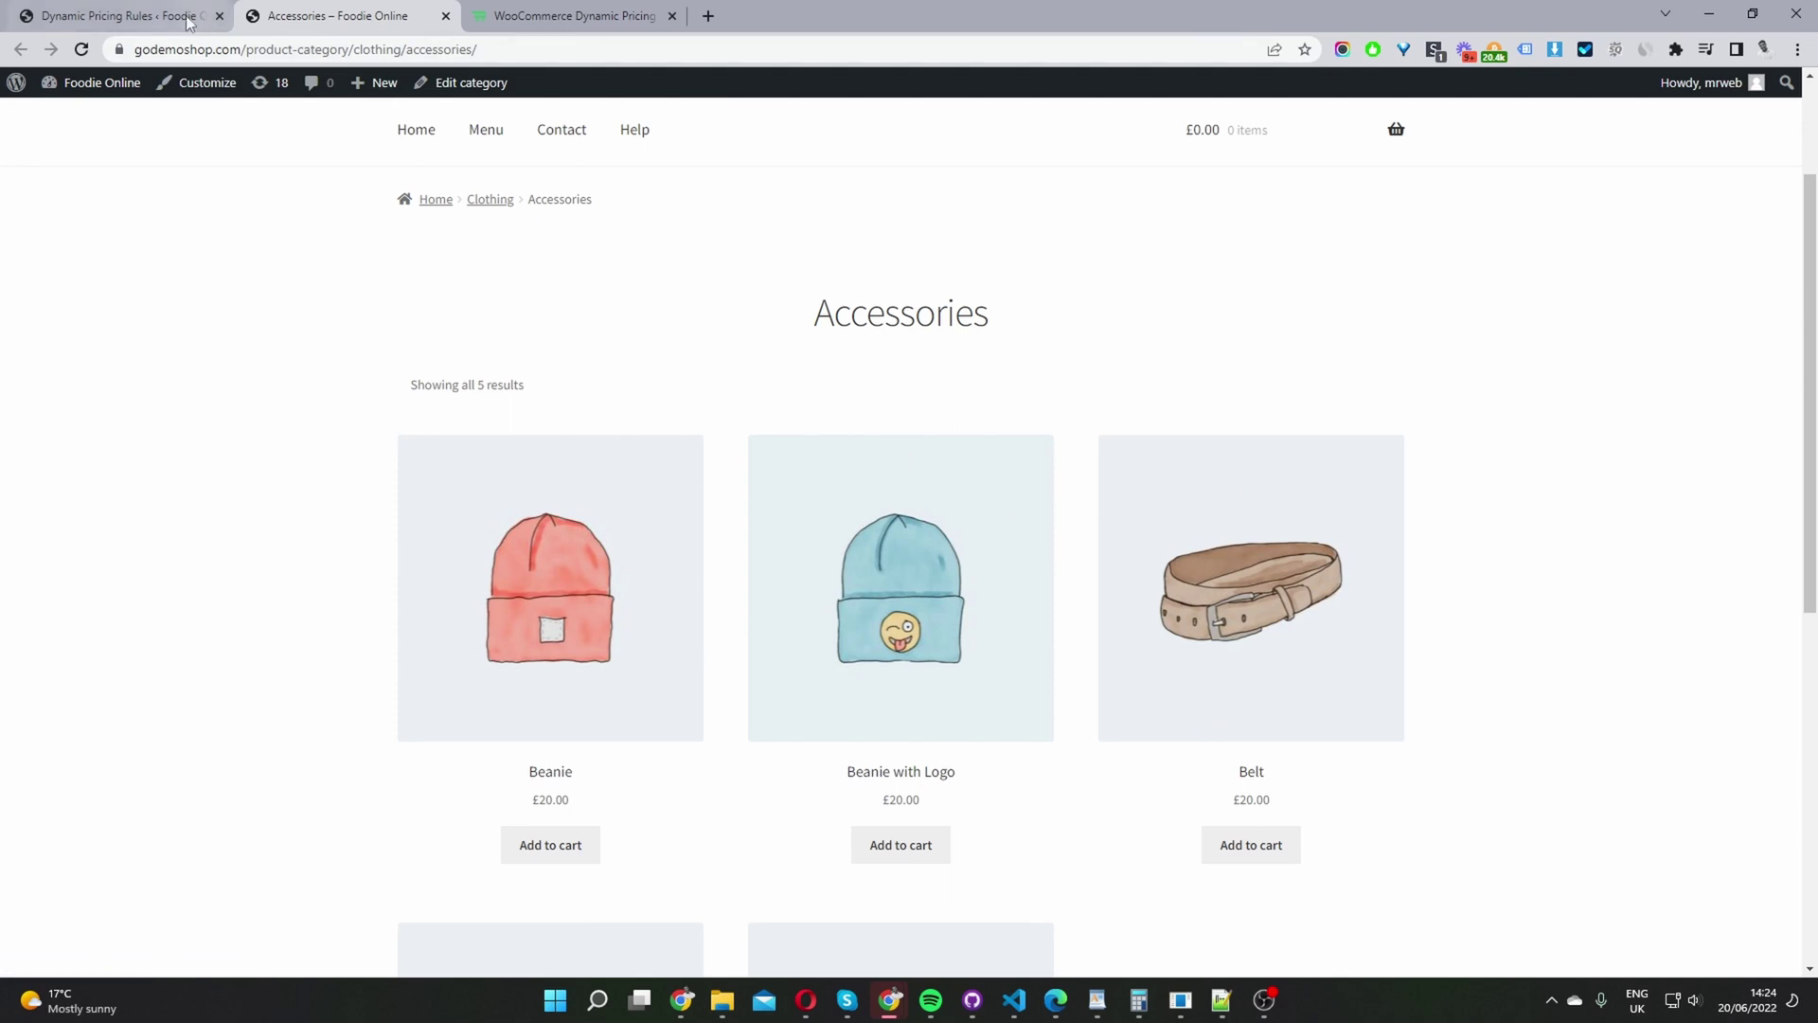
{"action": "left_click", "coordinate": [161, 17]}
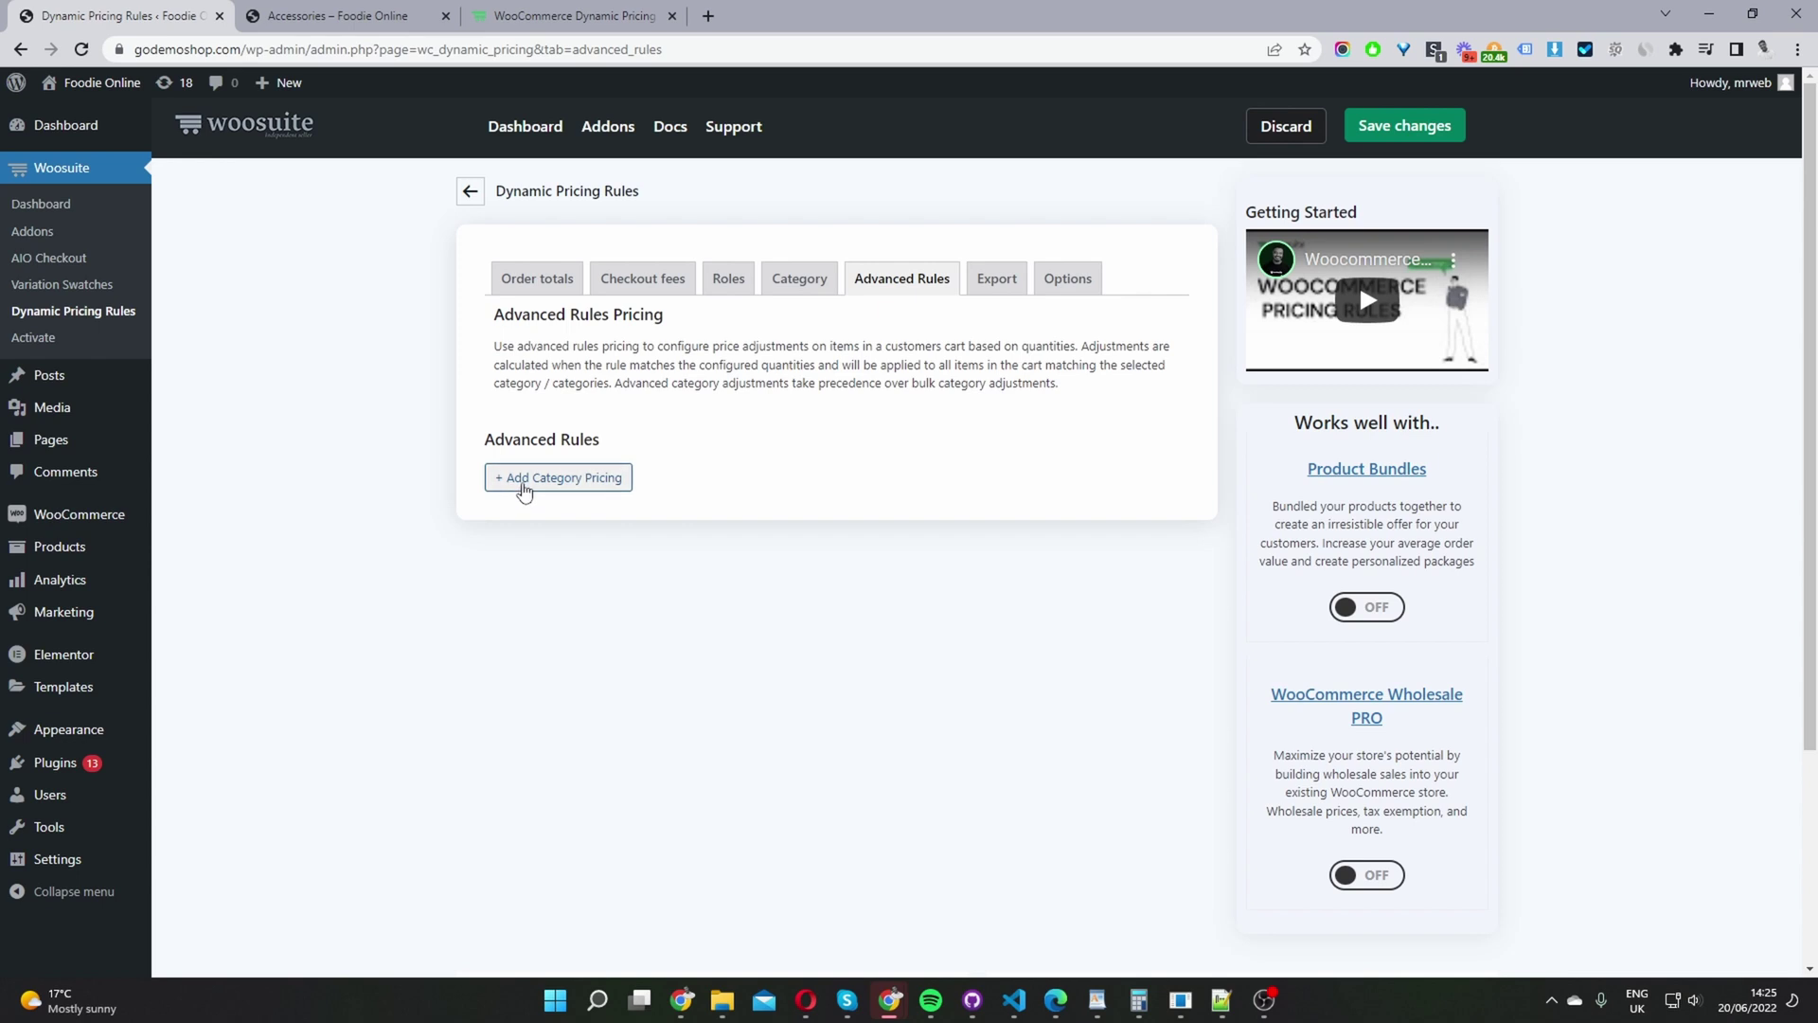
- Add a category pricing rule titled 'Buy 1 get 1 free Acc' counting Accessories by cart line item quantity
{"action": "left_click", "coordinate": [614, 481]}
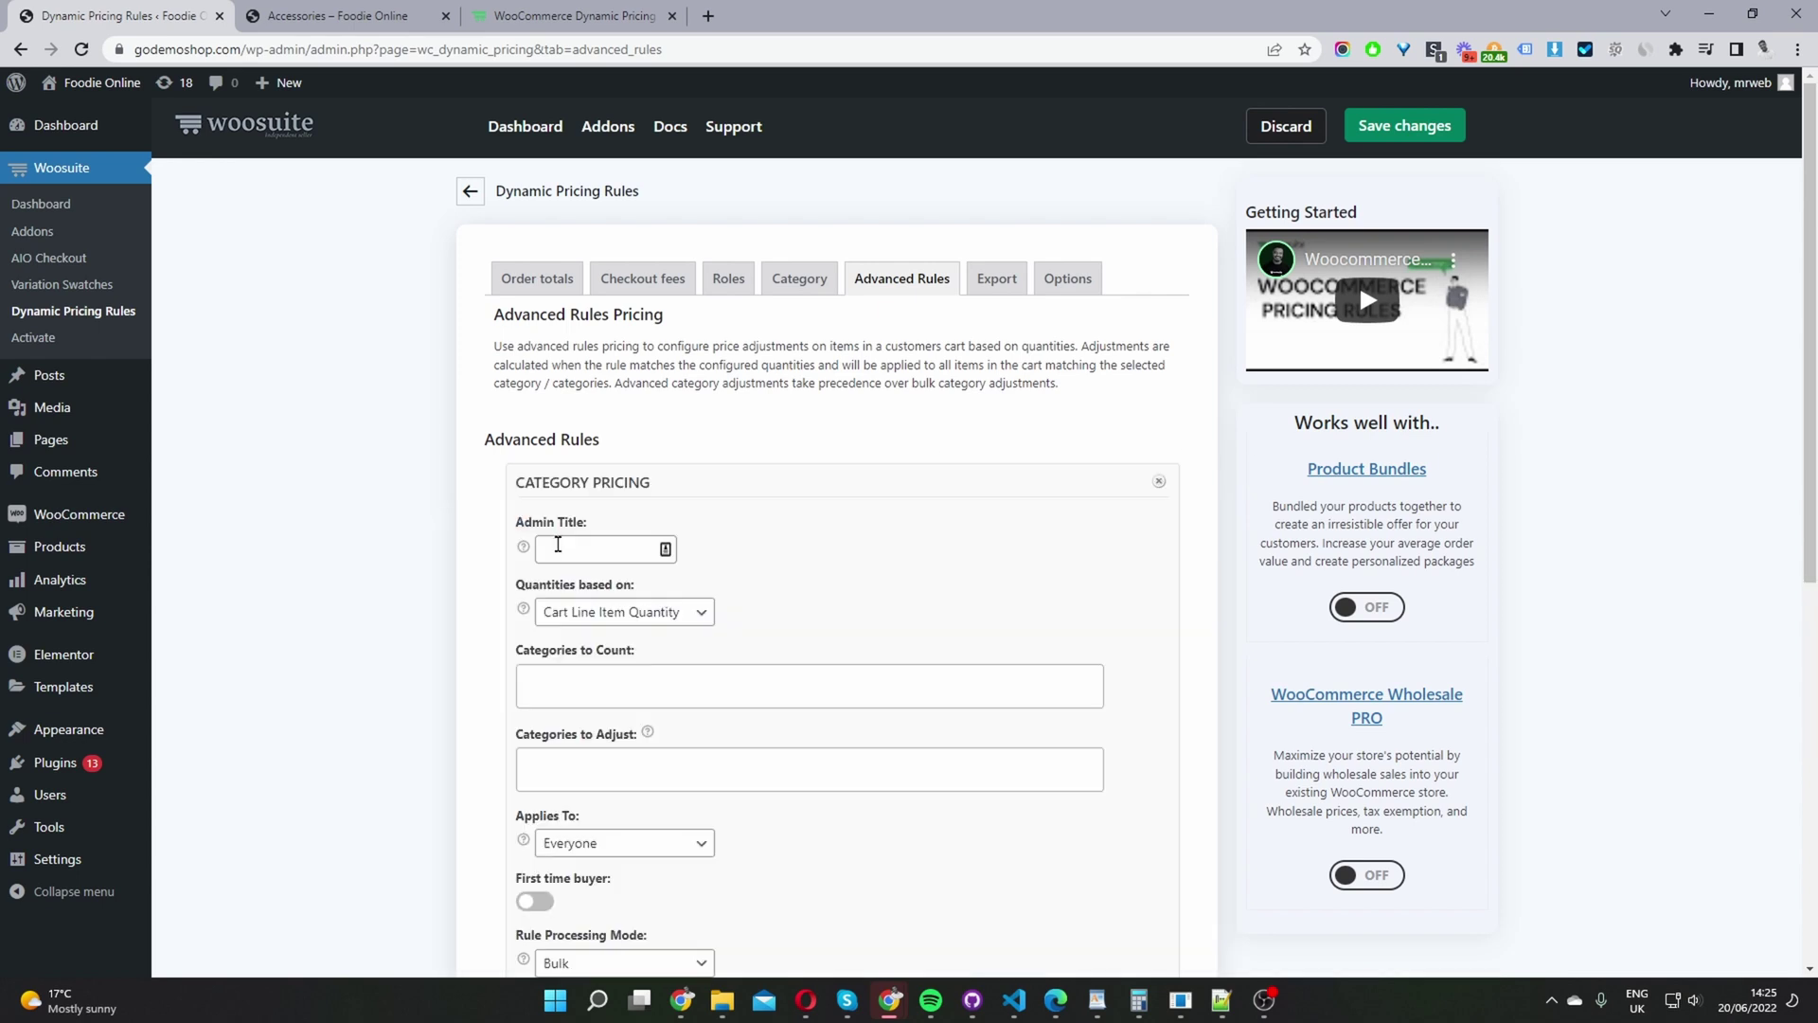
{"action": "left_click", "coordinate": [561, 546]}
{"action": "type", "text": "Buy 1 get 1 free Acc"}
{"action": "left_click", "coordinate": [621, 614]}
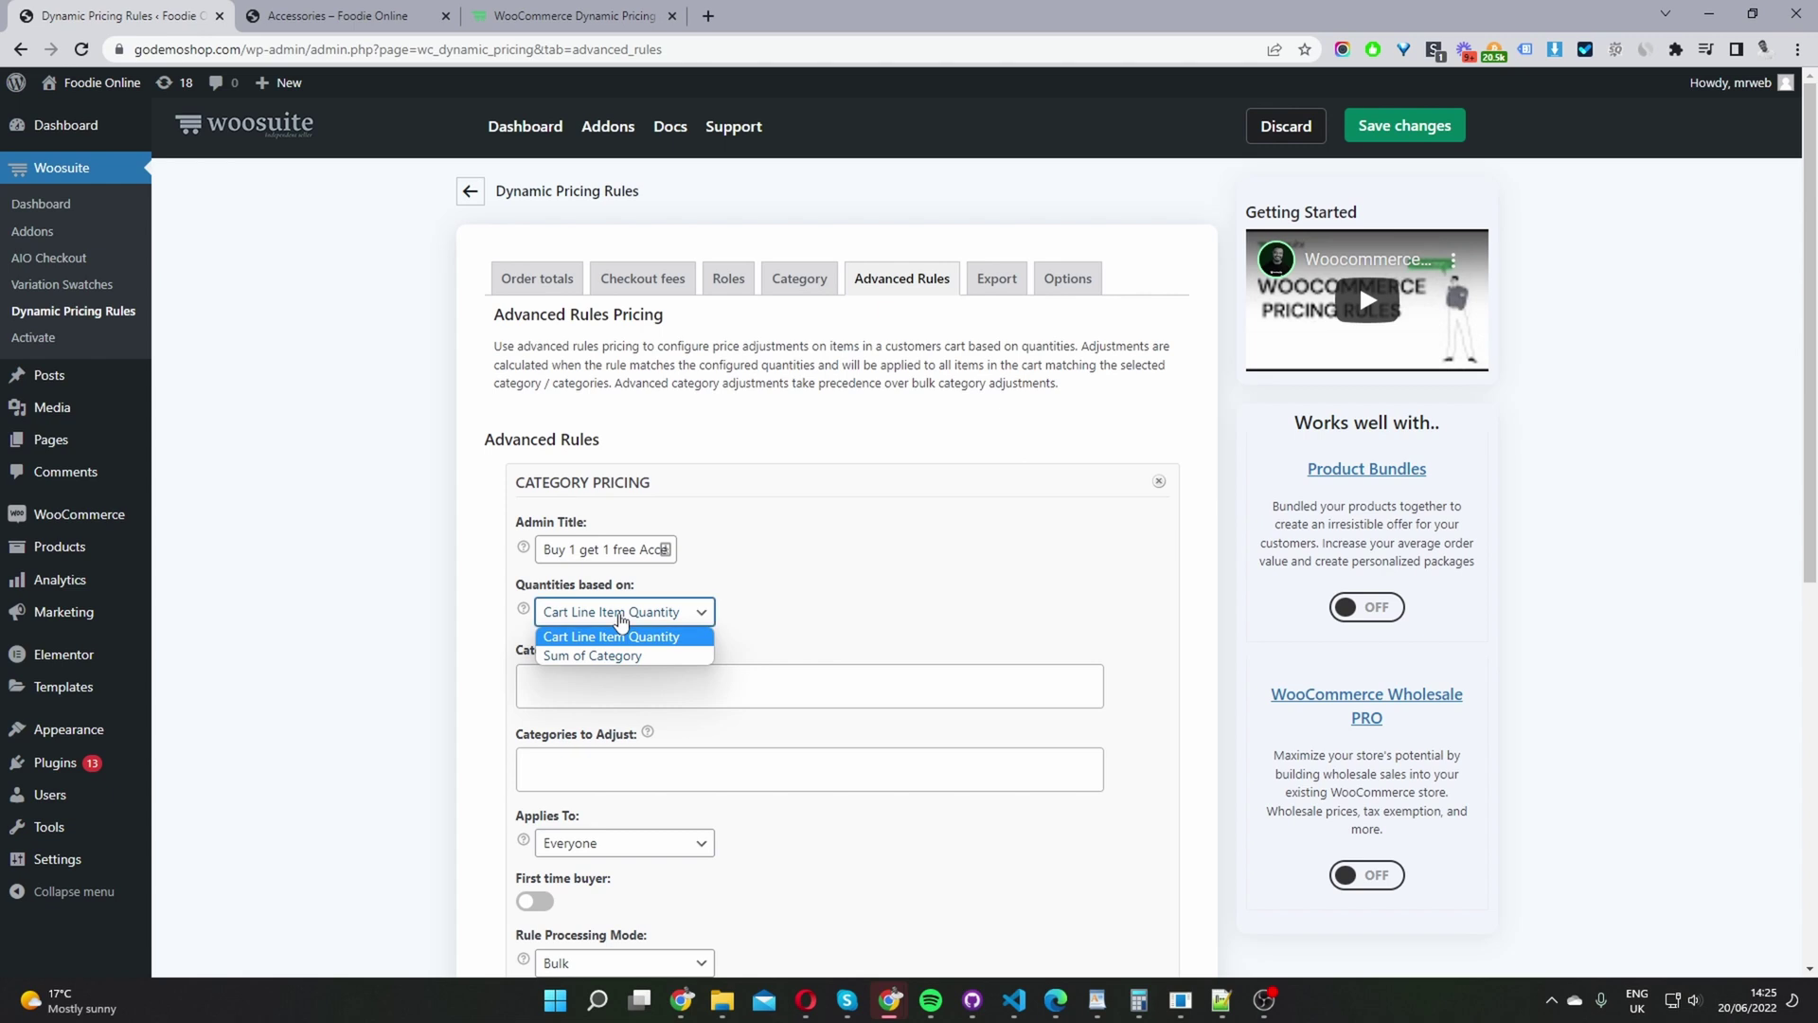
{"action": "left_click", "coordinate": [782, 601]}
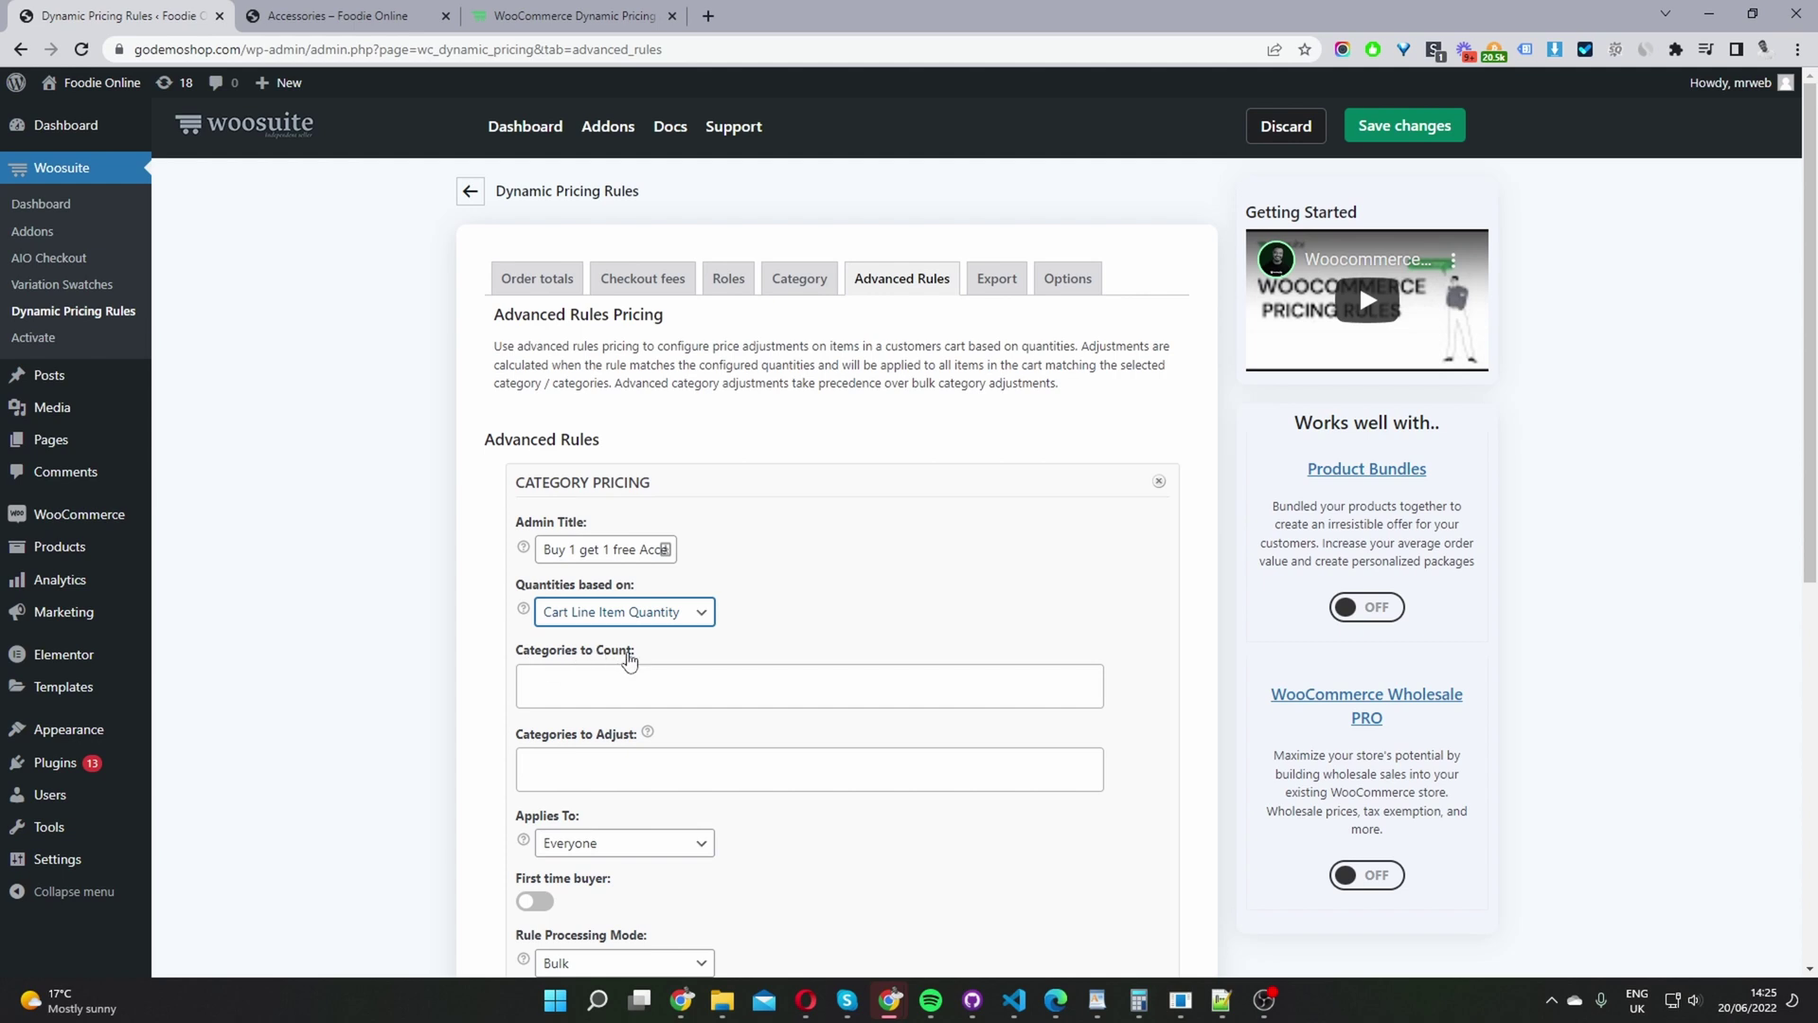
{"action": "left_click", "coordinate": [638, 679]}
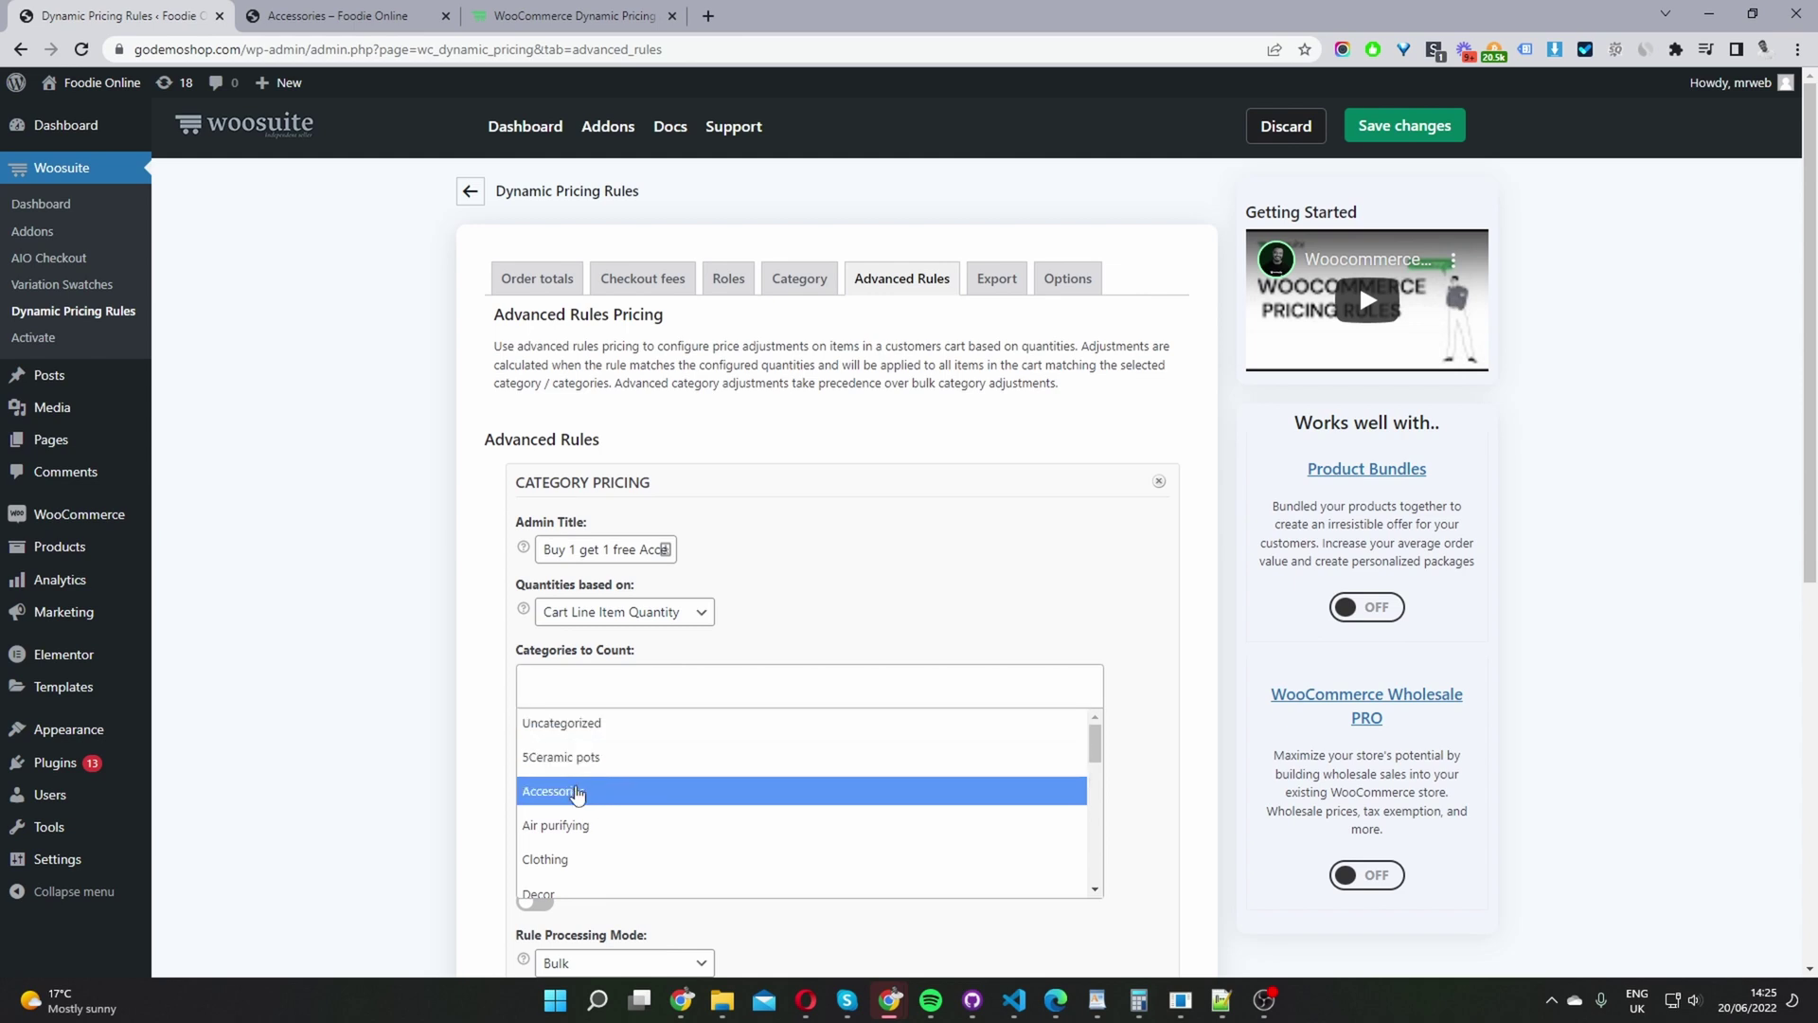
{"action": "left_click", "coordinate": [584, 800]}
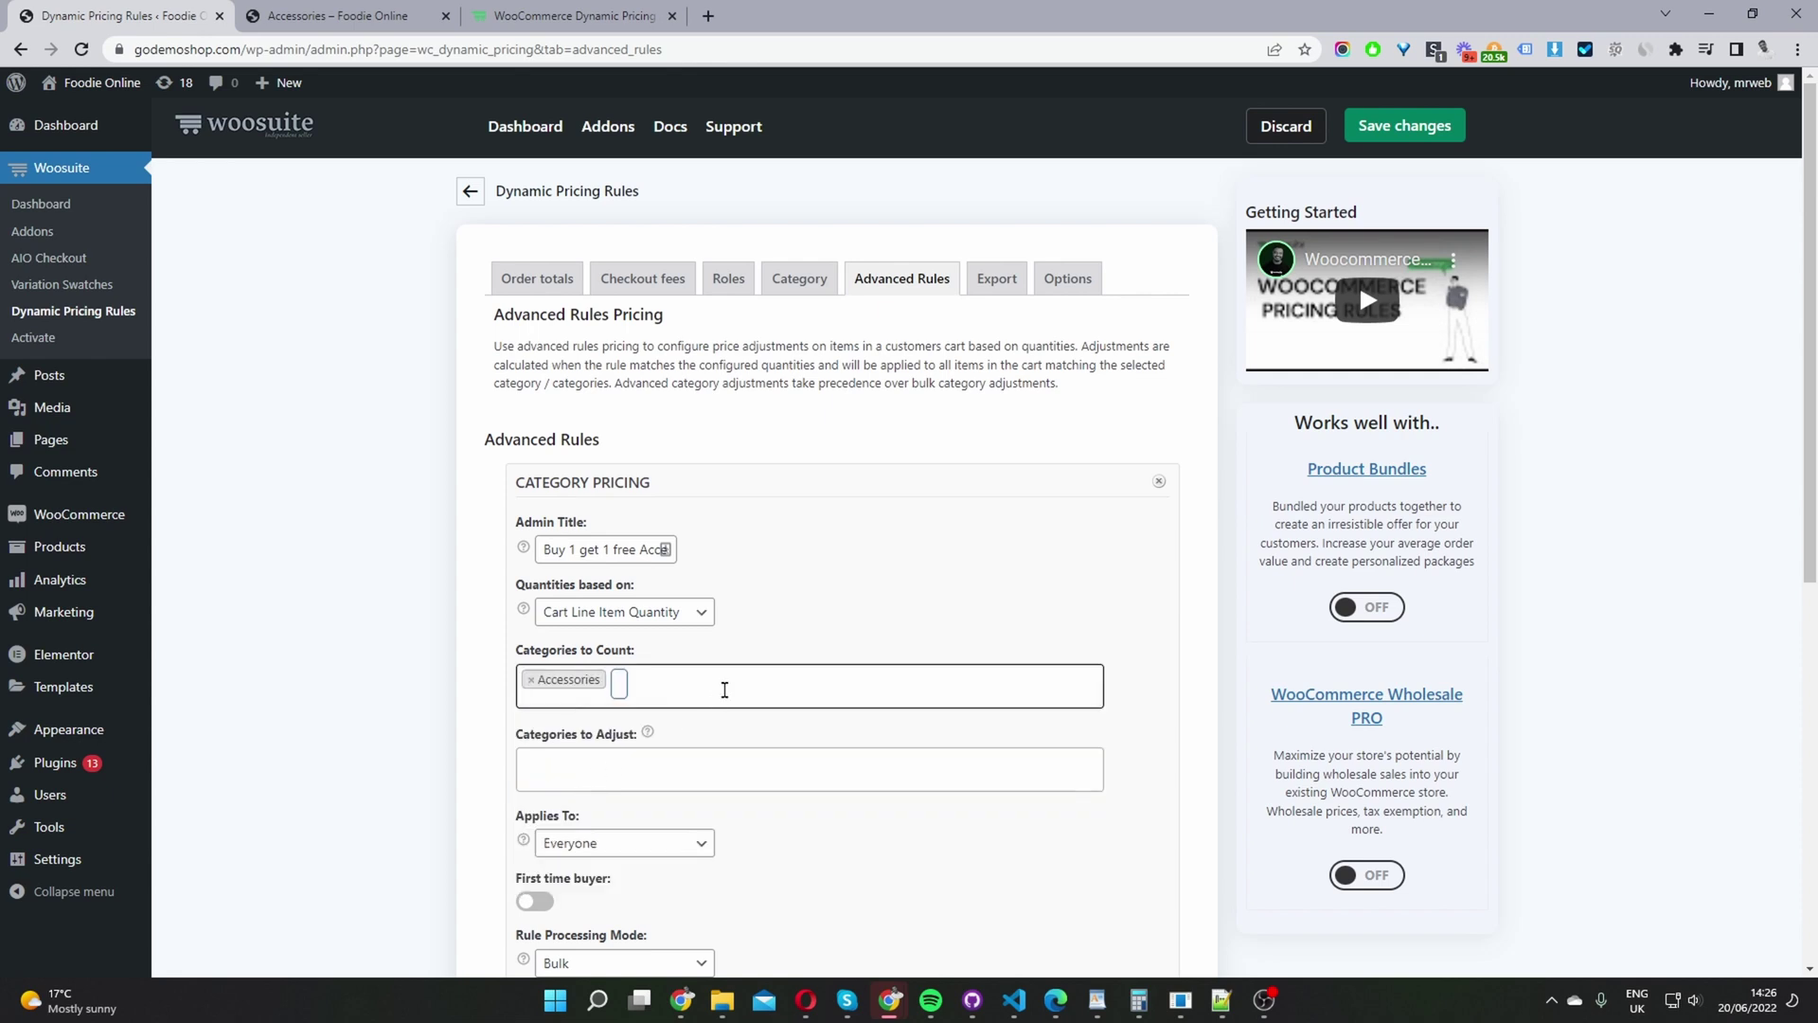
- Set the rule's Categories to Adjust to Accessories
{"action": "scroll", "coordinate": [597, 668], "scroll_direction": "down", "scroll_amount": 1}
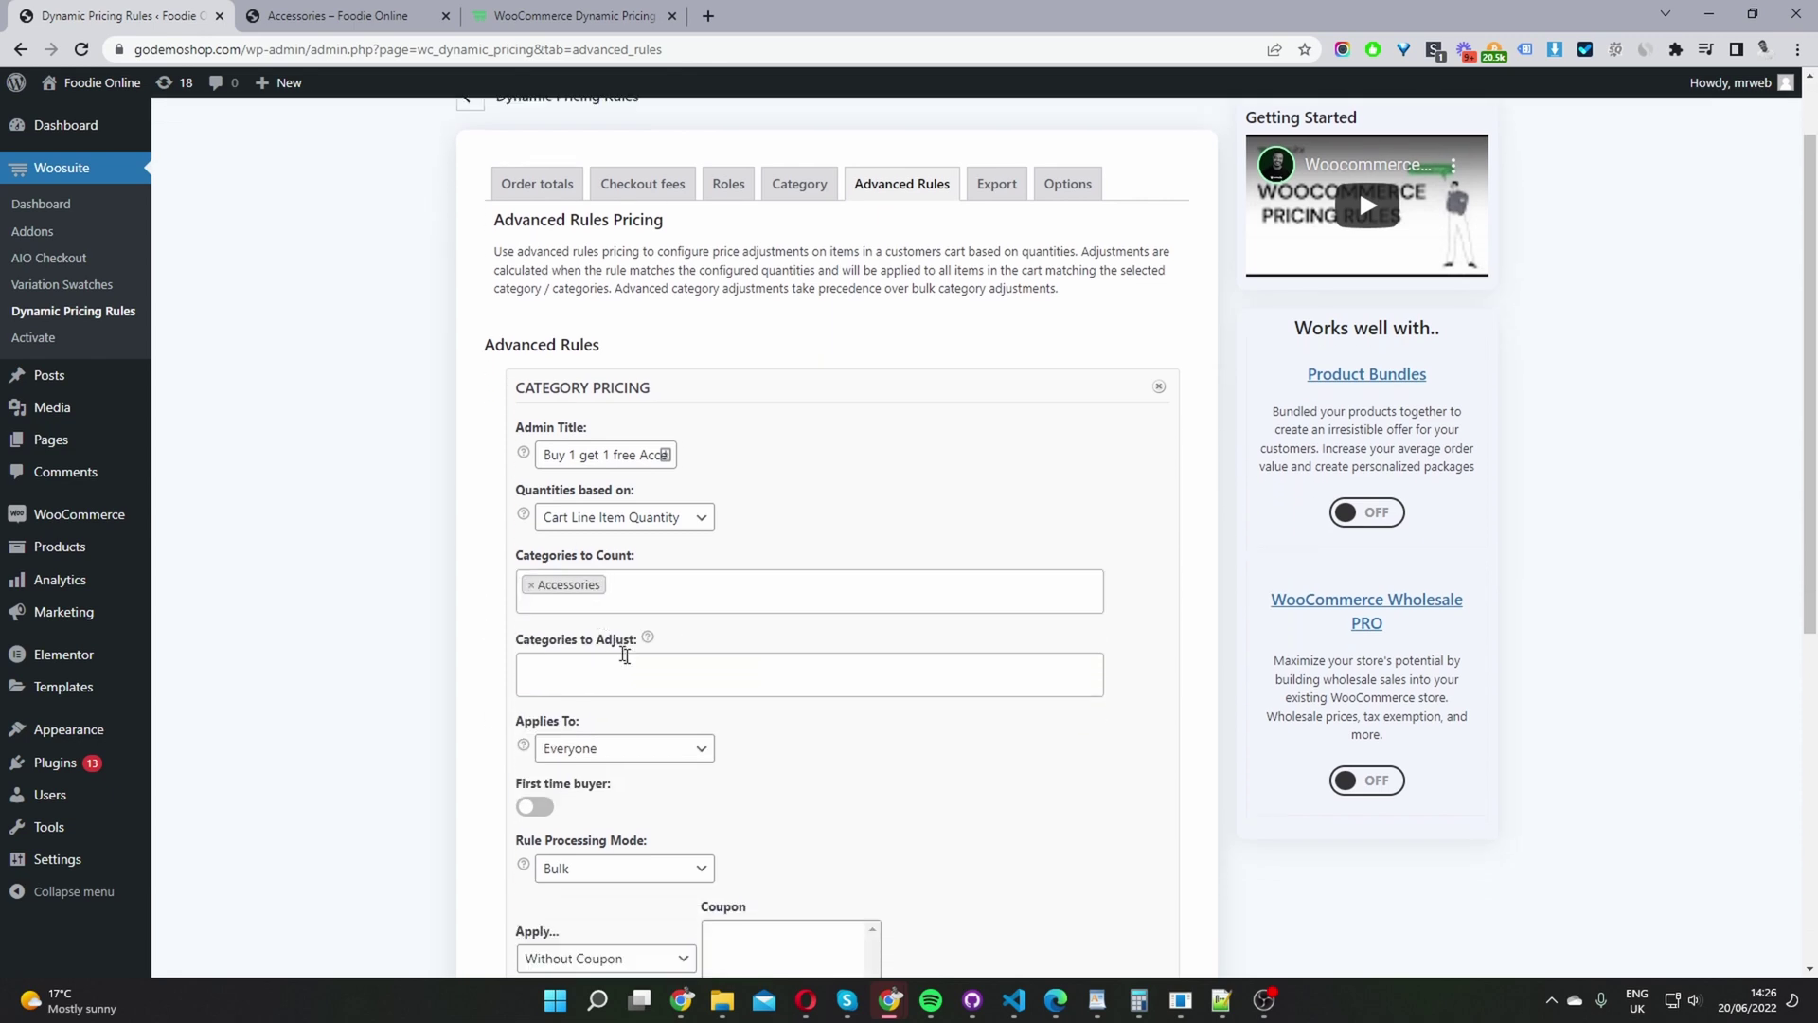
{"action": "left_click", "coordinate": [586, 660]}
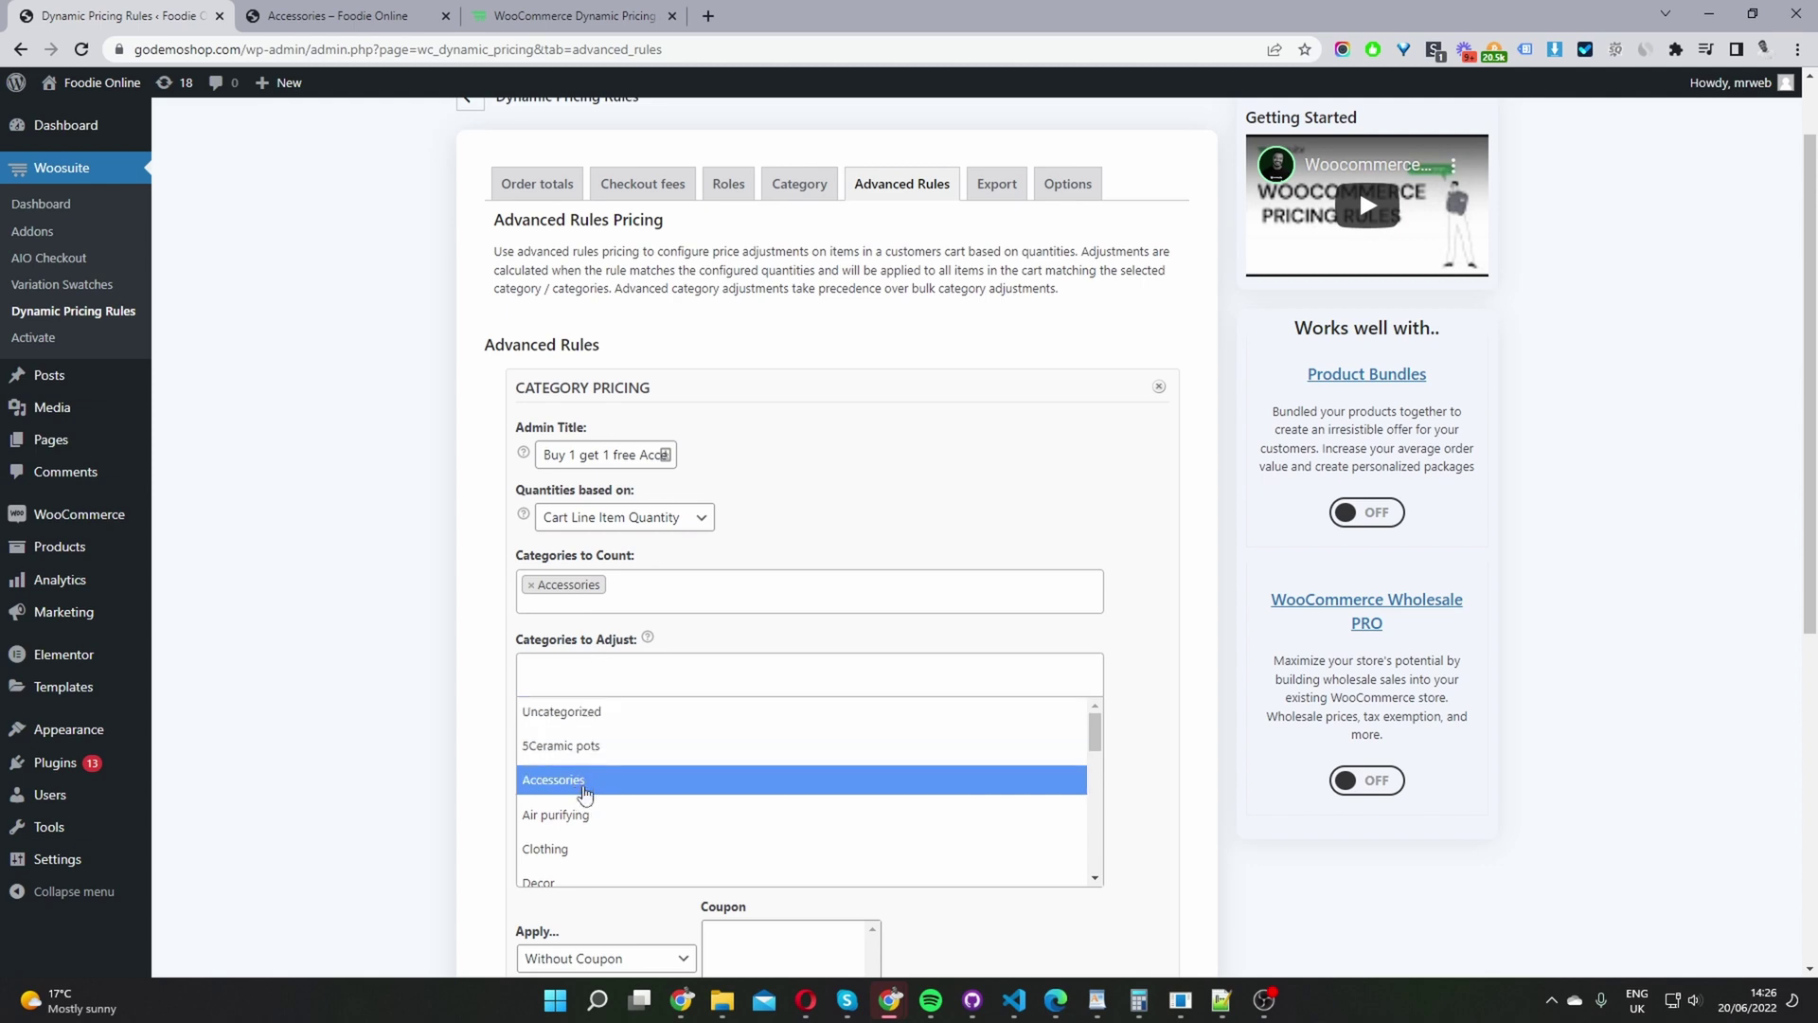
{"action": "left_click", "coordinate": [582, 792]}
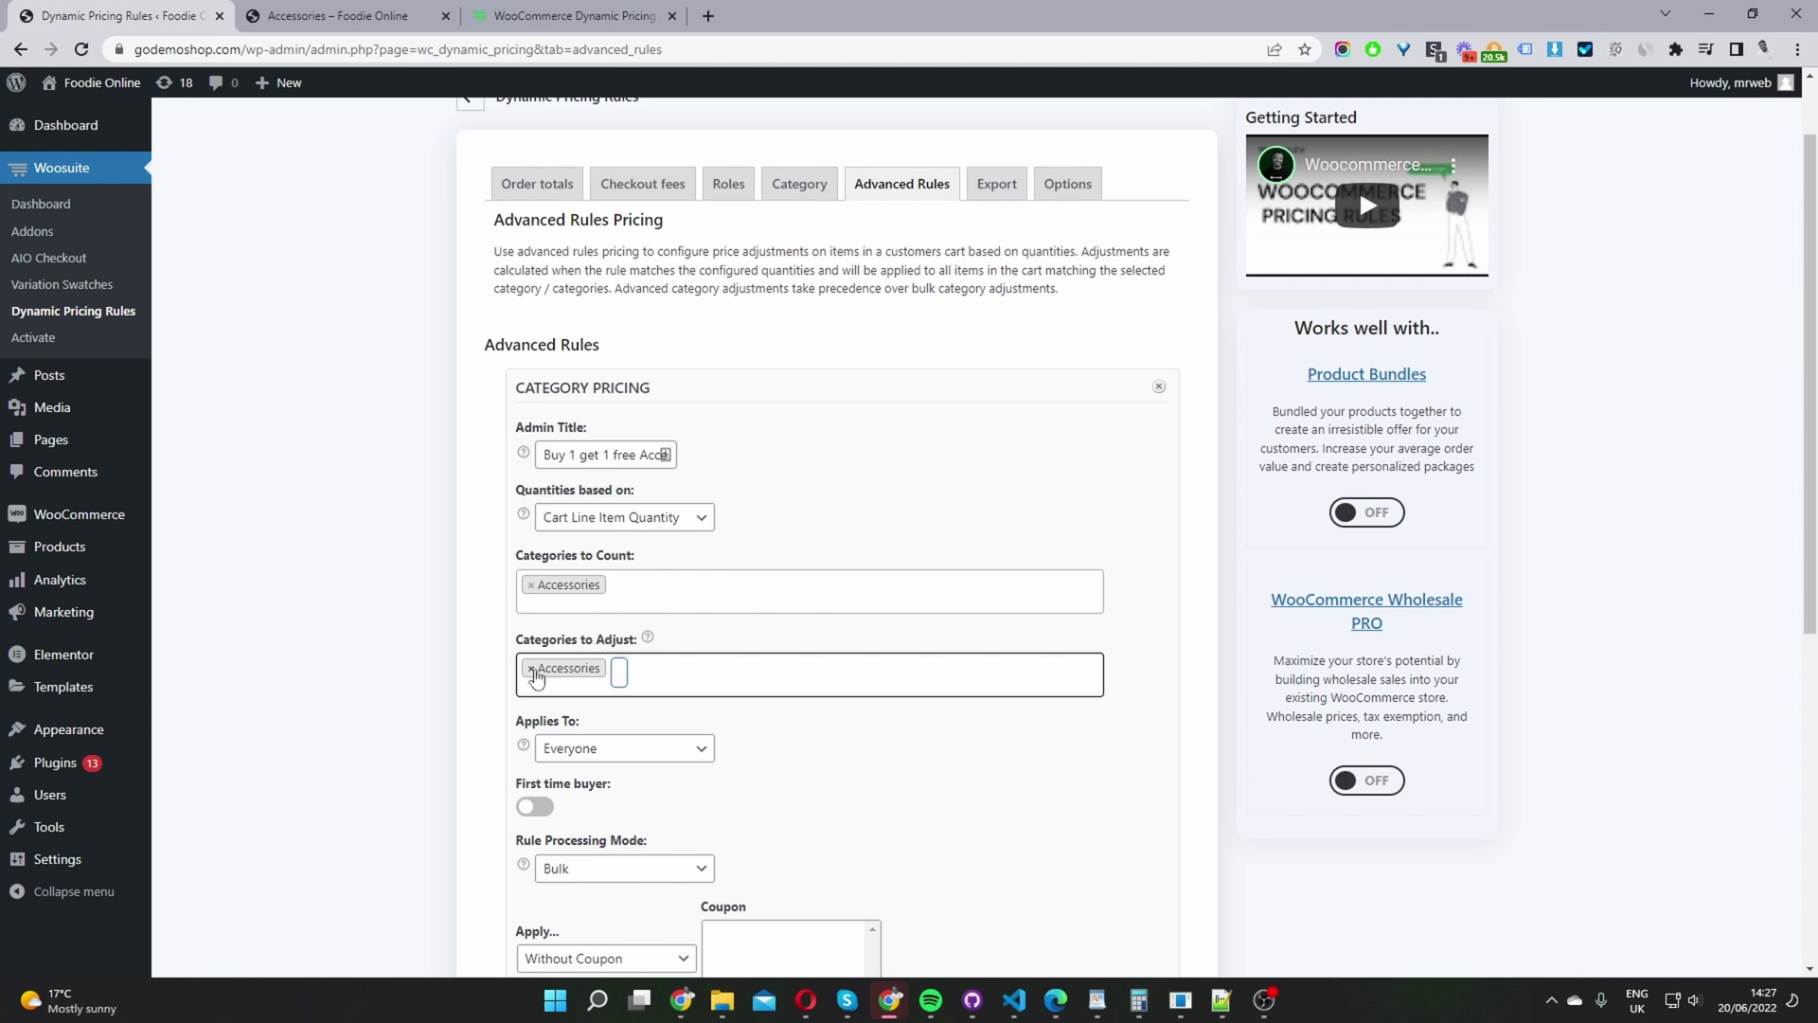
{"action": "scroll", "coordinate": [663, 682], "scroll_direction": "down", "scroll_amount": 2}
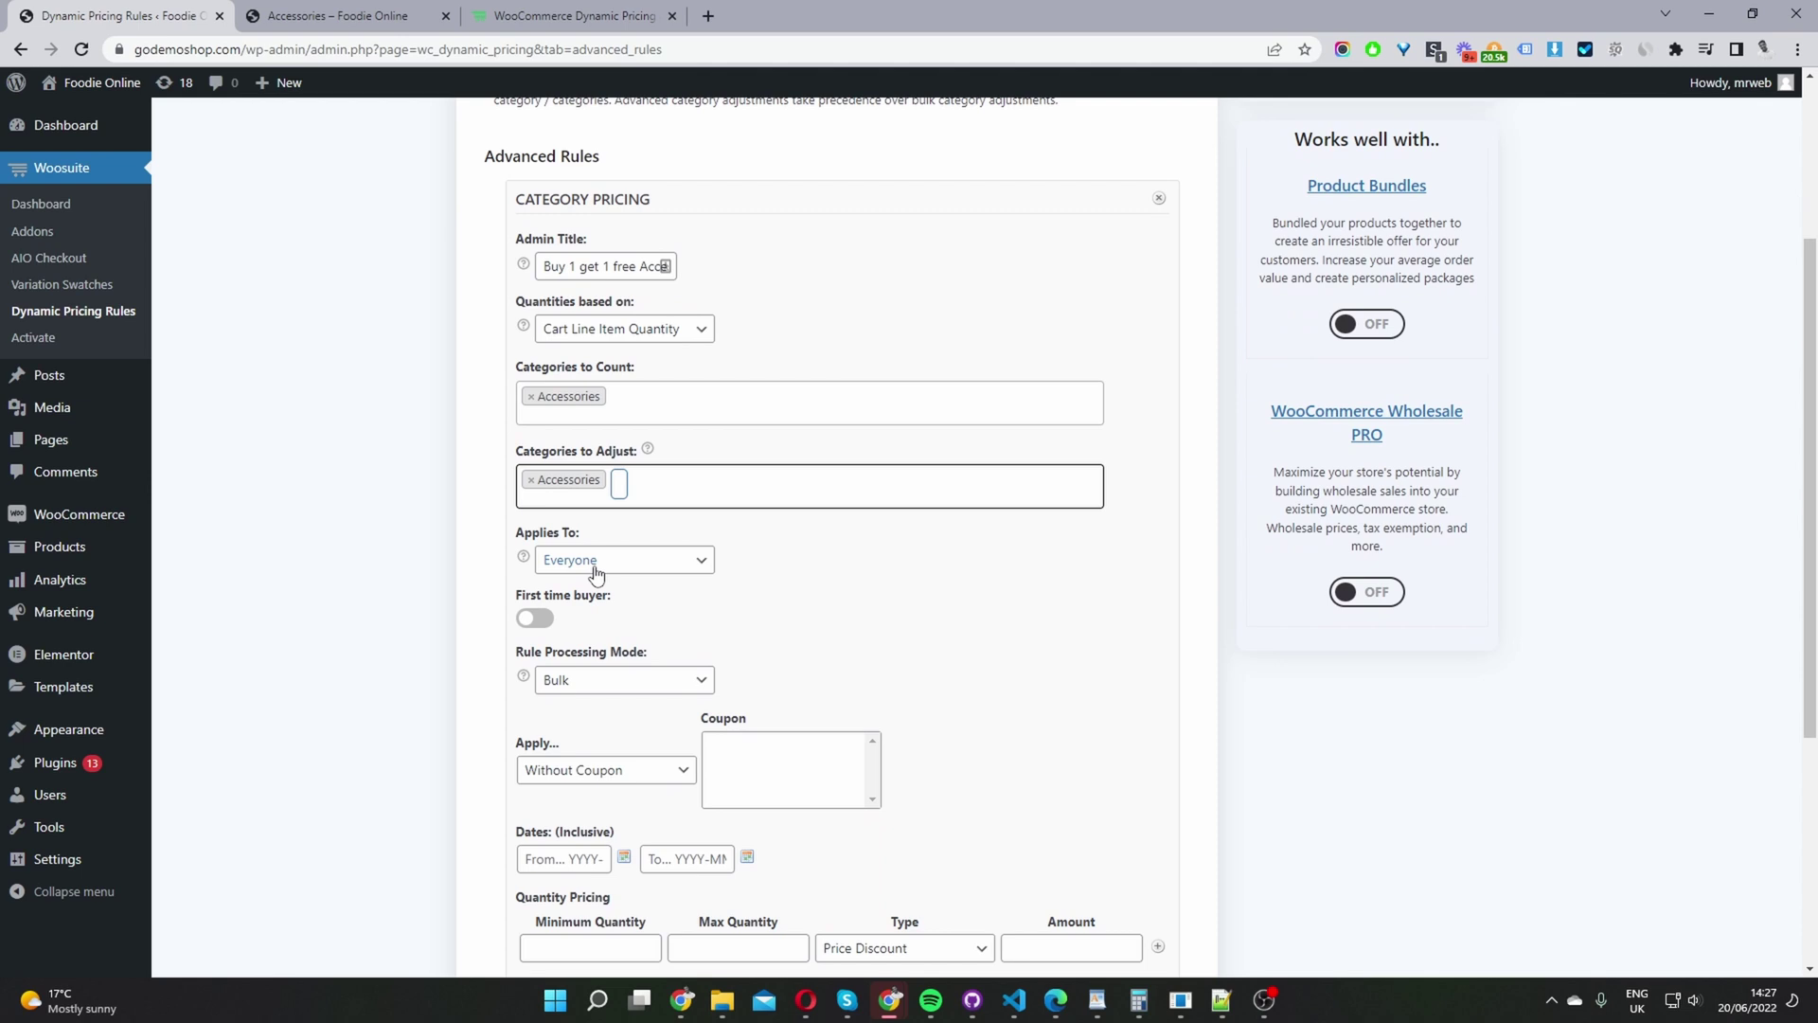
- Keep Applies To on Everyone and set the Rule Processing Mode to Special Offer
{"action": "left_click", "coordinate": [595, 566]}
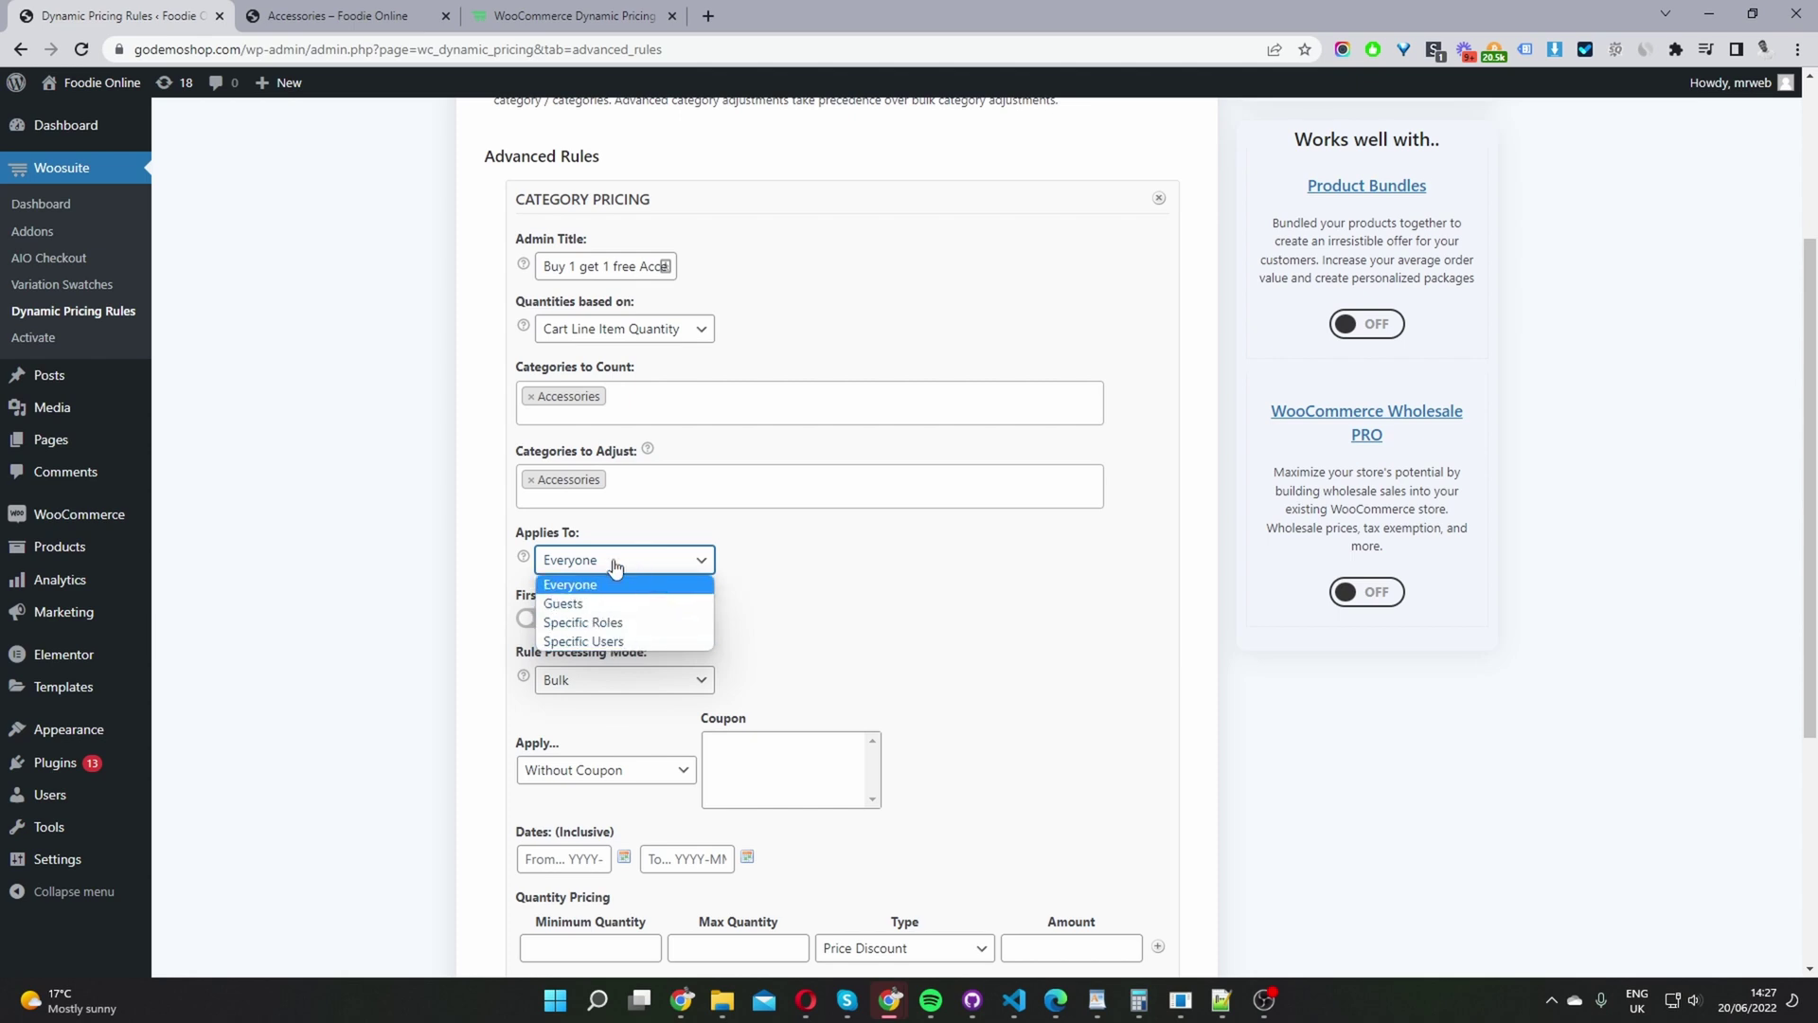
{"action": "left_click", "coordinate": [790, 570]}
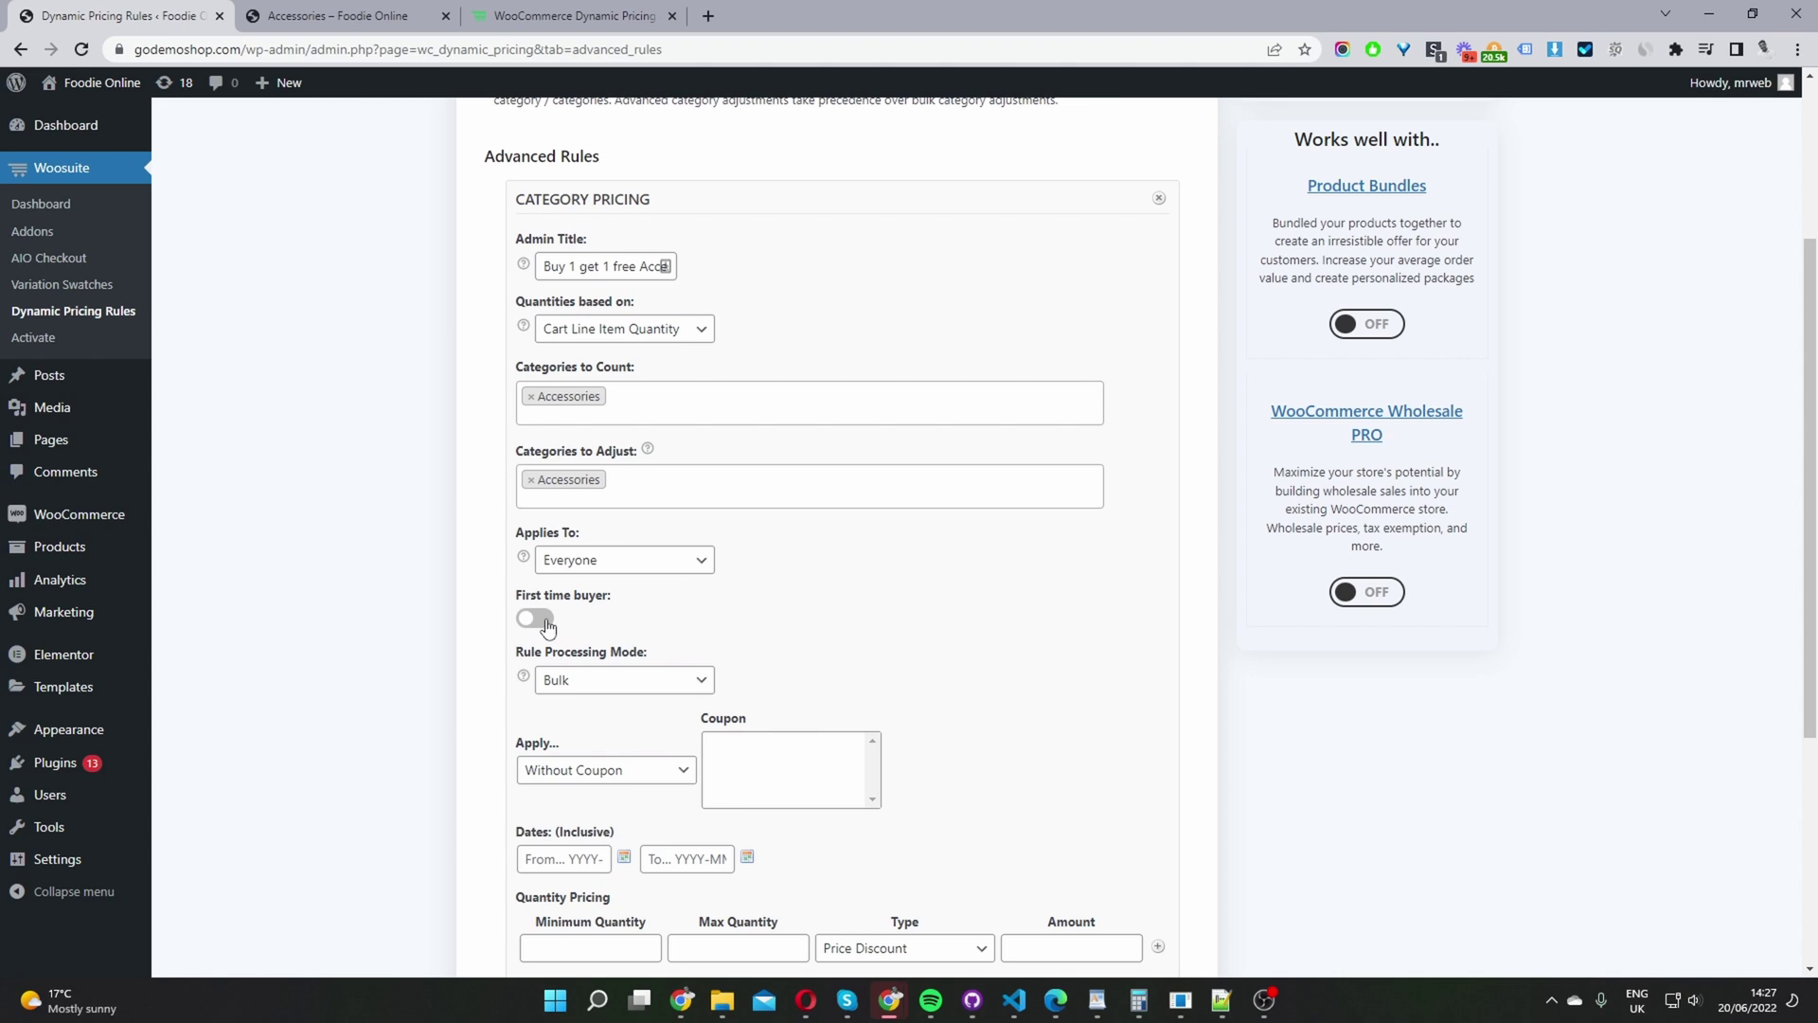
{"action": "left_click", "coordinate": [696, 679]}
{"action": "left_click", "coordinate": [784, 666]}
{"action": "left_click", "coordinate": [594, 679]}
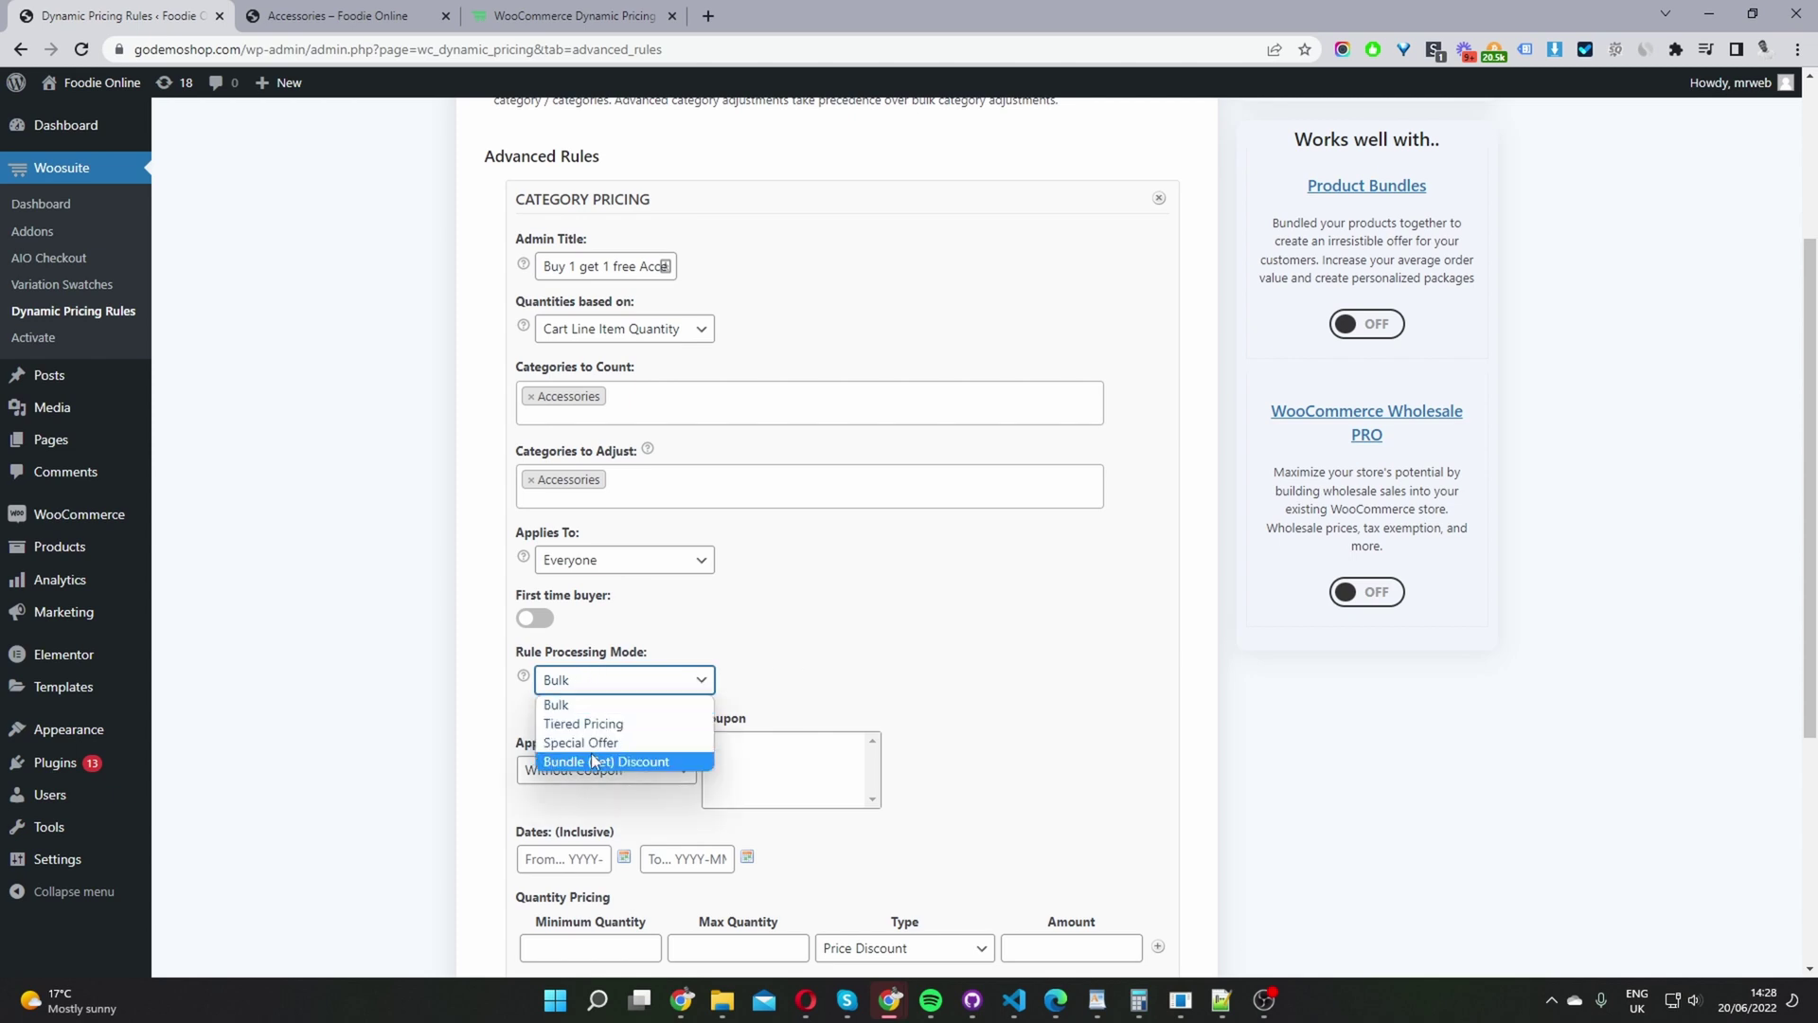
{"action": "left_click", "coordinate": [597, 742]}
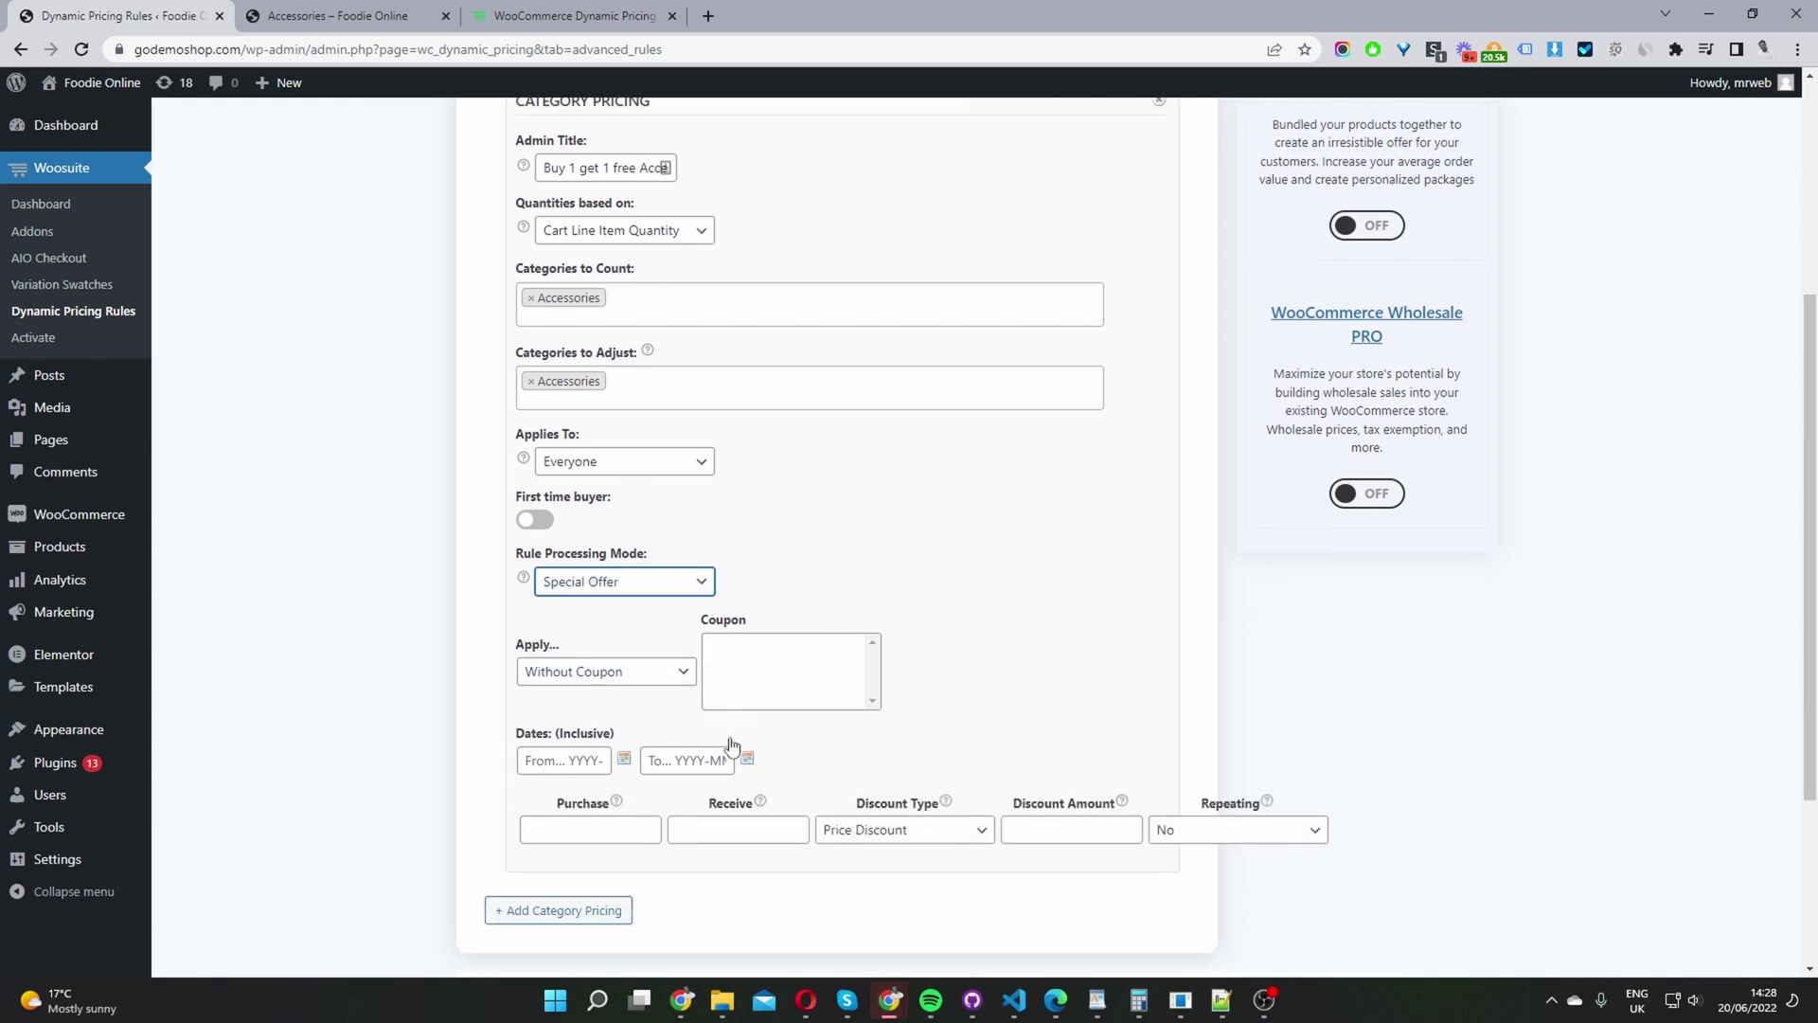
{"action": "scroll", "coordinate": [705, 749], "scroll_direction": "down", "scroll_amount": 3}
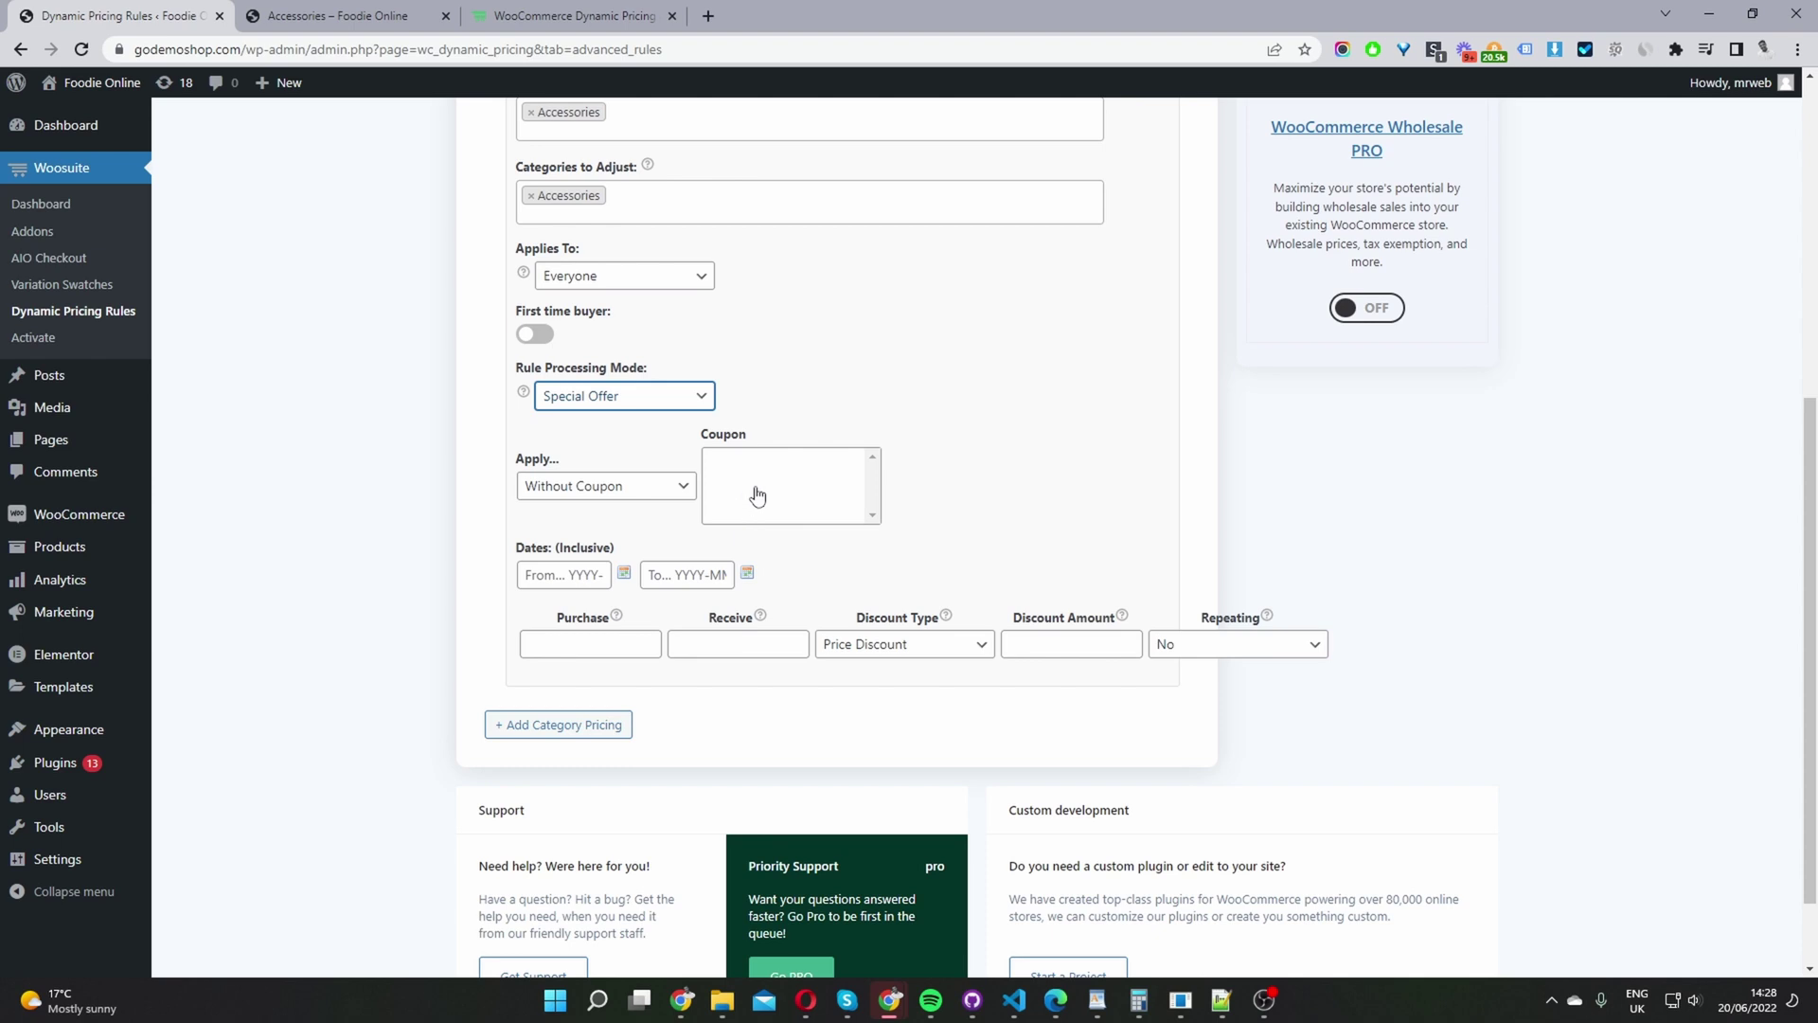
- Set the offer to Purchase 1, Receive 1 with a 100 Percentage Discount
{"action": "left_click", "coordinate": [637, 639]}
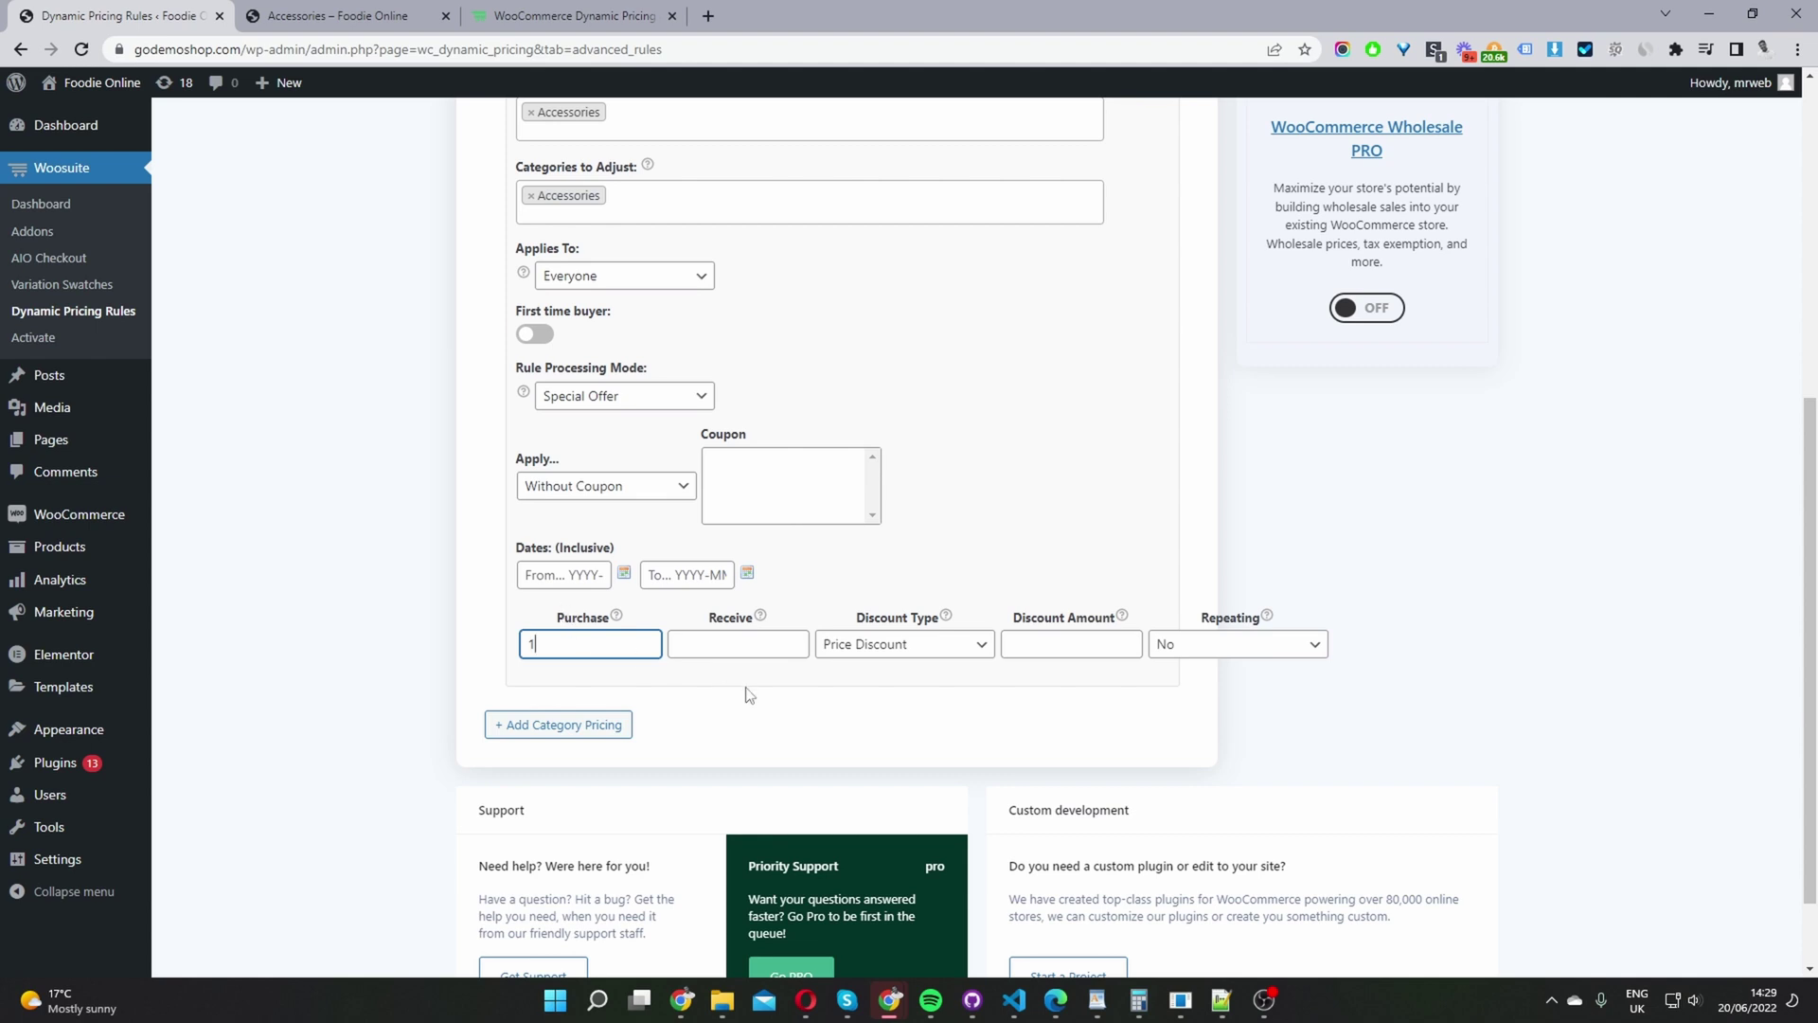
{"action": "left_click", "coordinate": [727, 641]}
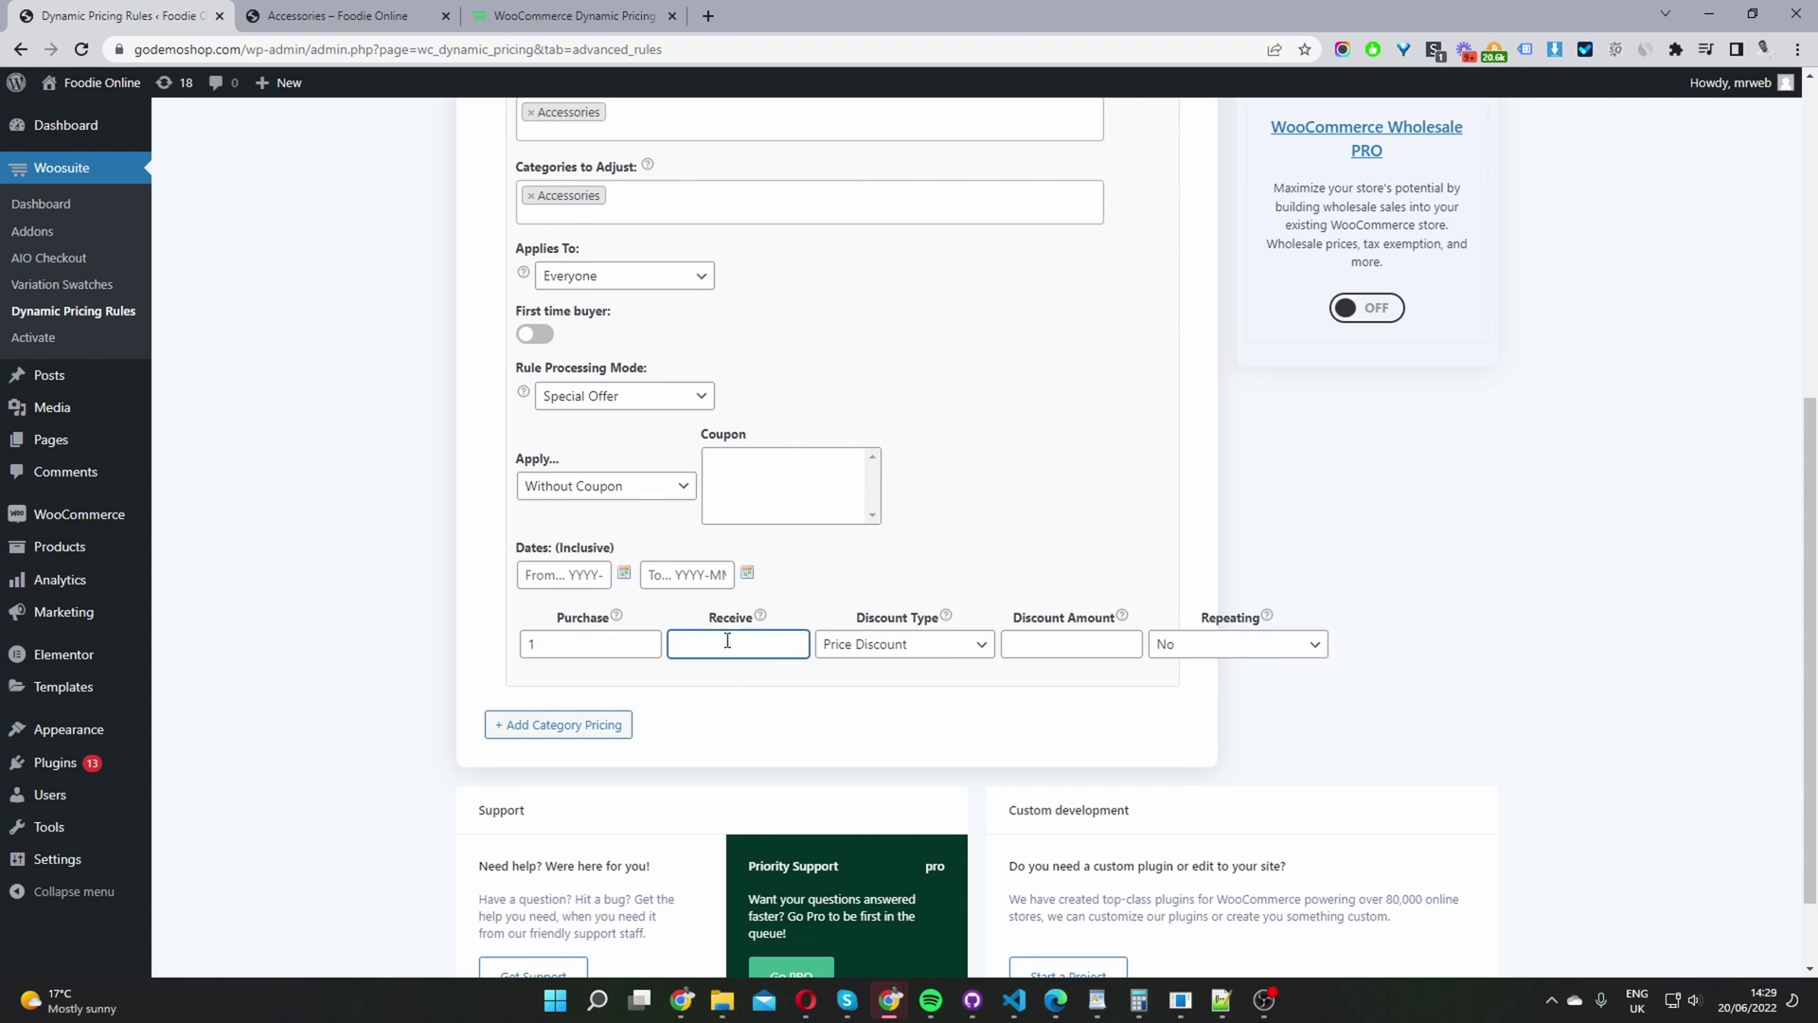
{"action": "left_click", "coordinate": [893, 648]}
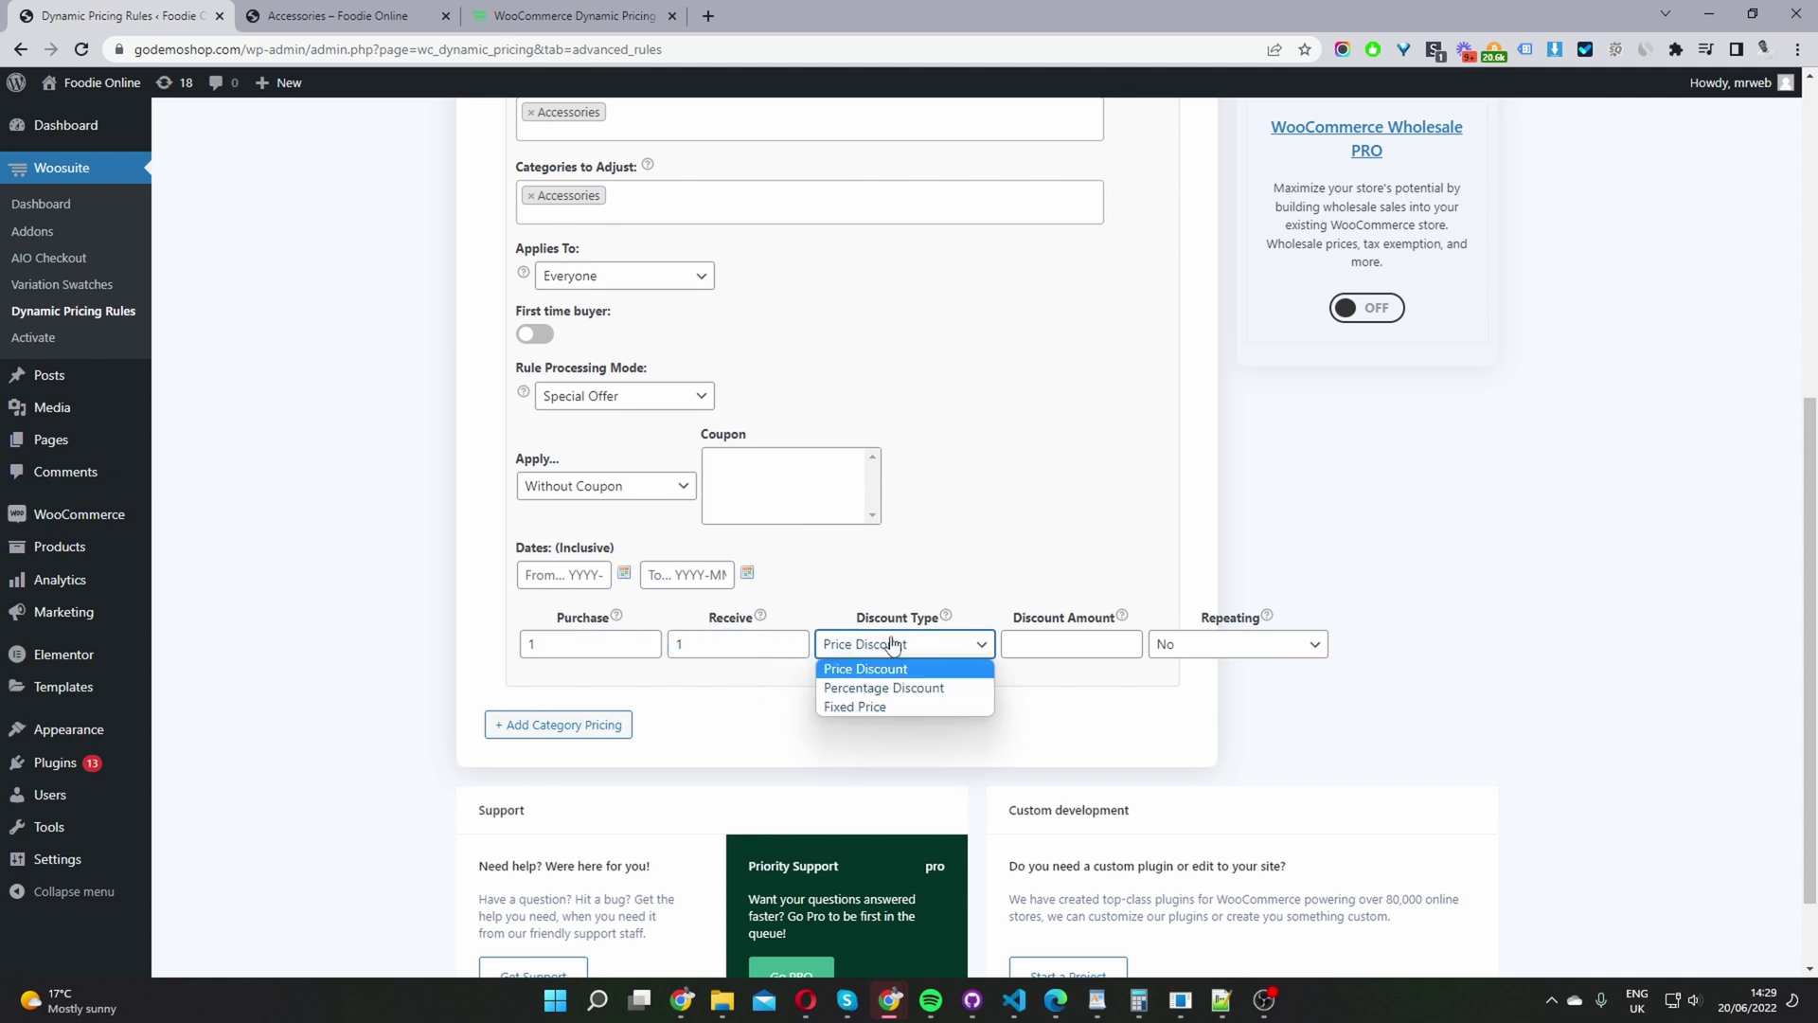
{"action": "left_click", "coordinate": [915, 688]}
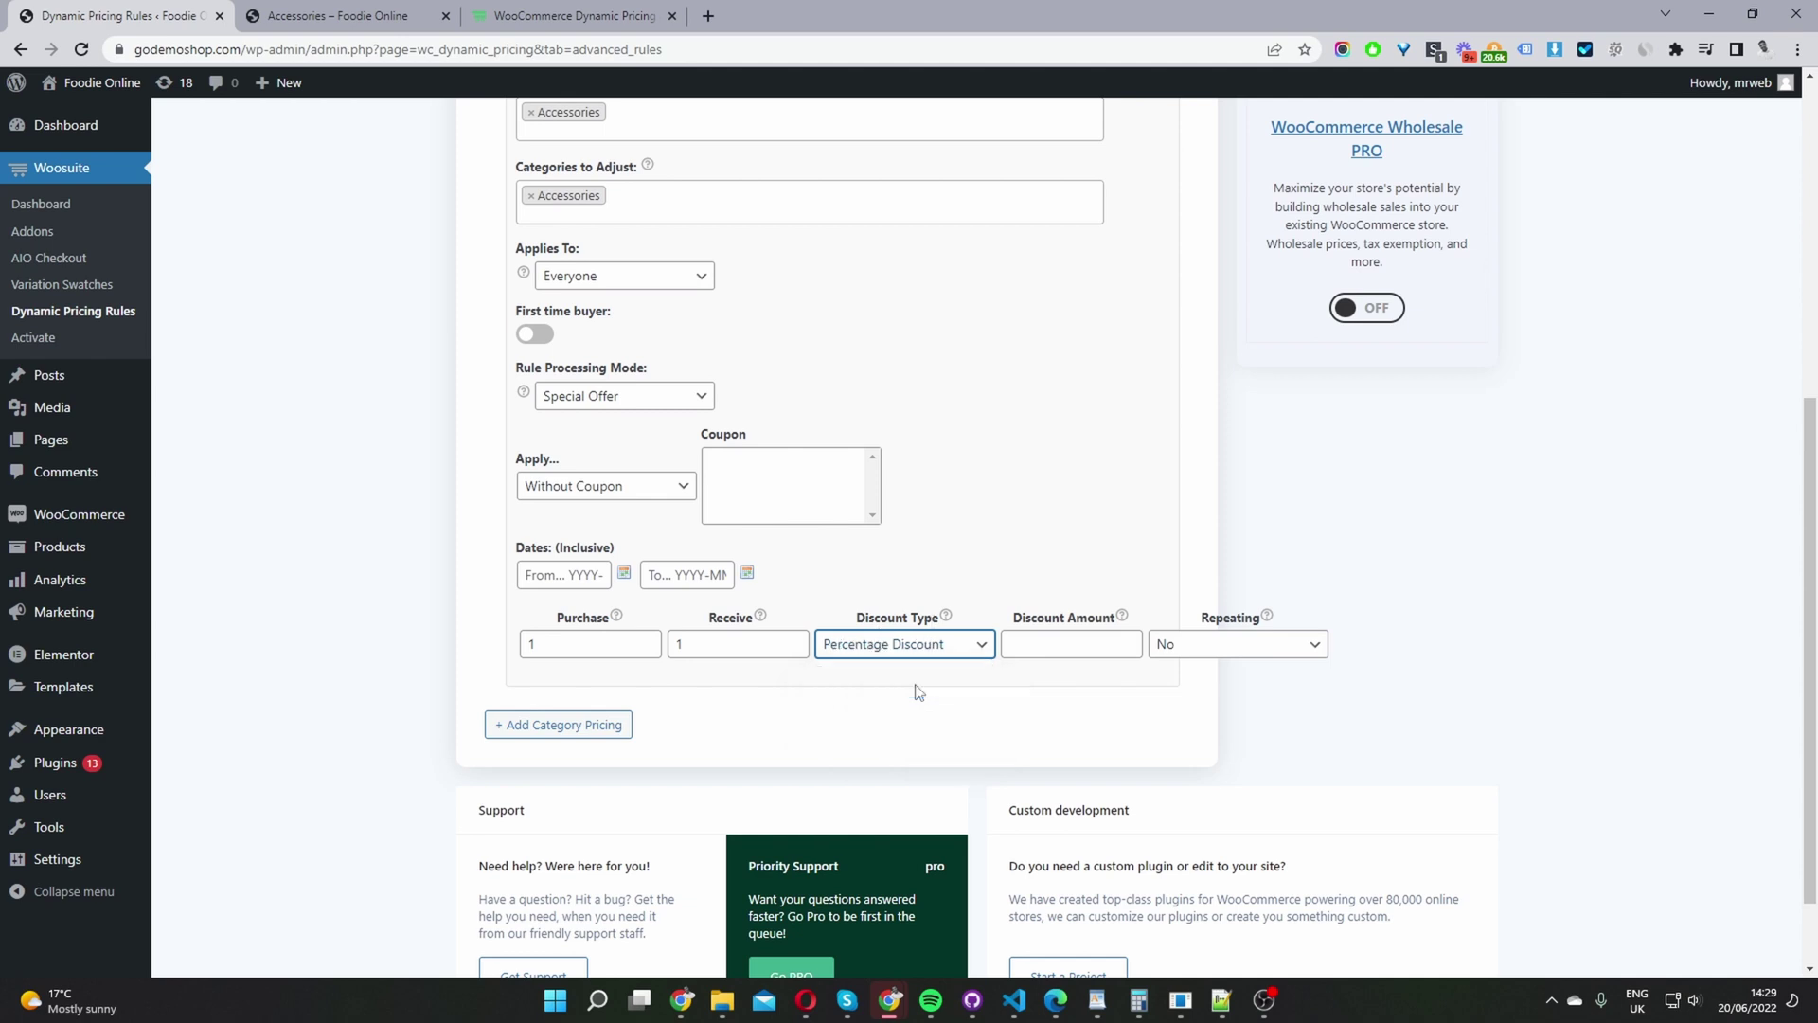
{"action": "left_click", "coordinate": [1054, 641]}
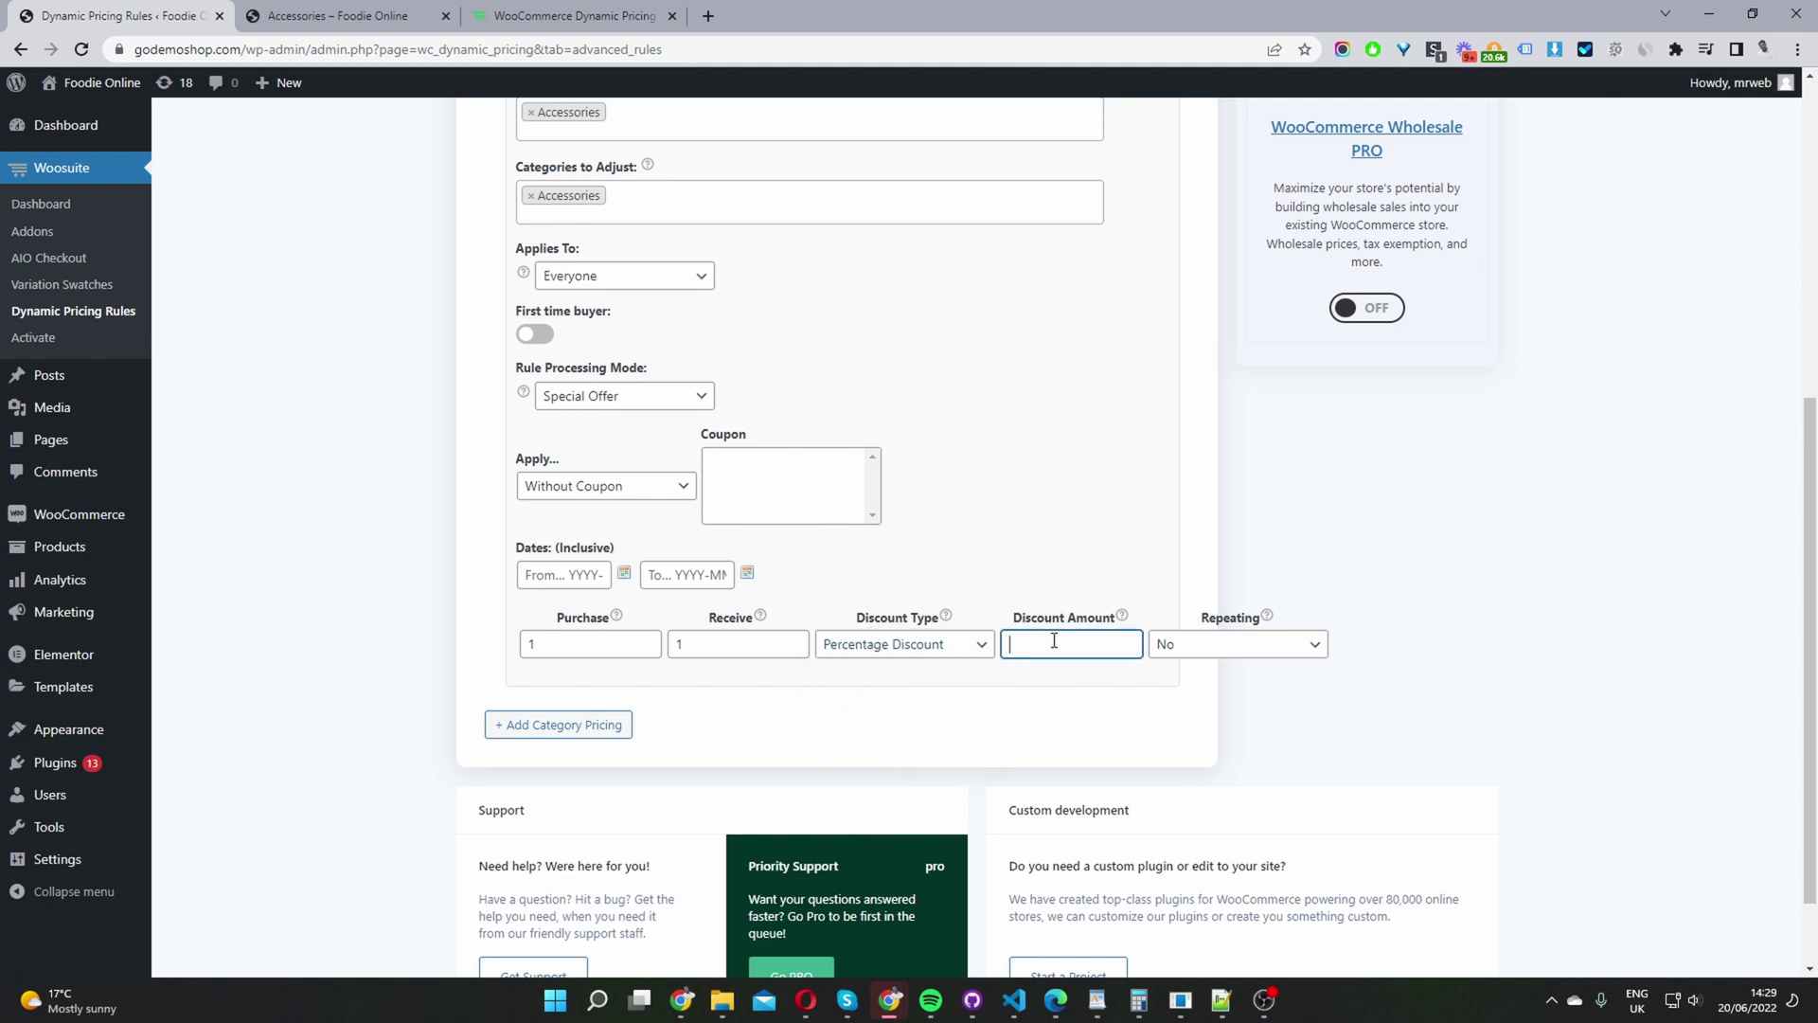
{"action": "type", "text": "100"}
{"action": "left_click_drag", "start_coordinate": [557, 646], "coordinate": [527, 644]}
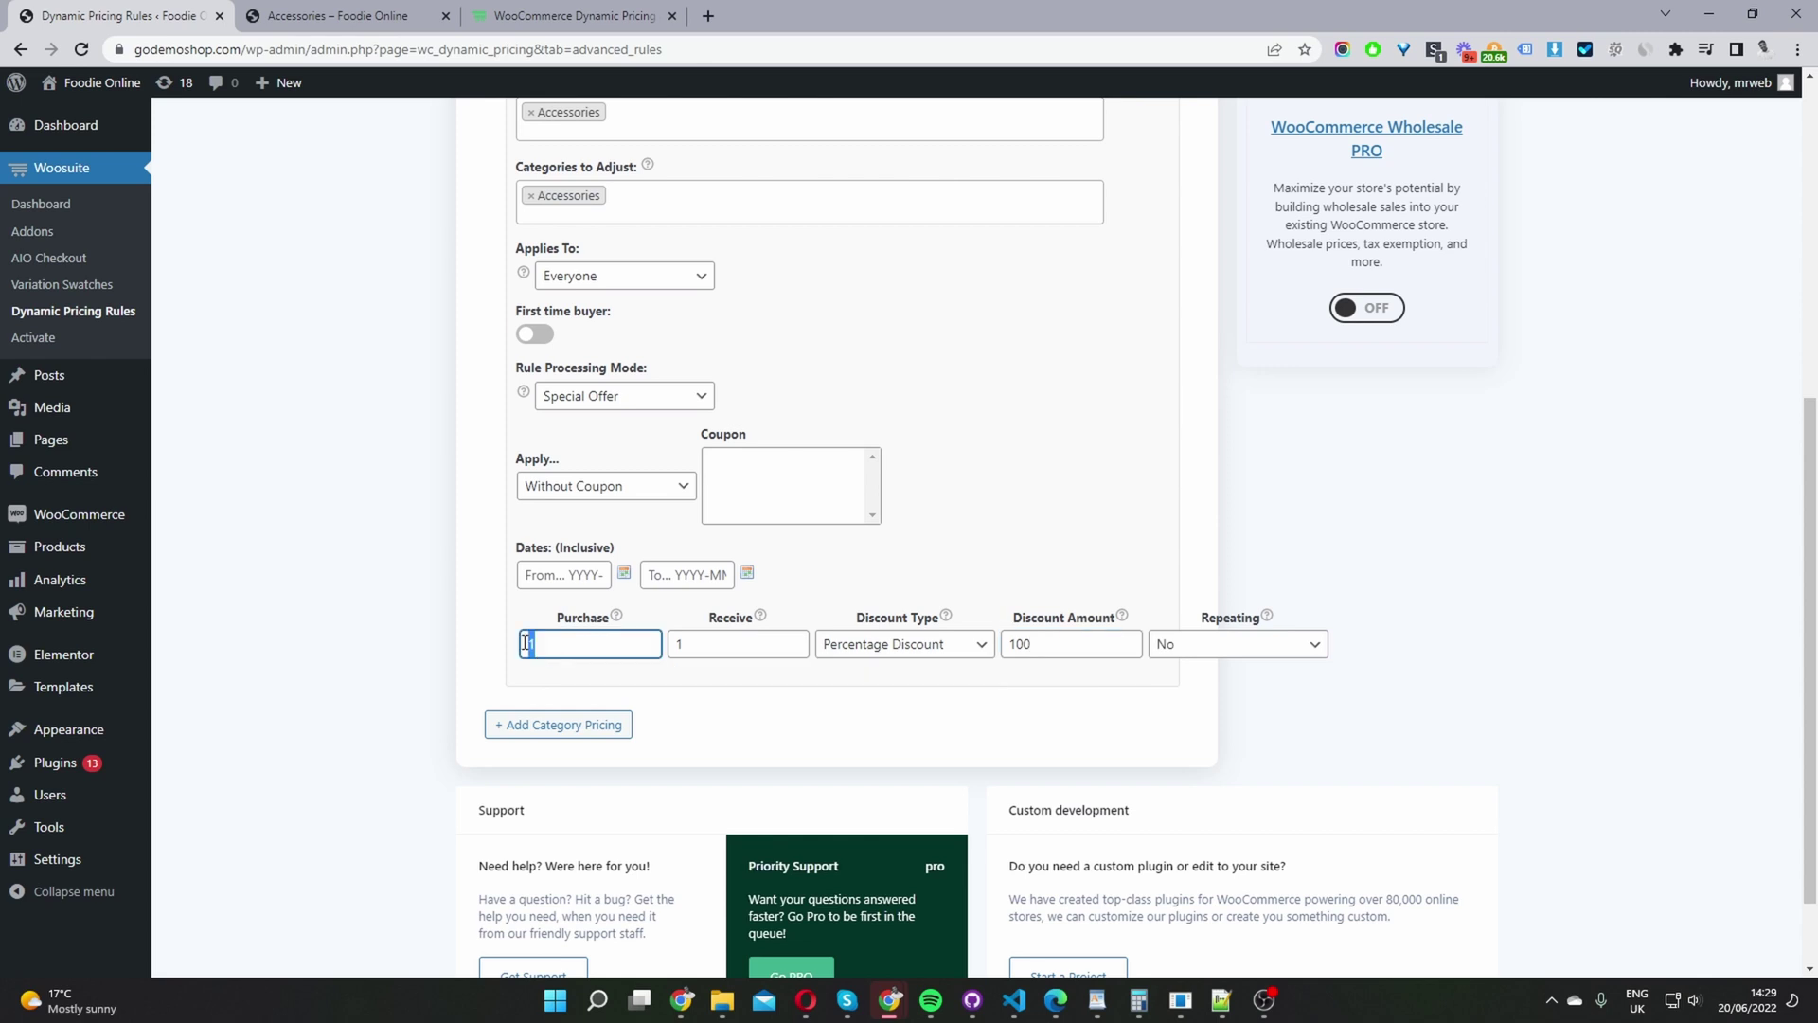
{"action": "key", "text": "Tab"}
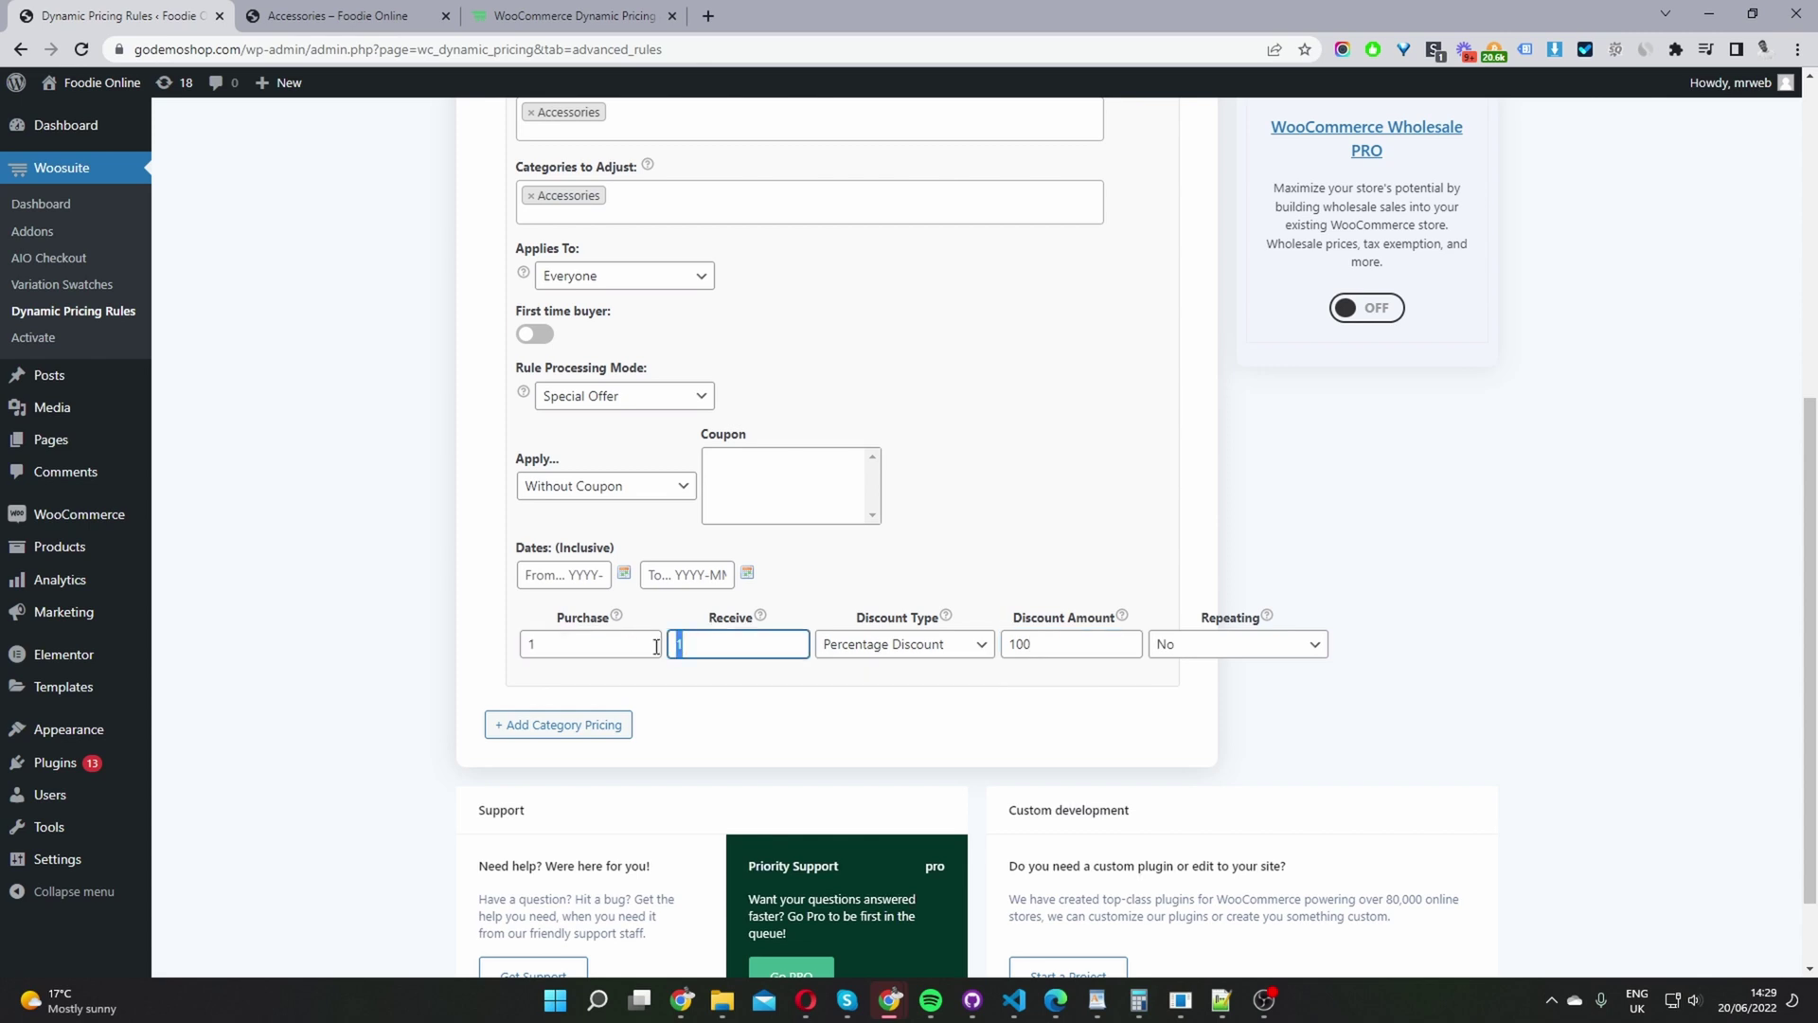
{"action": "left_click_drag", "start_coordinate": [1052, 647], "coordinate": [992, 640]}
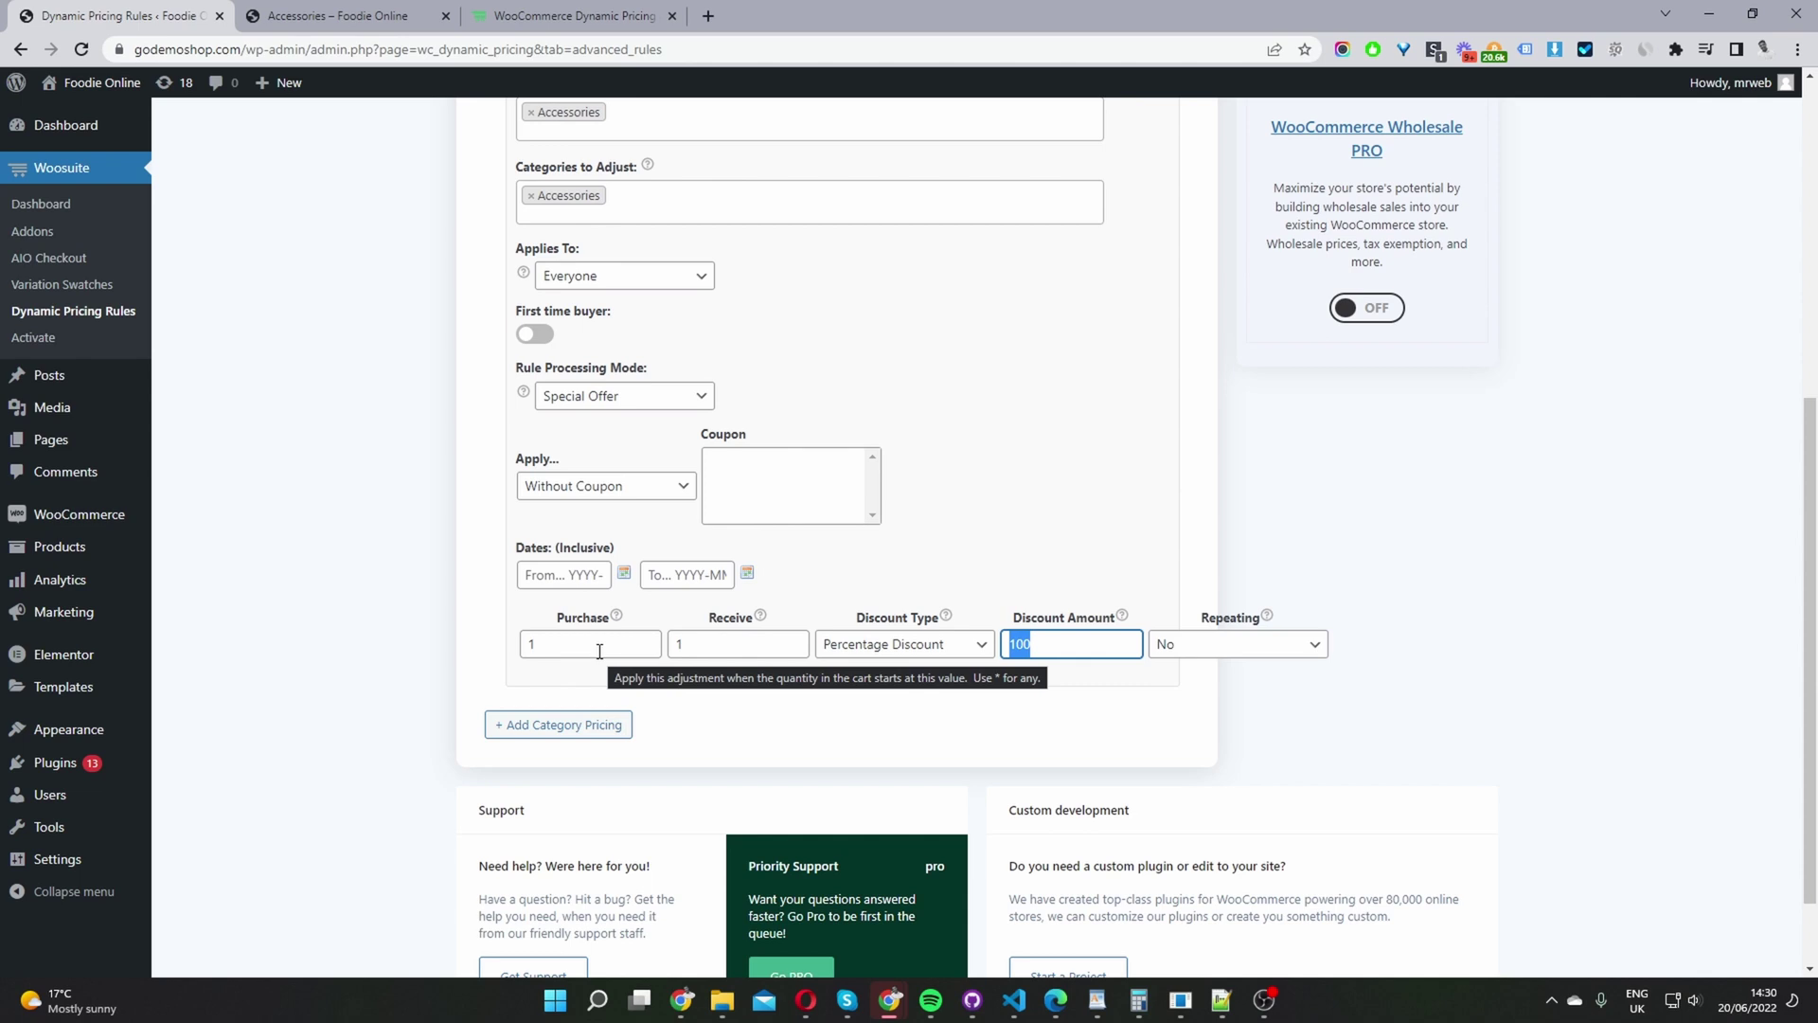
- Save the buy 1 get 1 free Accessories rule and return to the Accessories shop page
{"action": "left_click", "coordinate": [1201, 580]}
{"action": "scroll", "coordinate": [1388, 537], "scroll_direction": "up", "scroll_amount": 4}
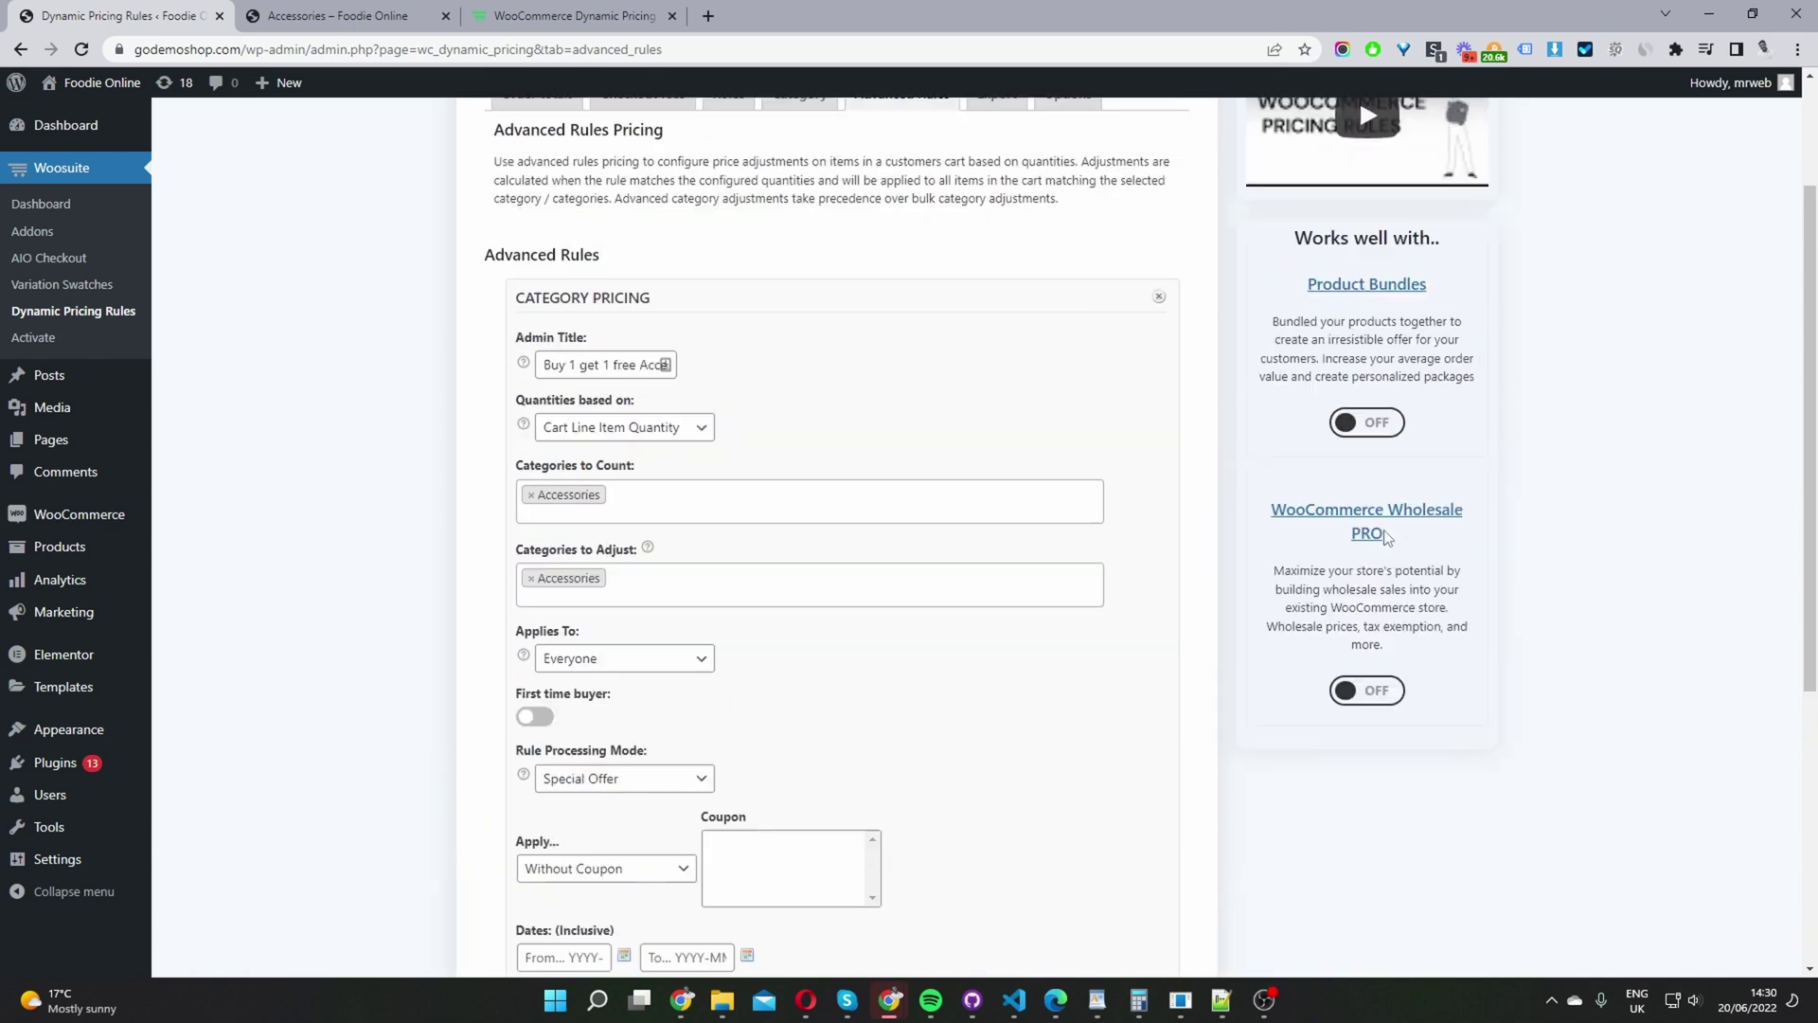
{"action": "scroll", "coordinate": [1387, 537], "scroll_direction": "up", "scroll_amount": 2}
{"action": "left_click", "coordinate": [1435, 134]}
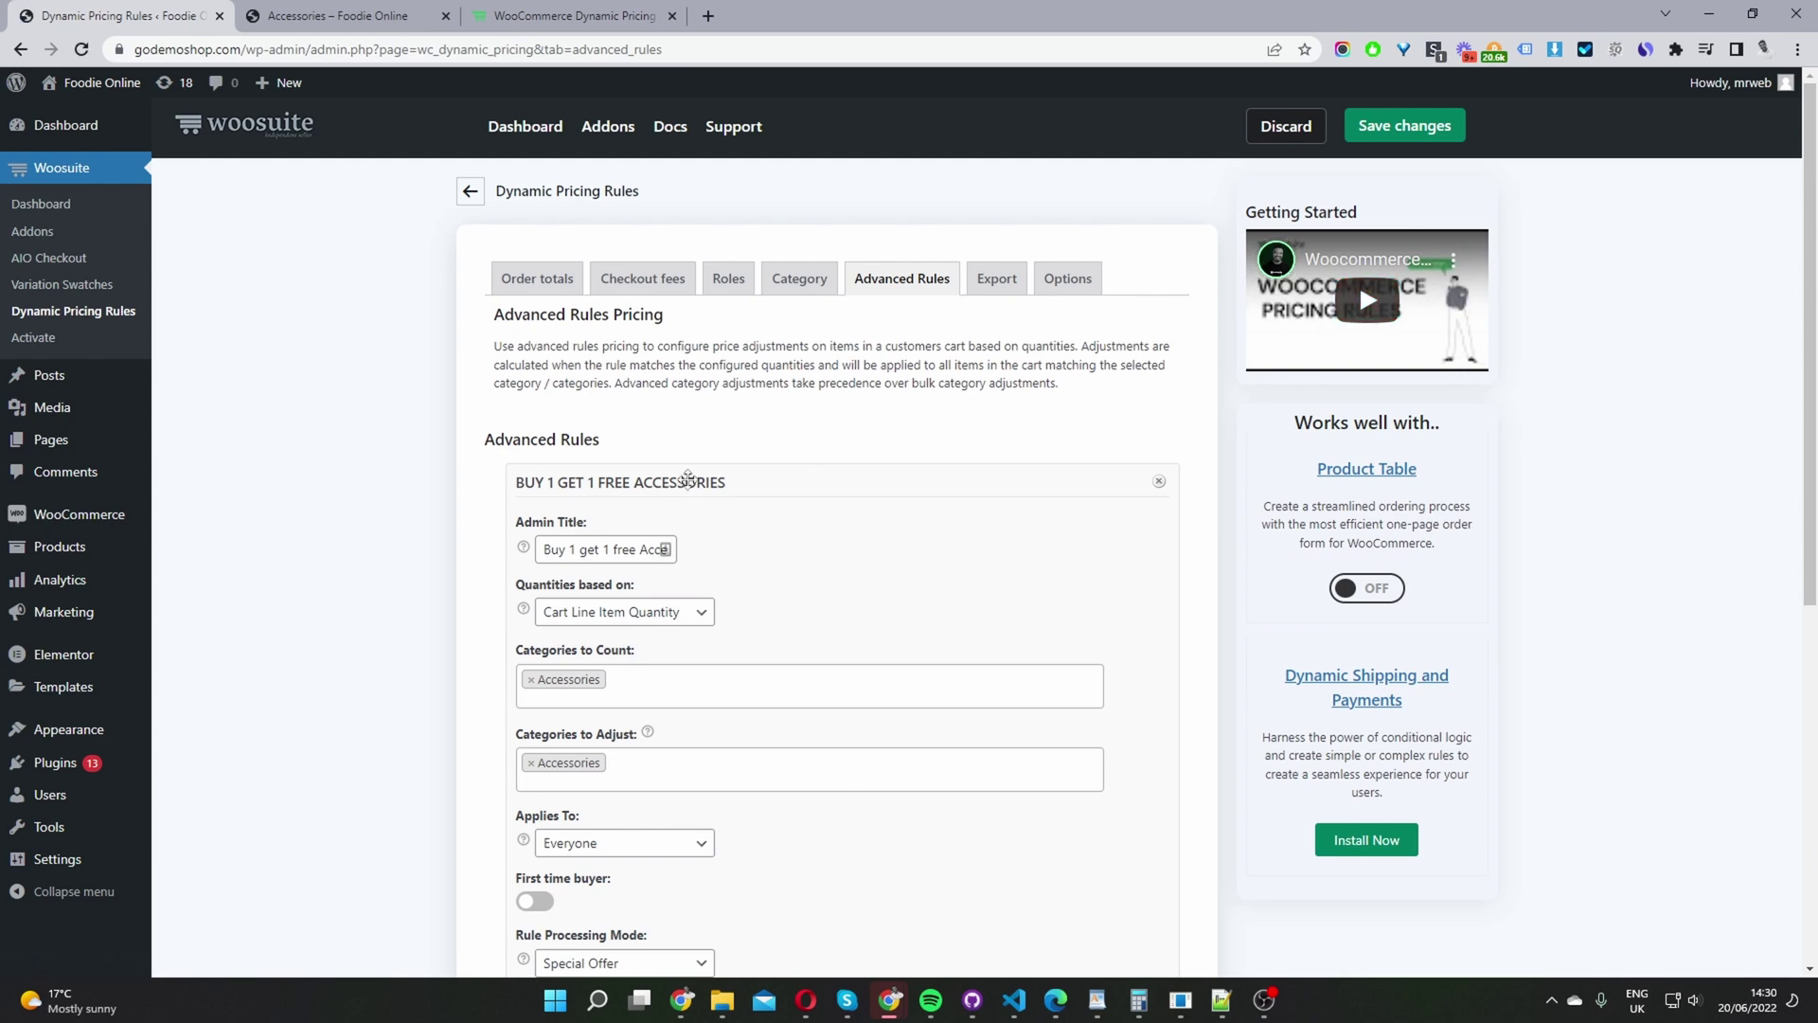
{"action": "left_click", "coordinate": [377, 21]}
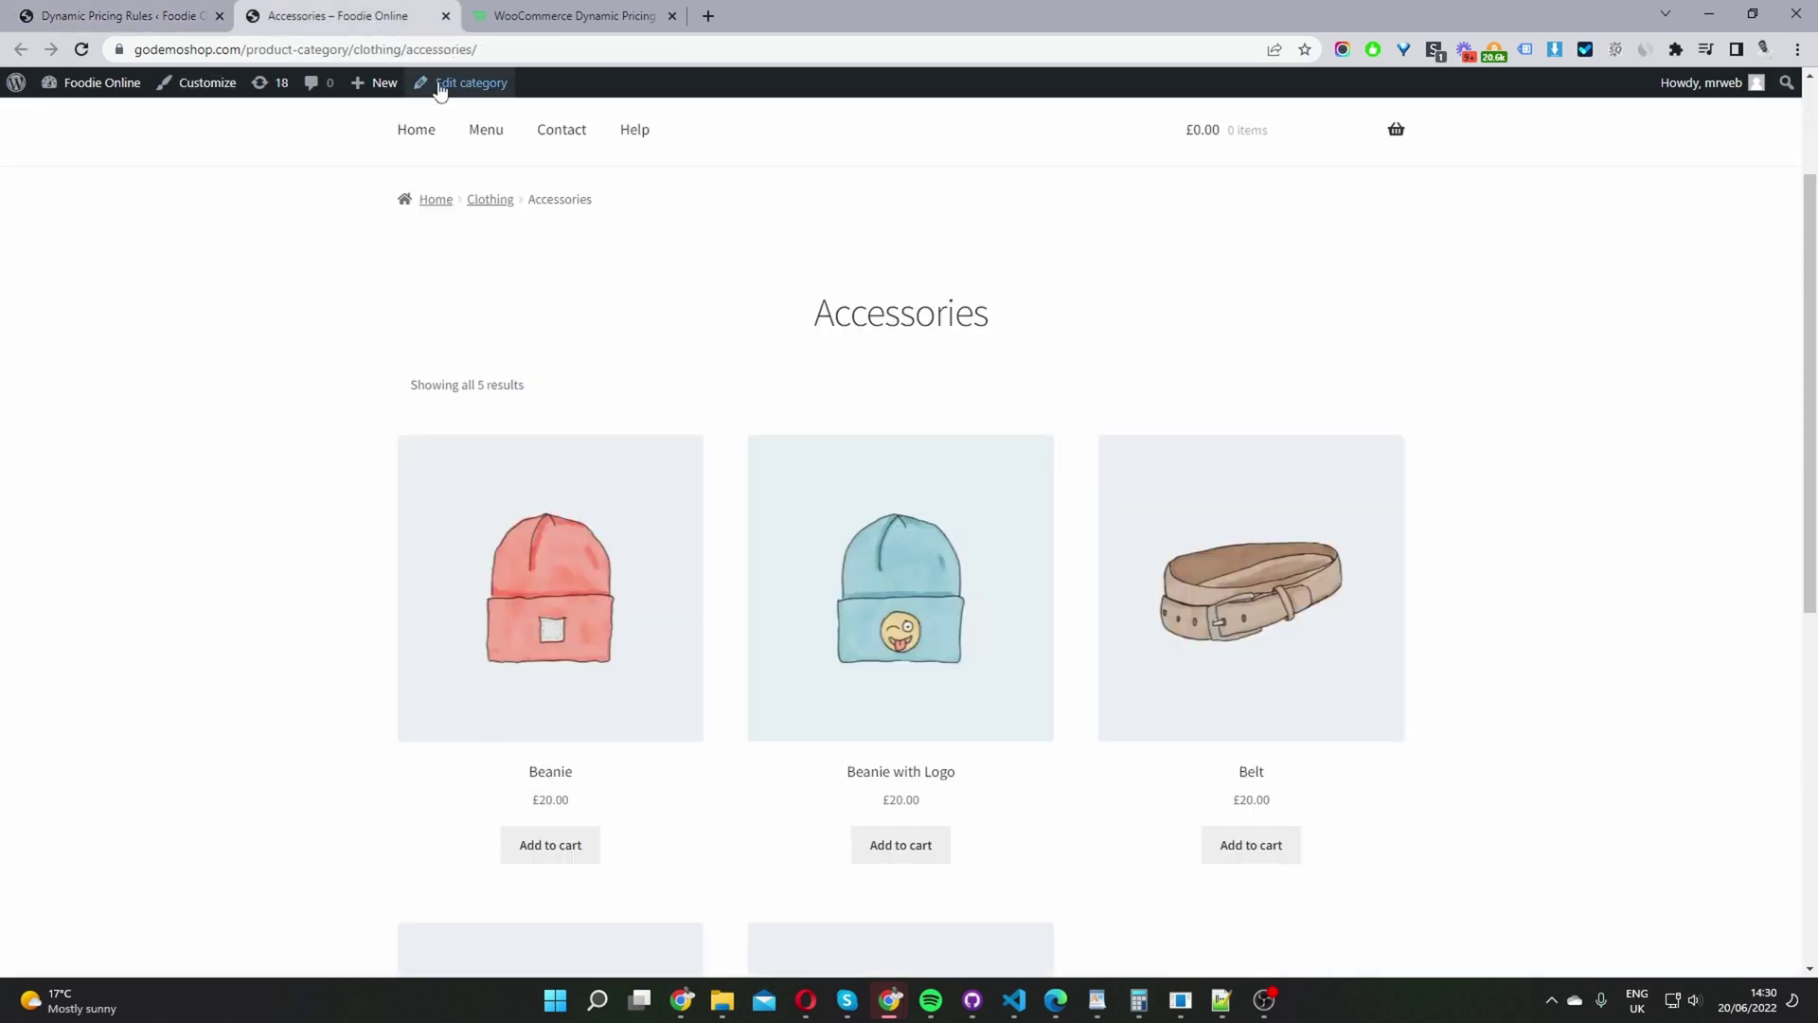
- Reload the shop, add the Beanie and Belt to the cart, then remove the Beanie
{"action": "left_click", "coordinate": [81, 49]}
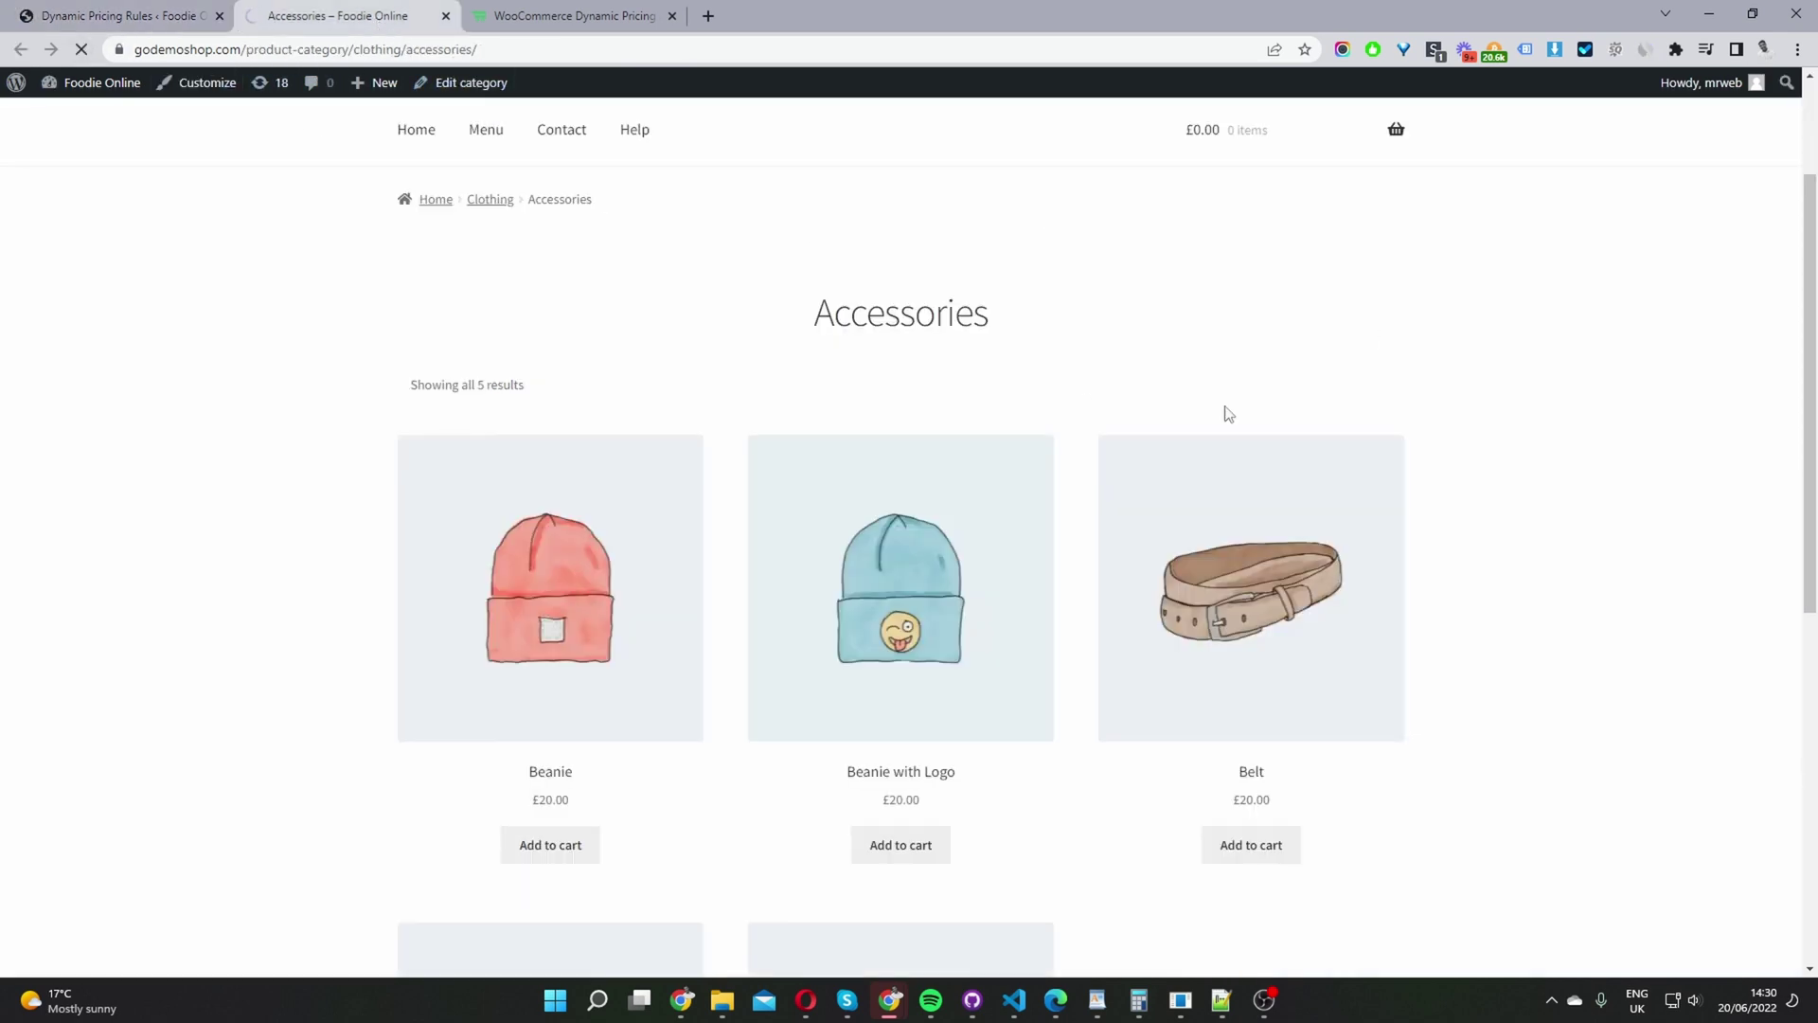
{"action": "scroll", "coordinate": [1228, 410], "scroll_direction": "down", "scroll_amount": 4}
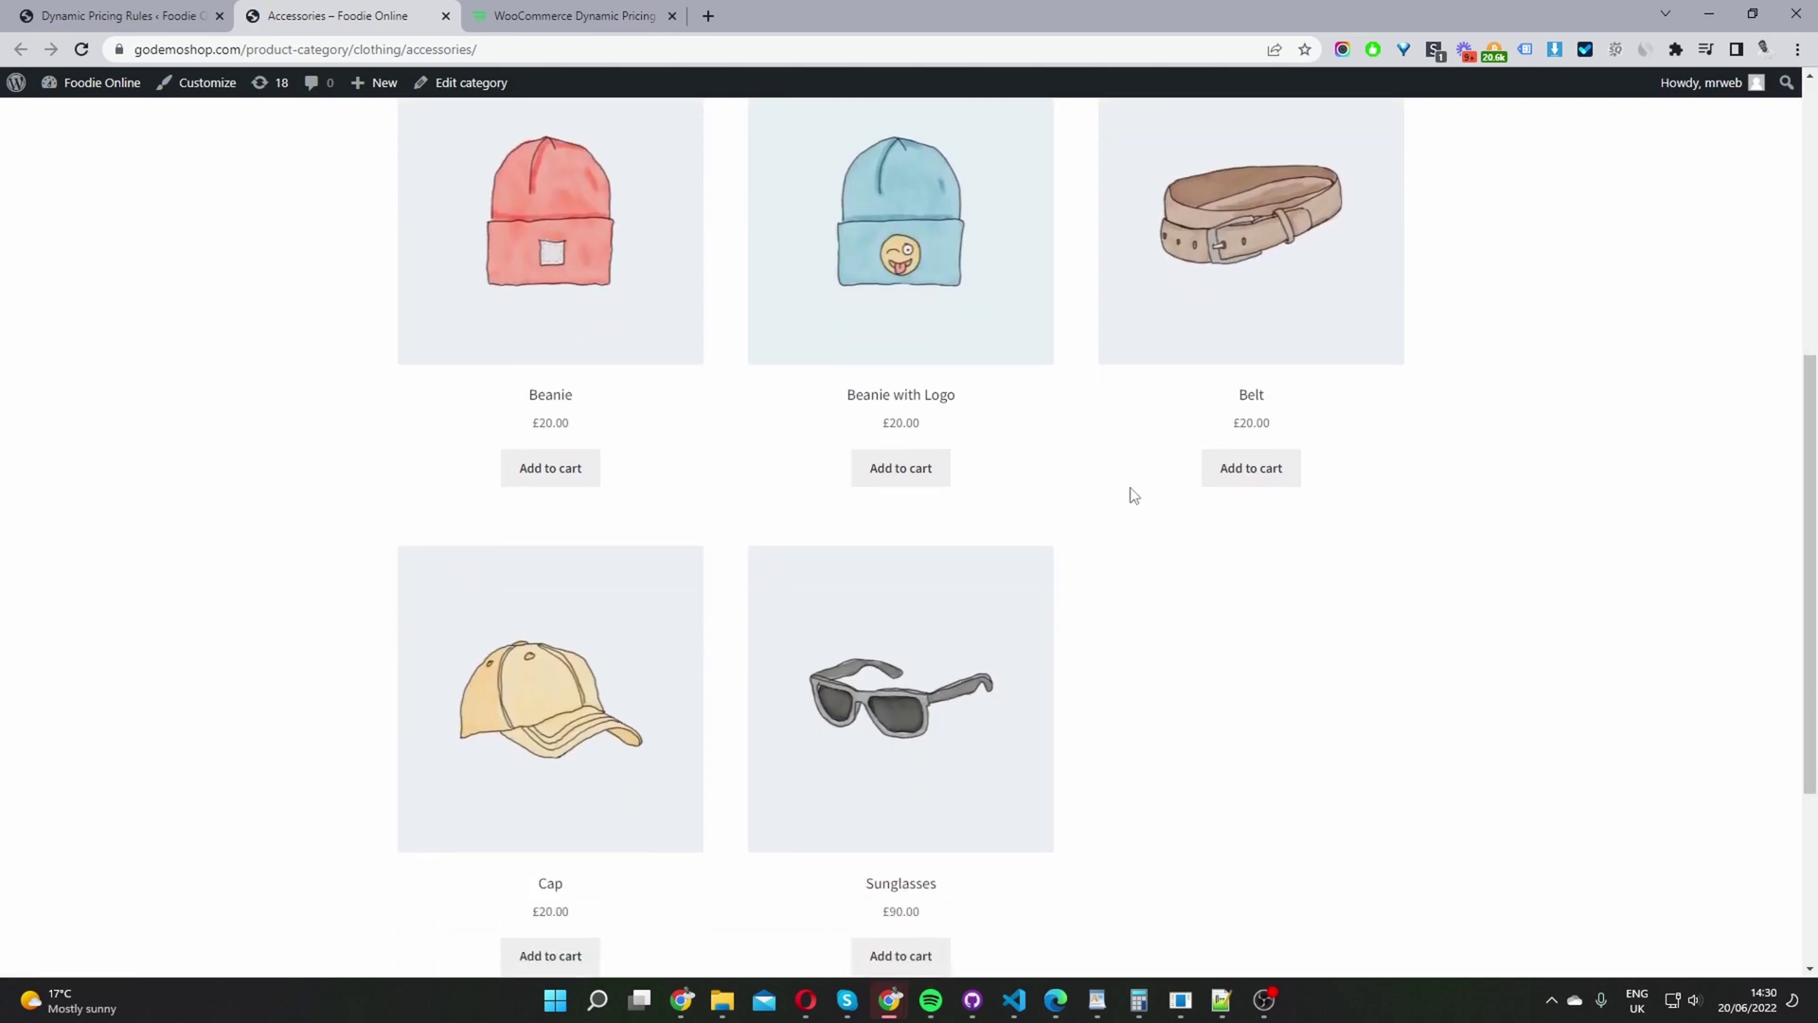
{"action": "left_click", "coordinate": [580, 467]}
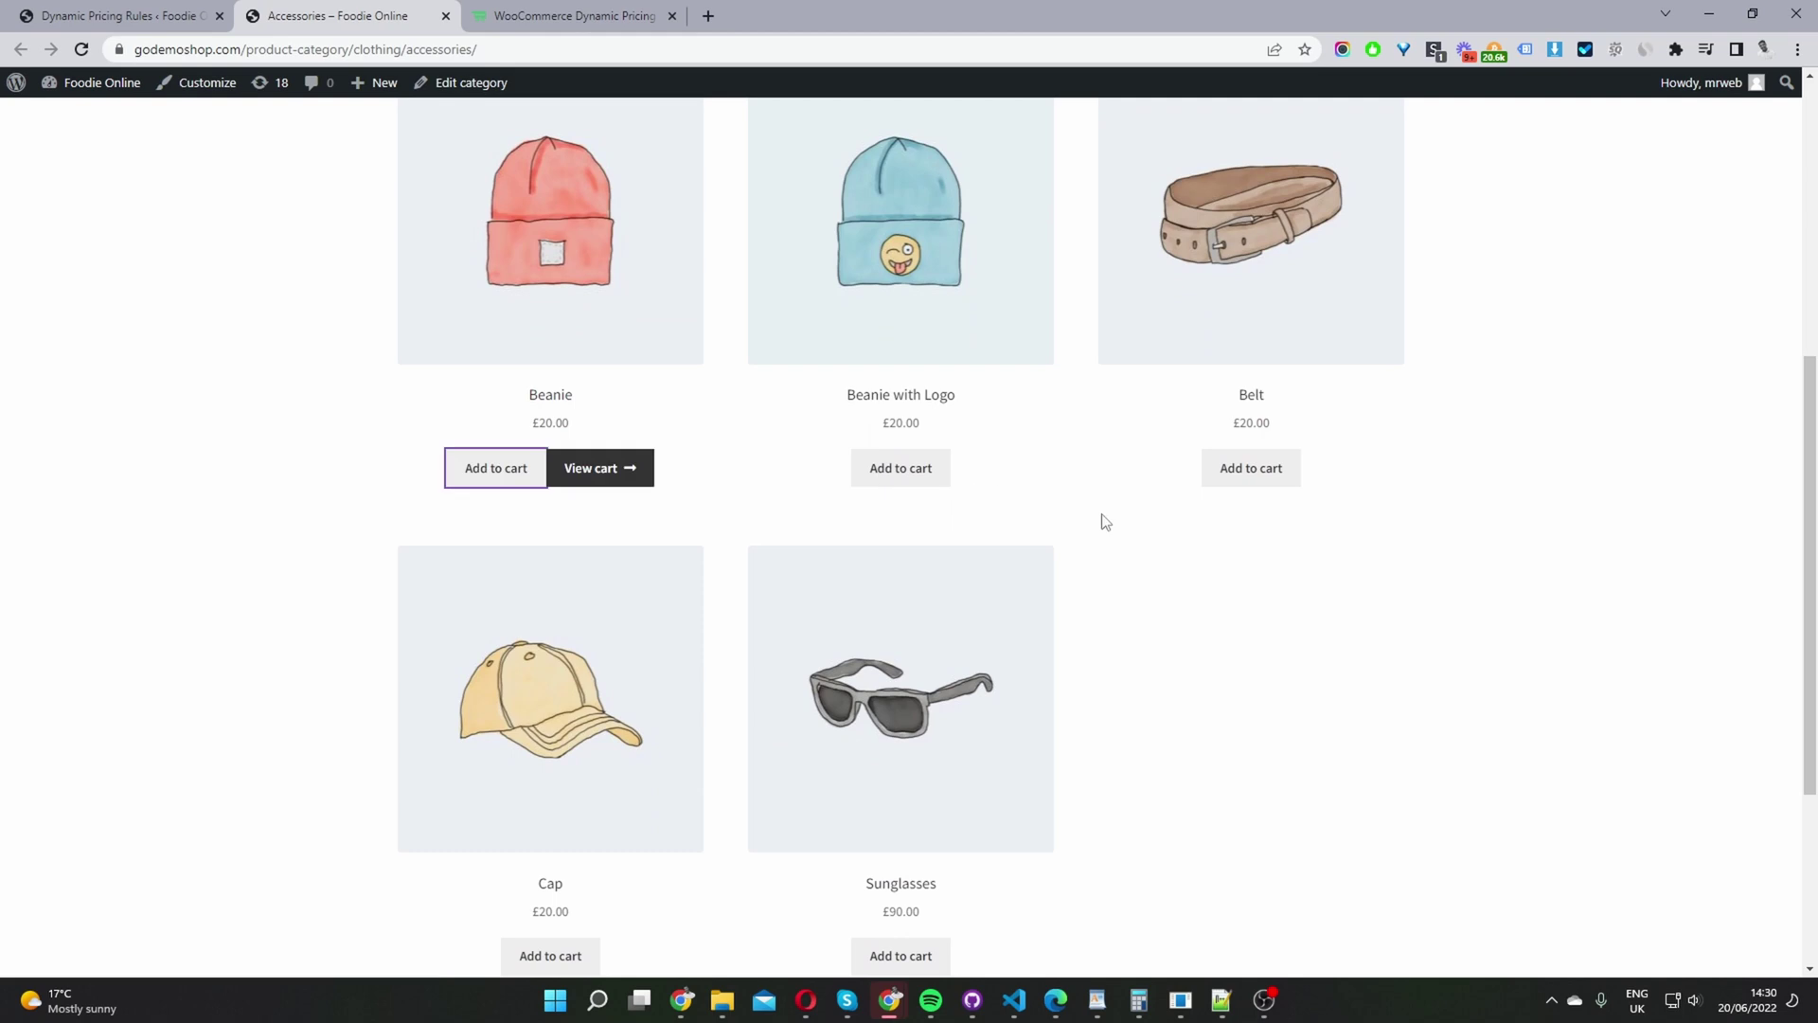
{"action": "scroll", "coordinate": [1247, 481], "scroll_direction": "up", "scroll_amount": 6}
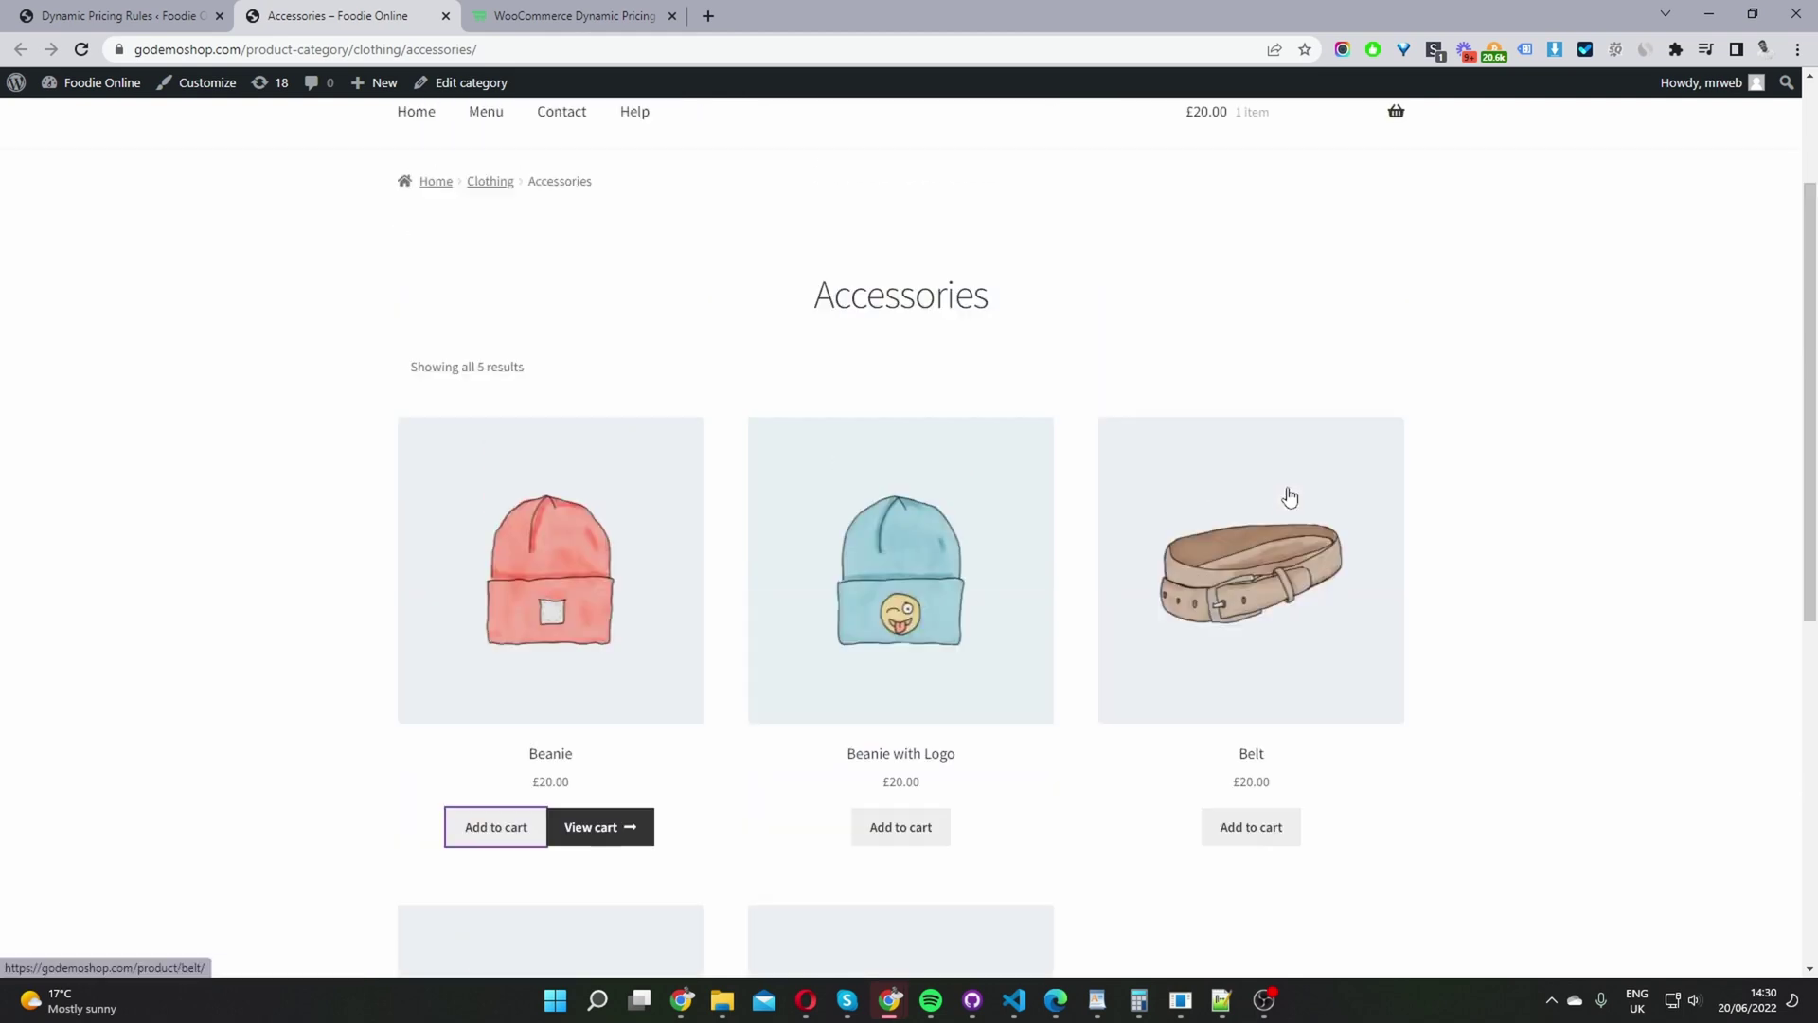
{"action": "mouse_move", "coordinate": [1246, 349]}
{"action": "scroll", "coordinate": [1249, 352], "scroll_direction": "down", "scroll_amount": 5}
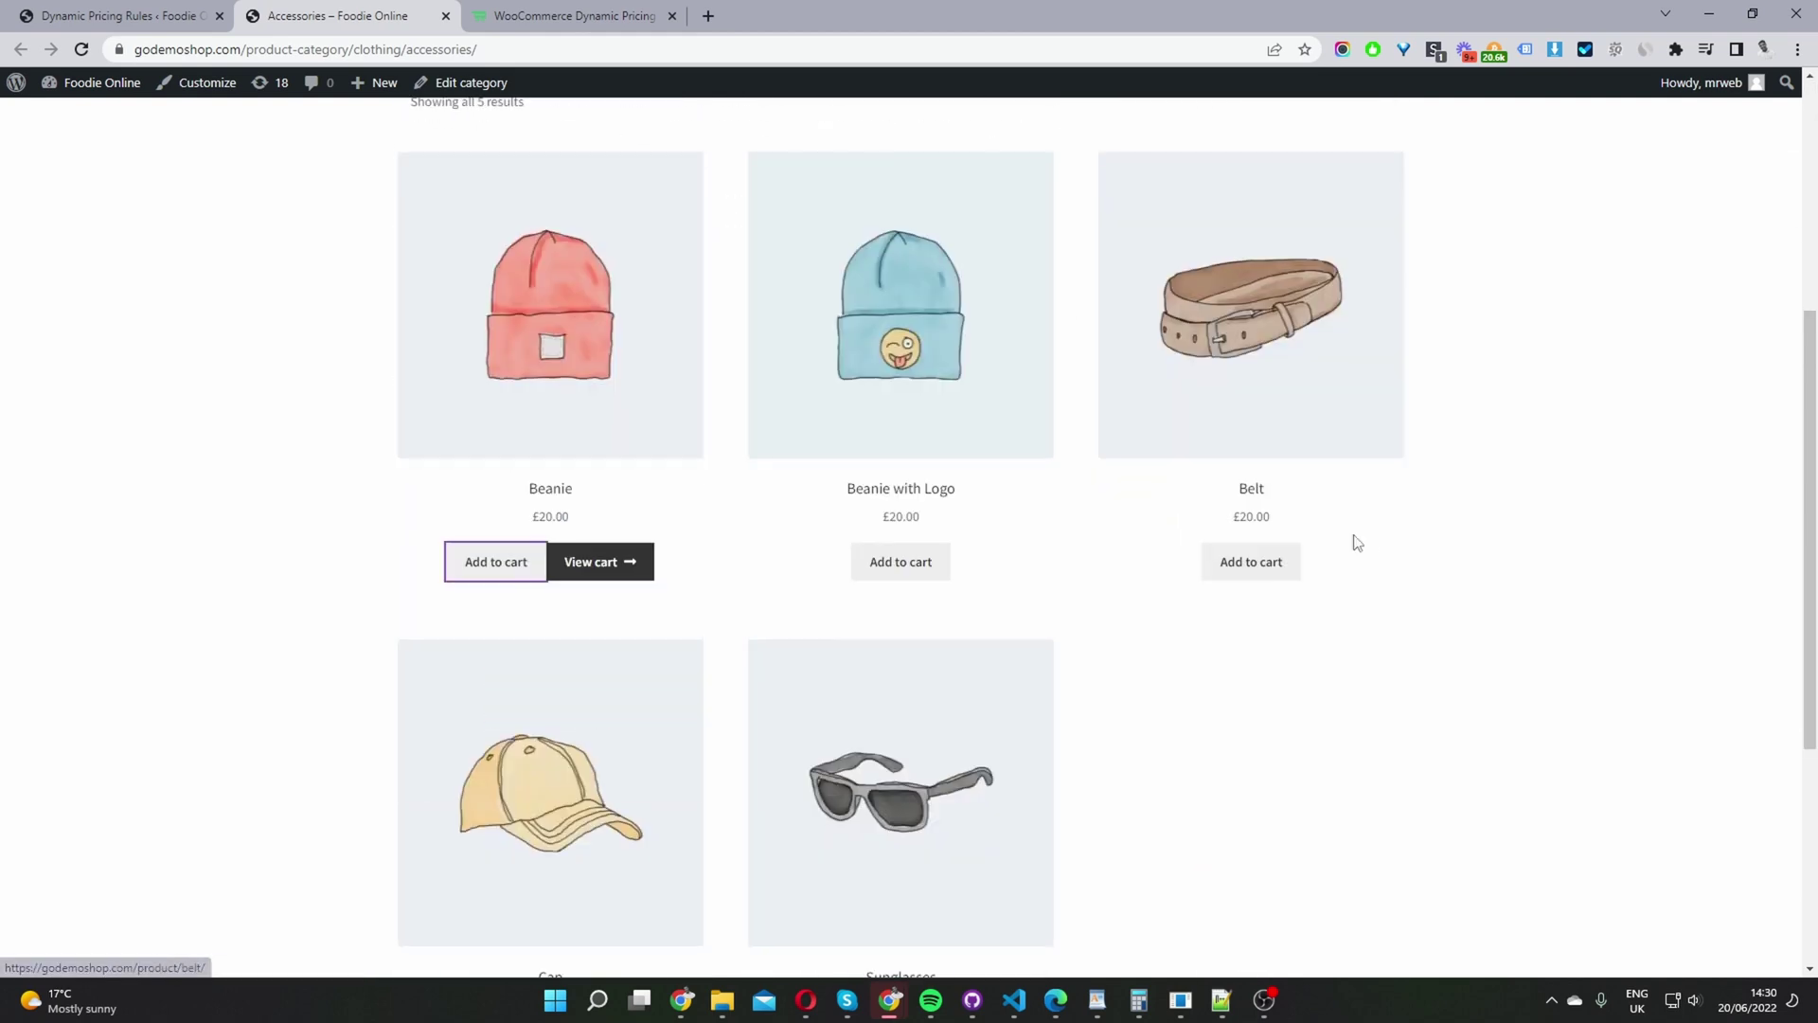
{"action": "left_click", "coordinate": [1269, 562]}
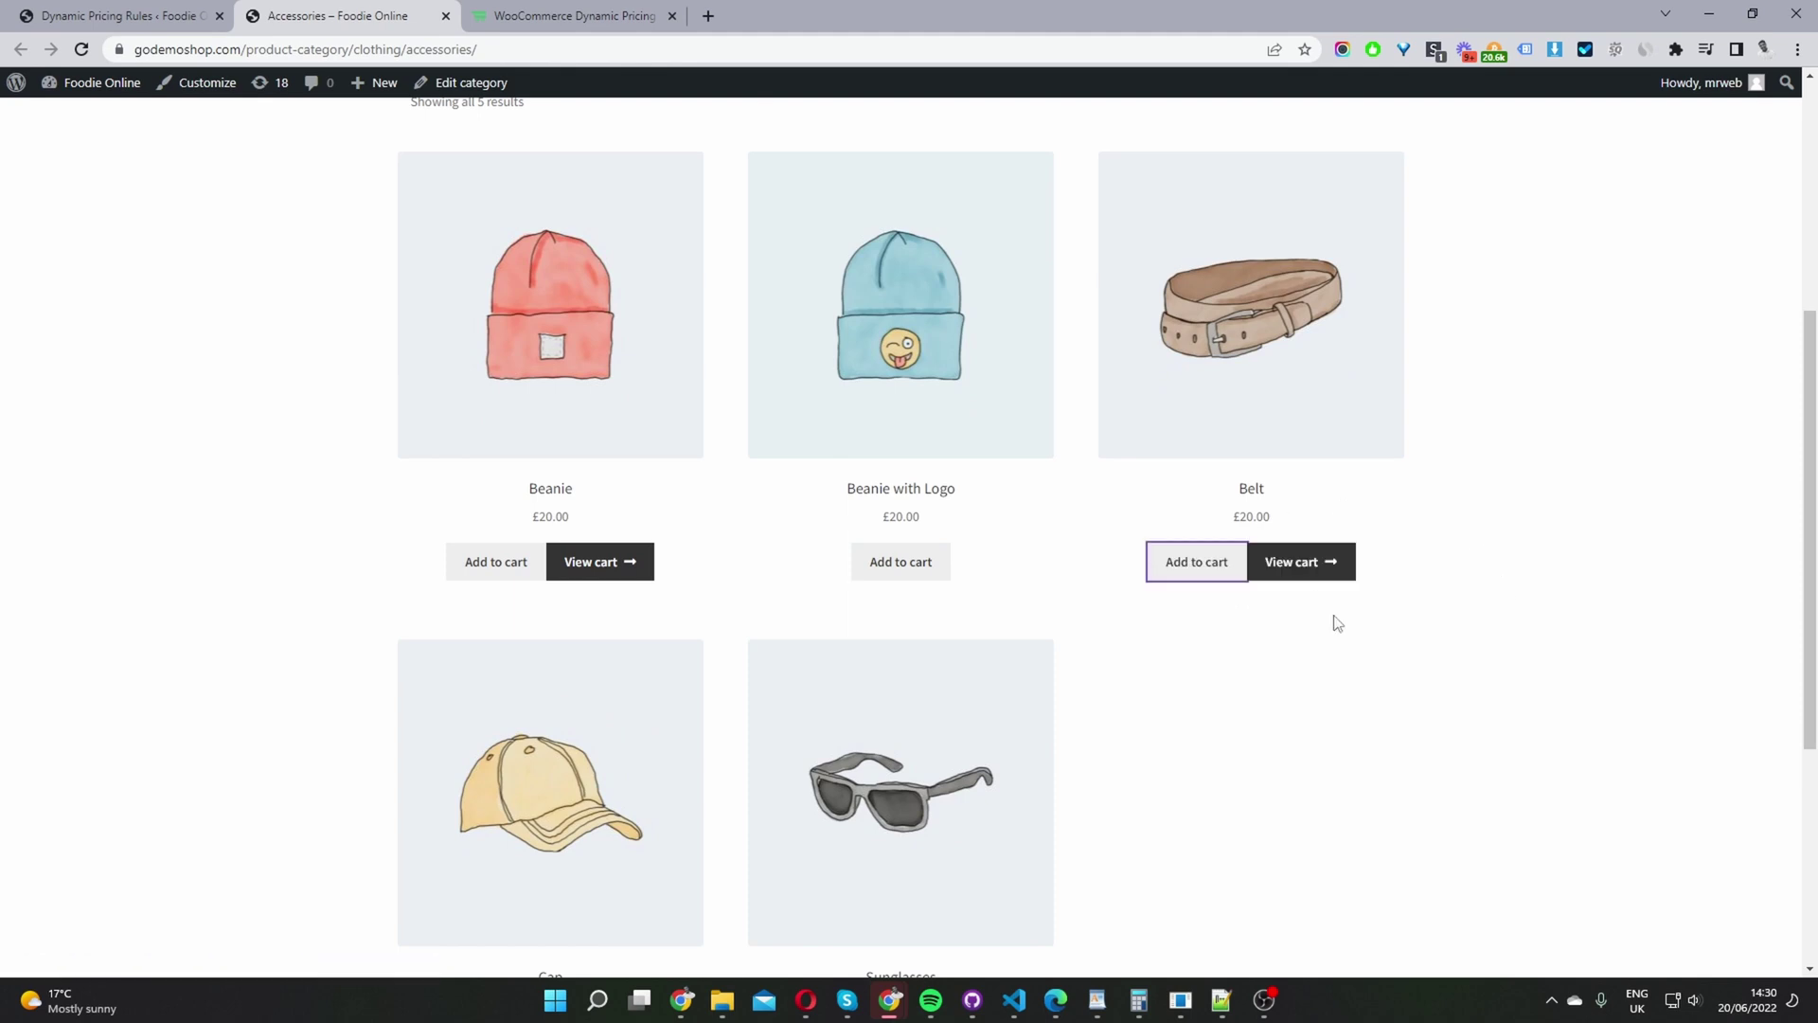
{"action": "scroll", "coordinate": [1331, 621], "scroll_direction": "up", "scroll_amount": 5}
{"action": "mouse_move", "coordinate": [1307, 332]}
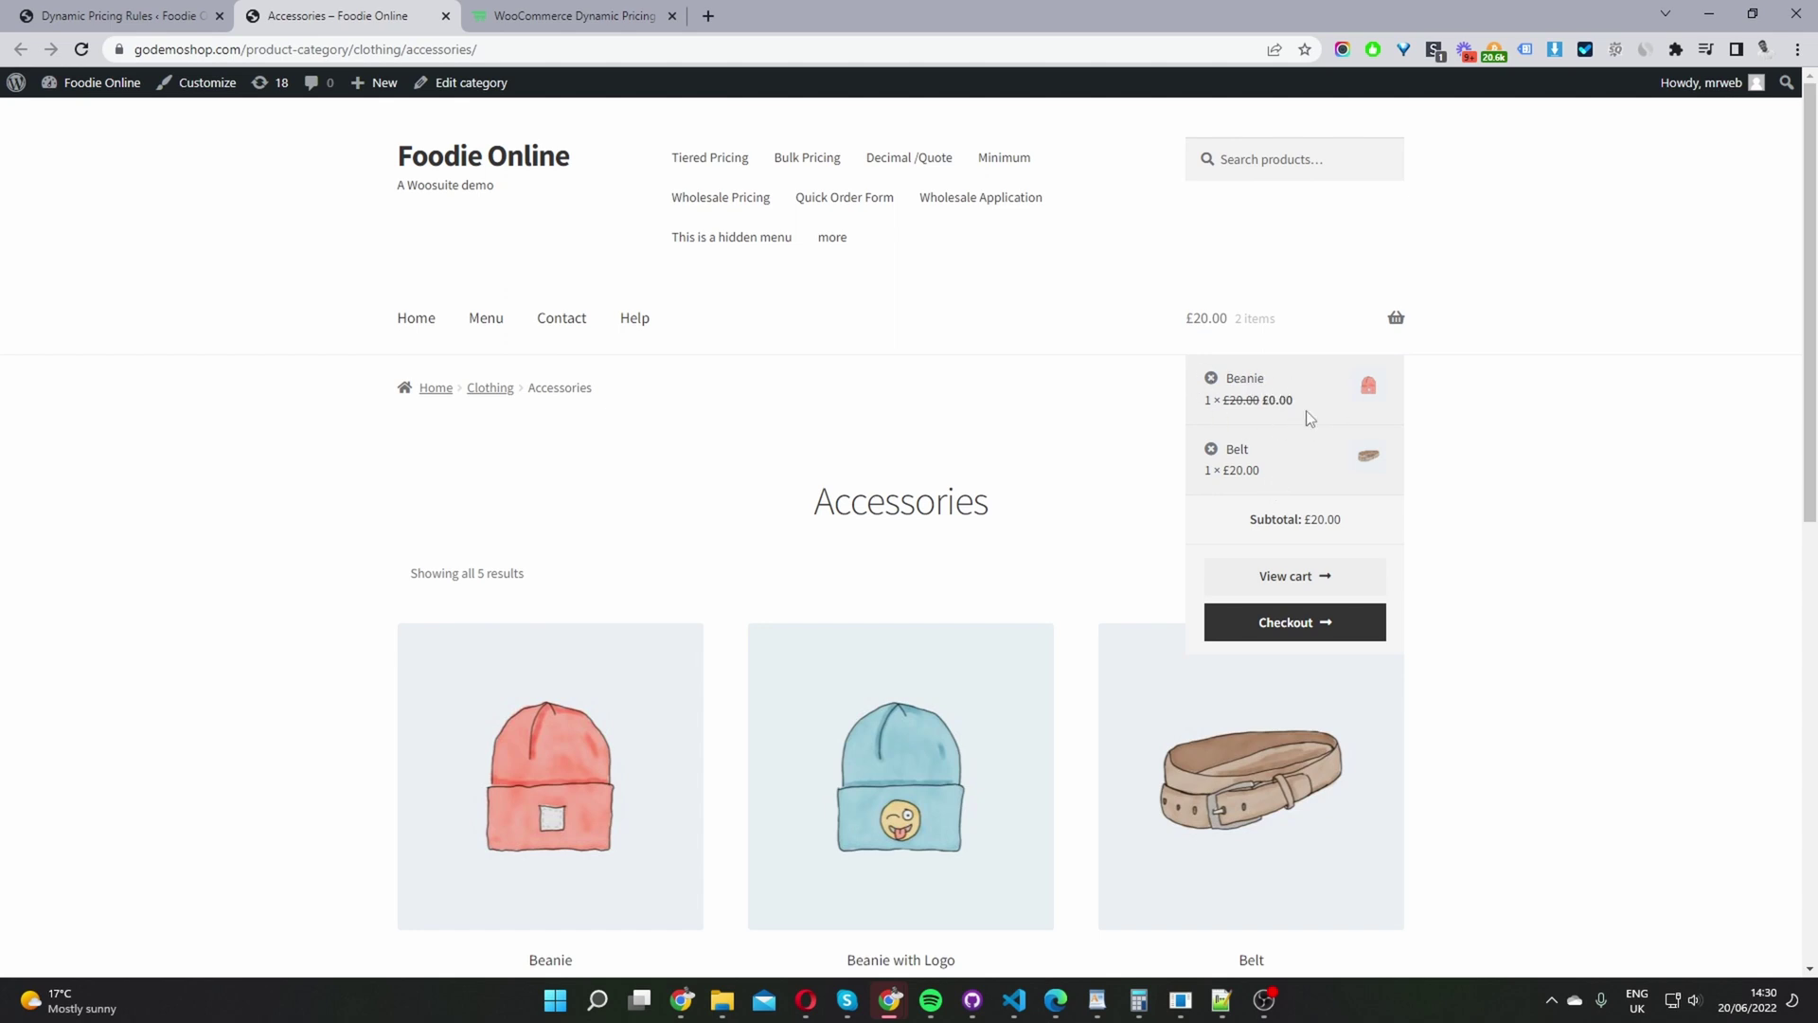
{"action": "left_click", "coordinate": [1220, 389]}
- Add the Sunglasses and check the cart shows a £0.00 Belt and £90.00 Sunglasses
{"action": "scroll", "coordinate": [1629, 503], "scroll_direction": "down", "scroll_amount": 4}
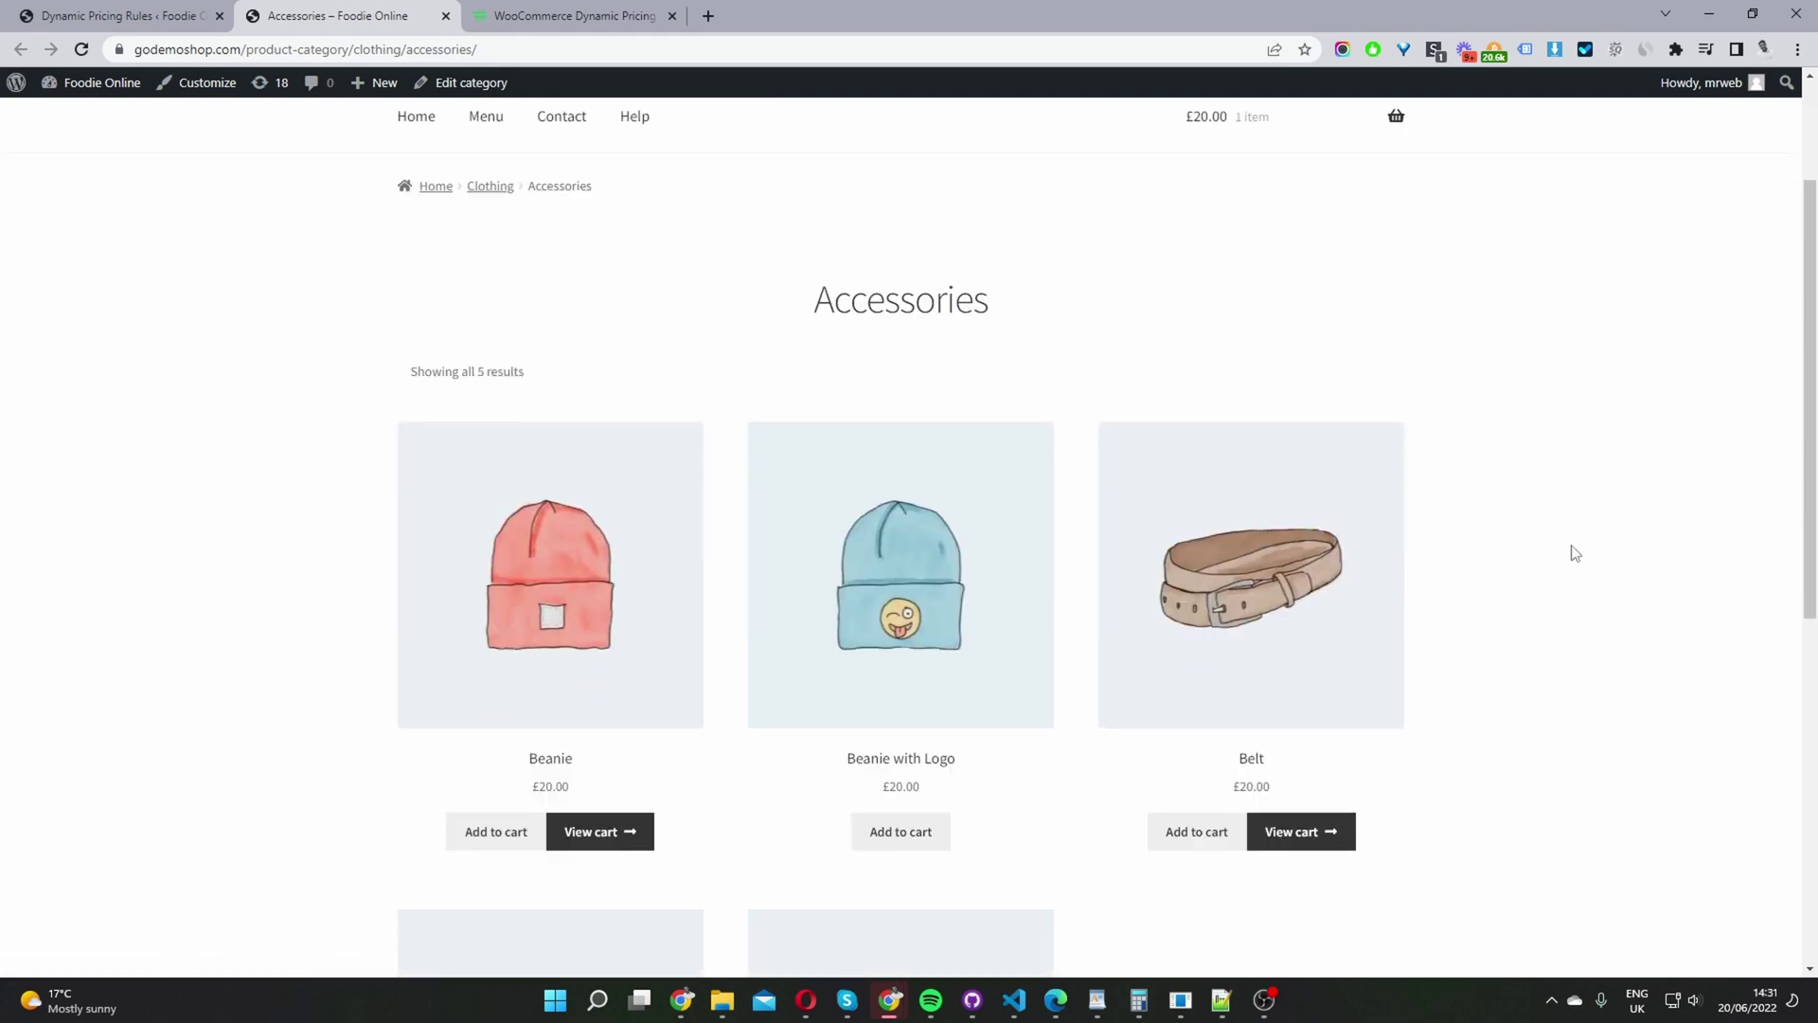
{"action": "scroll", "coordinate": [1095, 613], "scroll_direction": "up", "scroll_amount": 4}
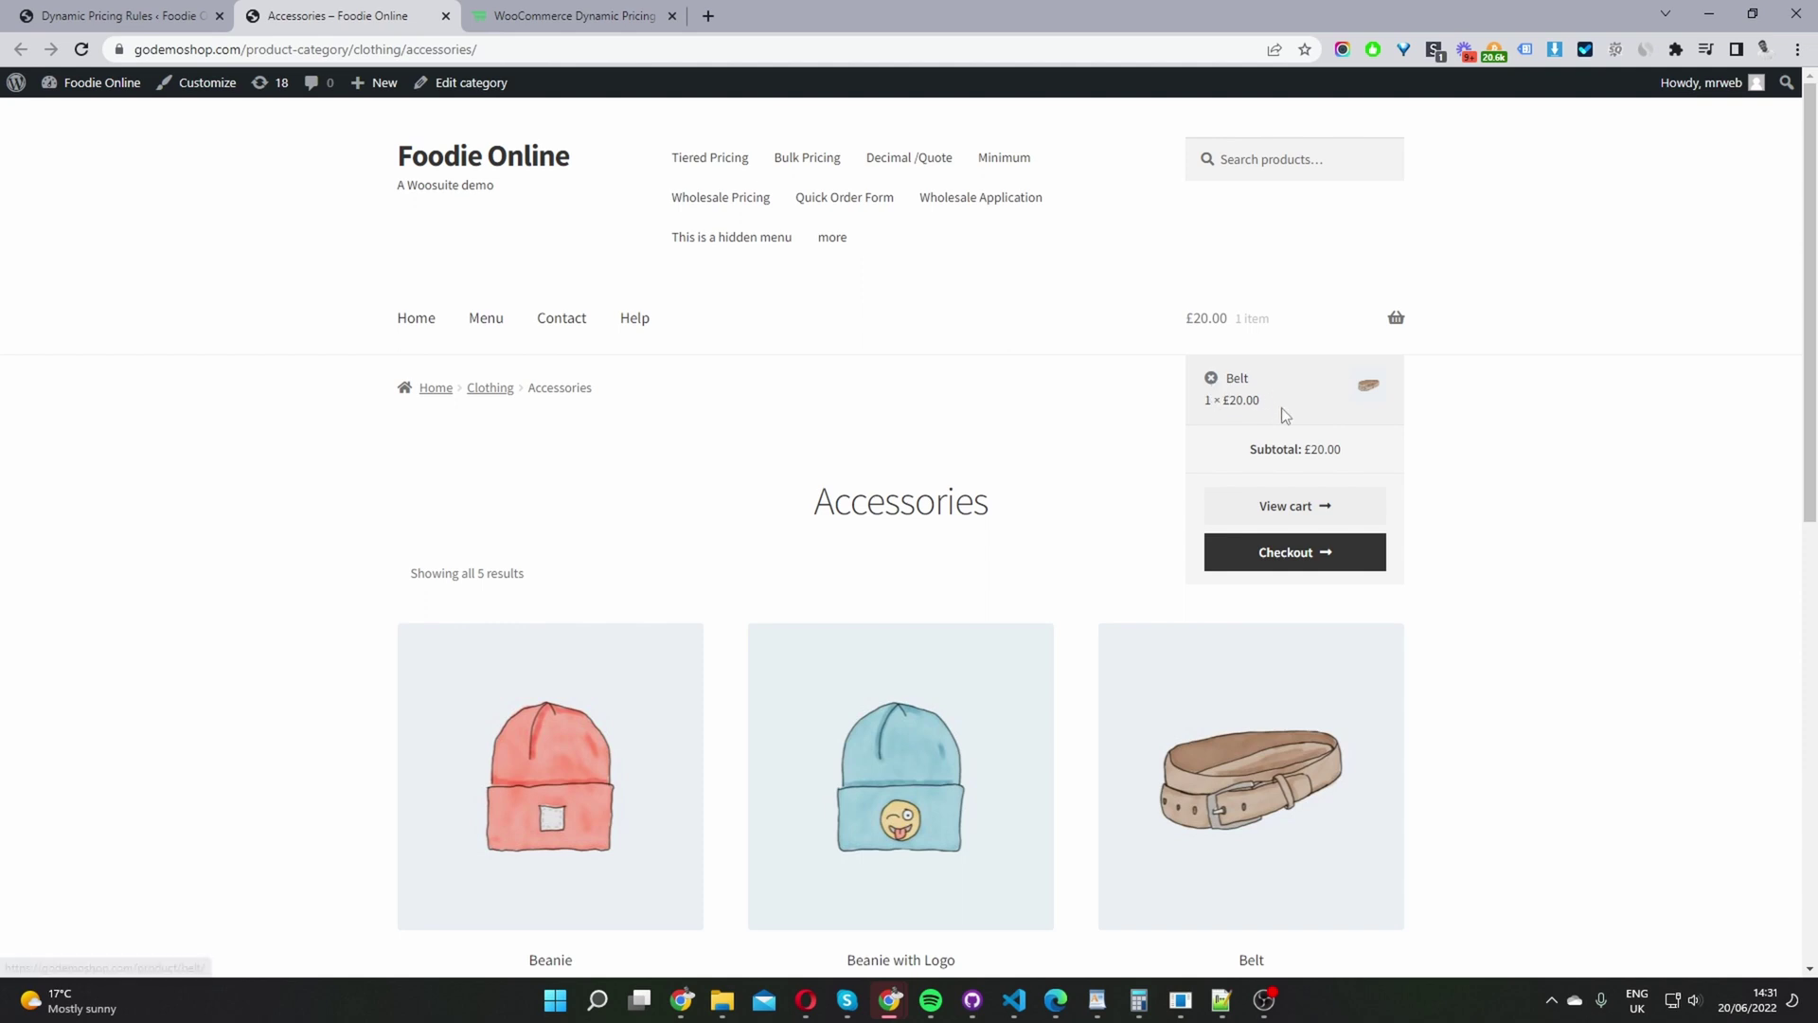
{"action": "scroll", "coordinate": [1274, 451], "scroll_direction": "down", "scroll_amount": 3}
{"action": "scroll", "coordinate": [1273, 450], "scroll_direction": "down", "scroll_amount": 6}
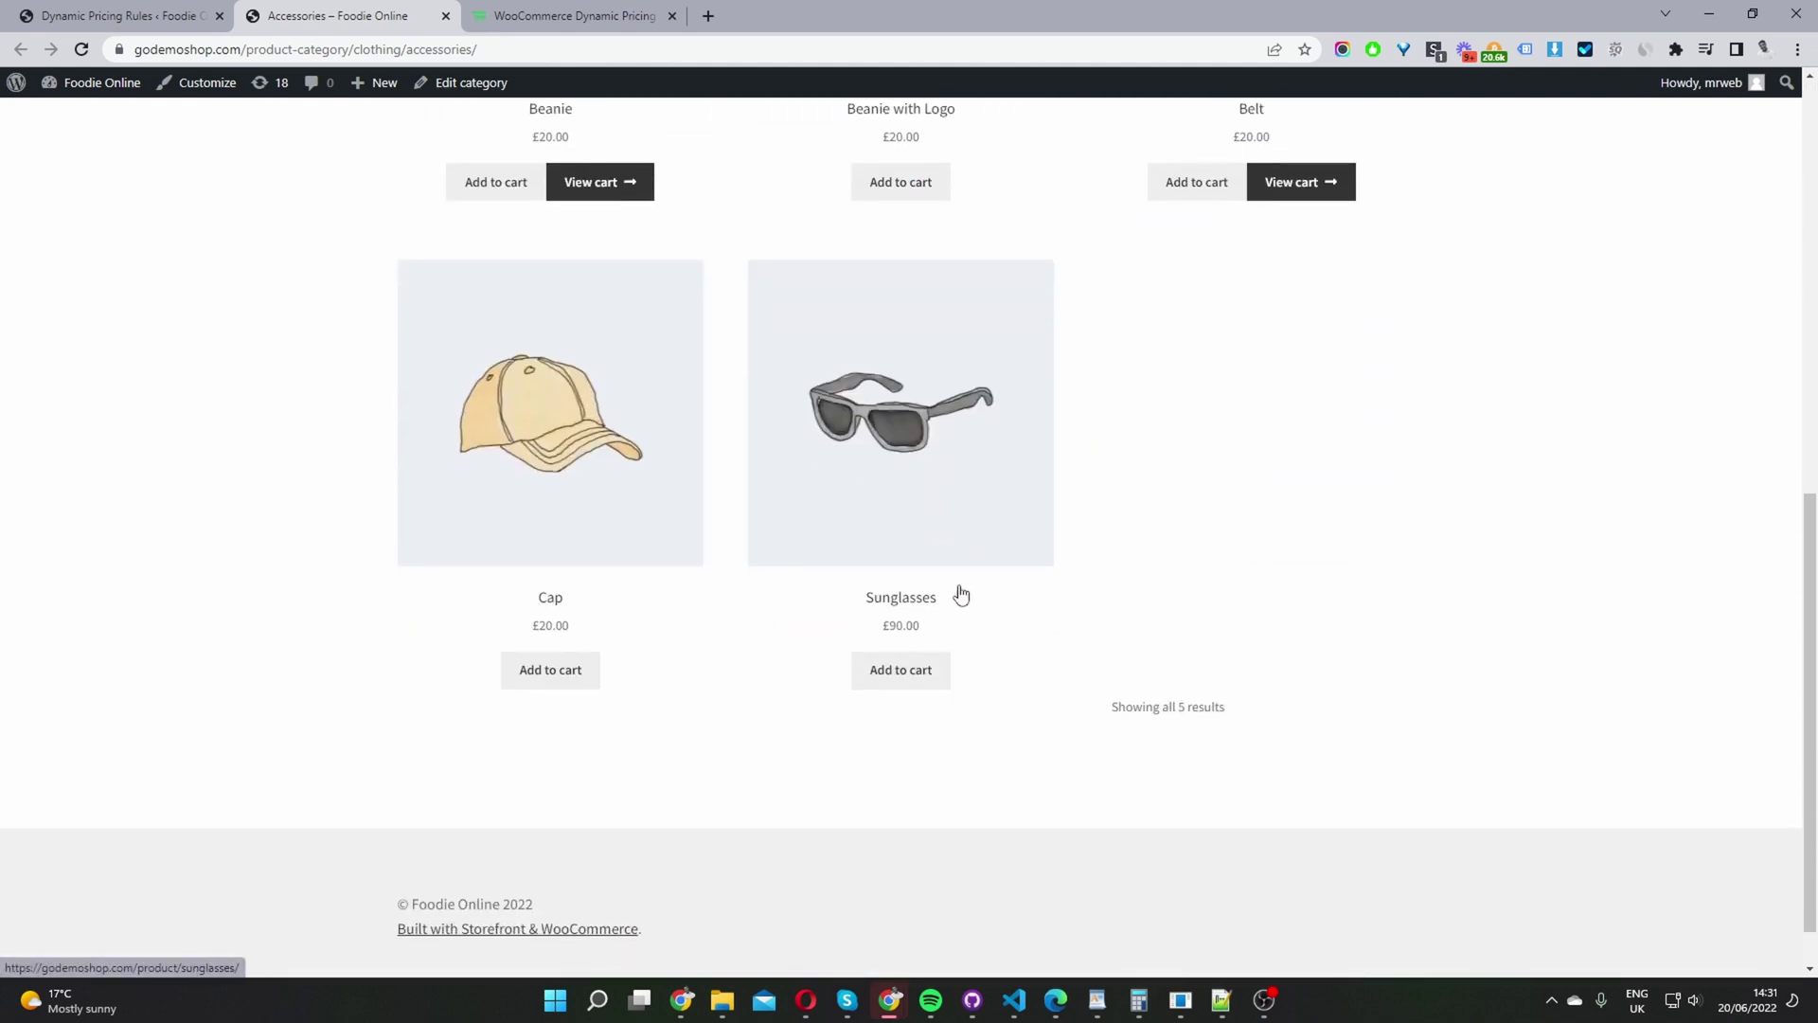
{"action": "left_click", "coordinate": [913, 673]}
{"action": "scroll", "coordinate": [1145, 540], "scroll_direction": "up", "scroll_amount": 9}
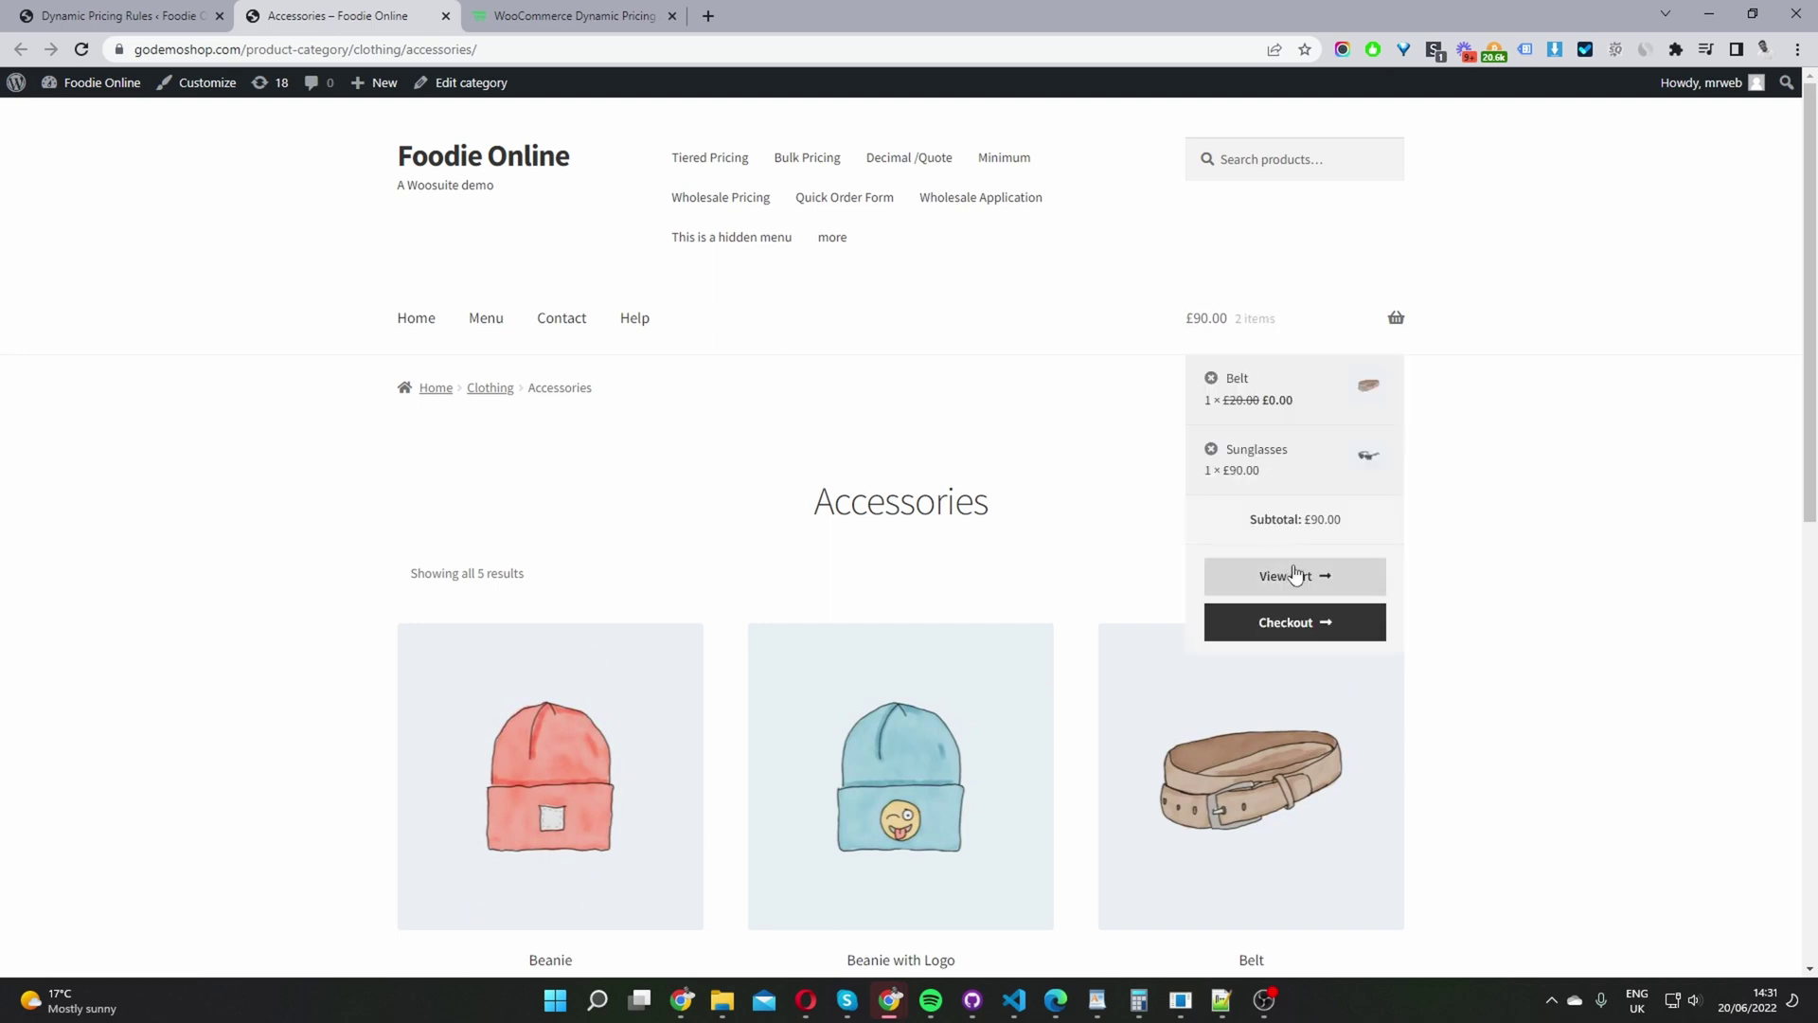
{"action": "scroll", "coordinate": [1295, 580], "scroll_direction": "down", "scroll_amount": 6}
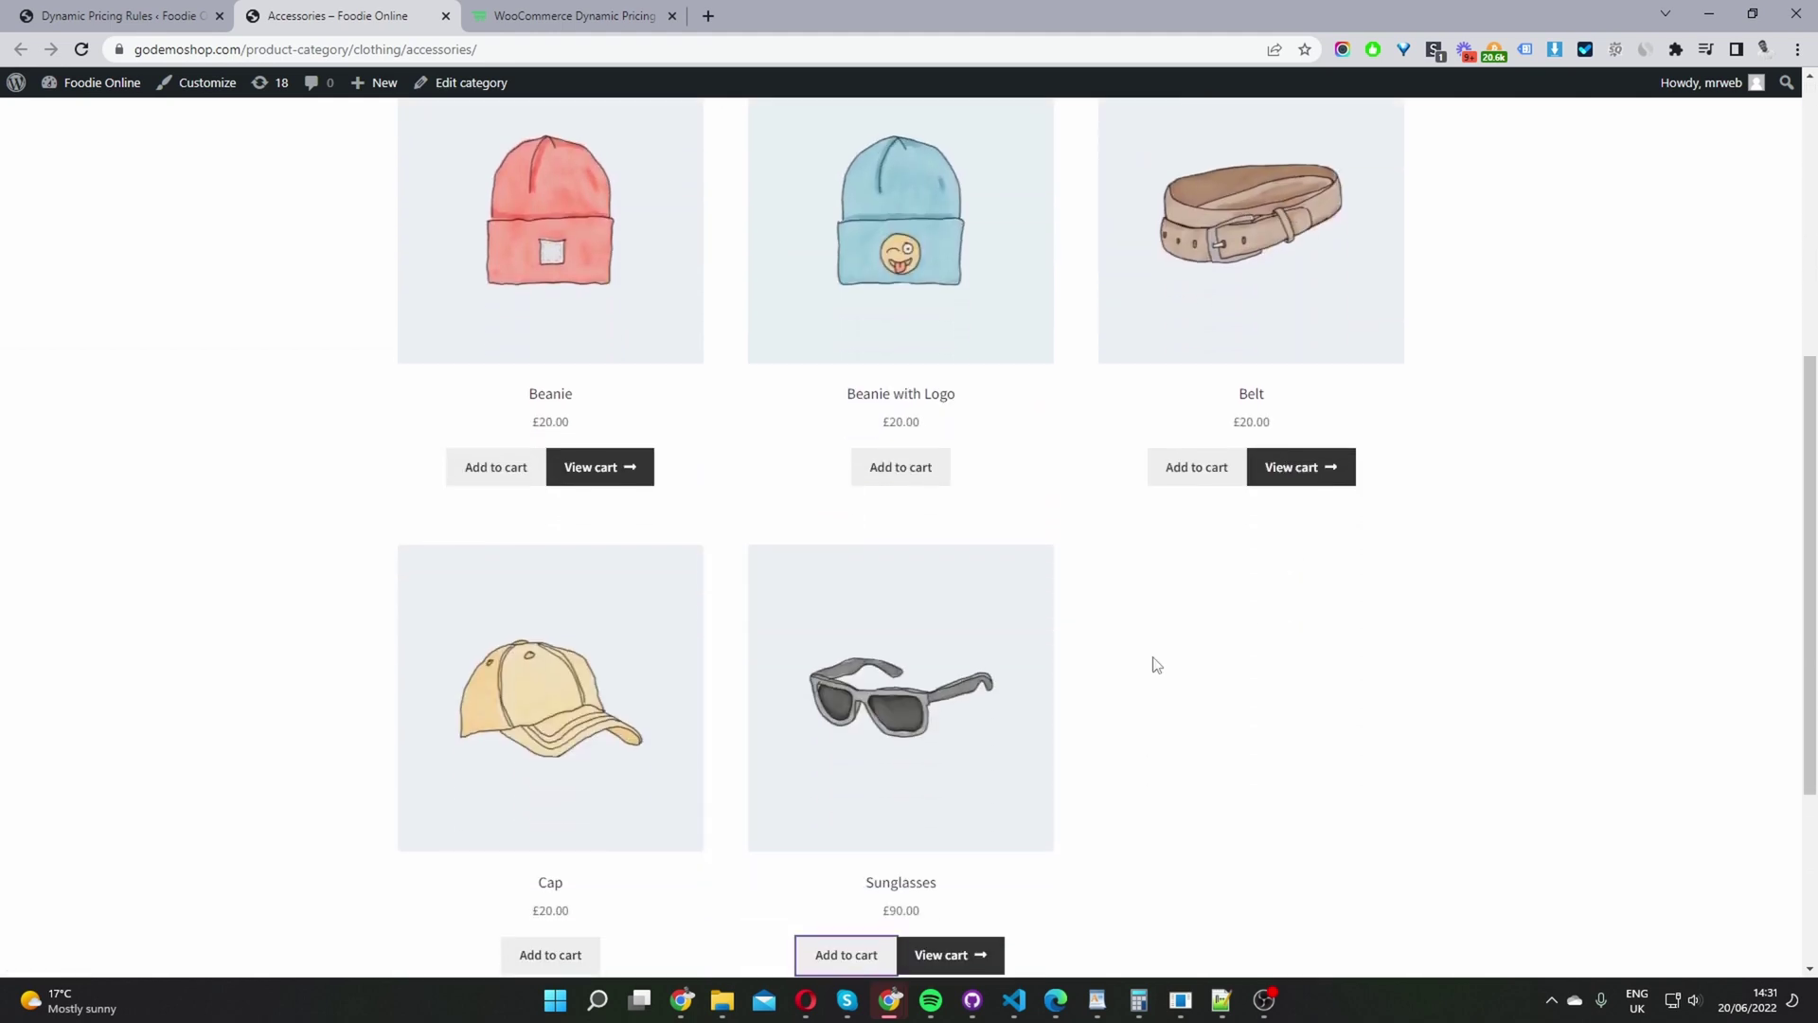
{"action": "scroll", "coordinate": [1152, 662], "scroll_direction": "down", "scroll_amount": 2}
{"action": "left_click", "coordinate": [982, 588], "text": "ctrl"}
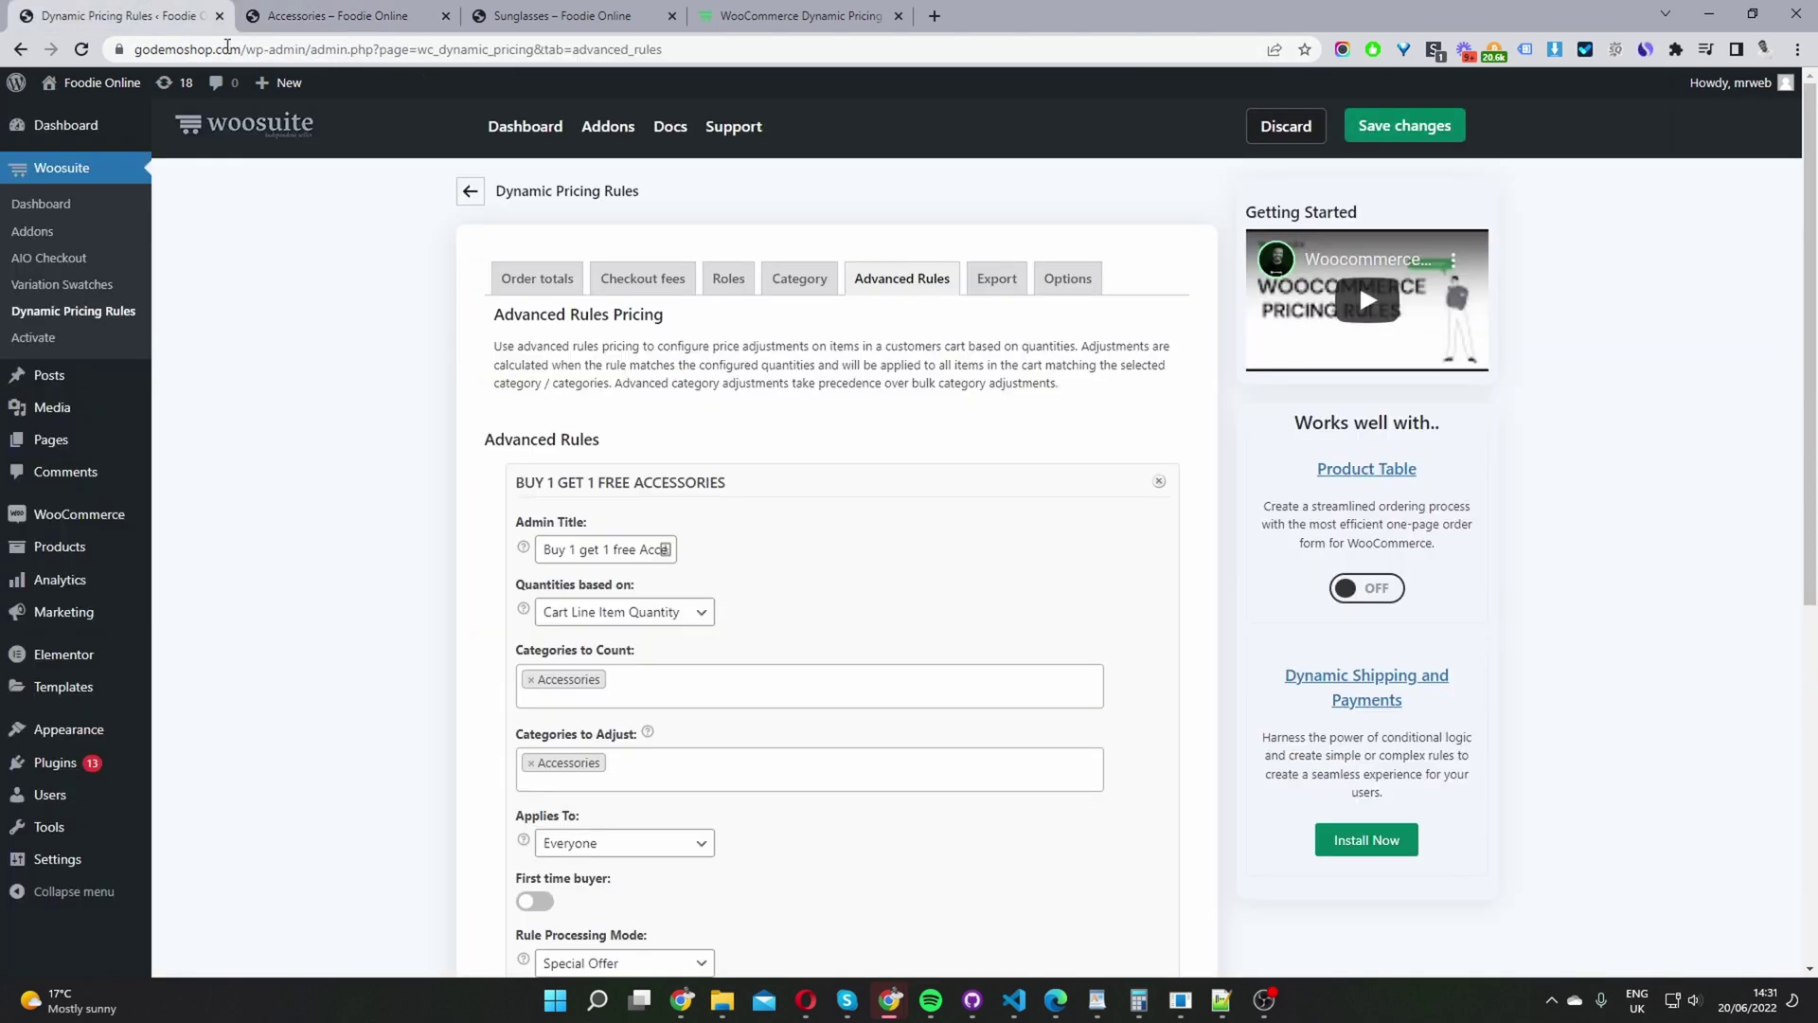
- Delete the Accessories category pricing rule, save the settings, and return to the Sunglasses page
{"action": "left_click", "coordinate": [119, 15]}
{"action": "left_click", "coordinate": [1159, 481]}
{"action": "left_click", "coordinate": [985, 166]}
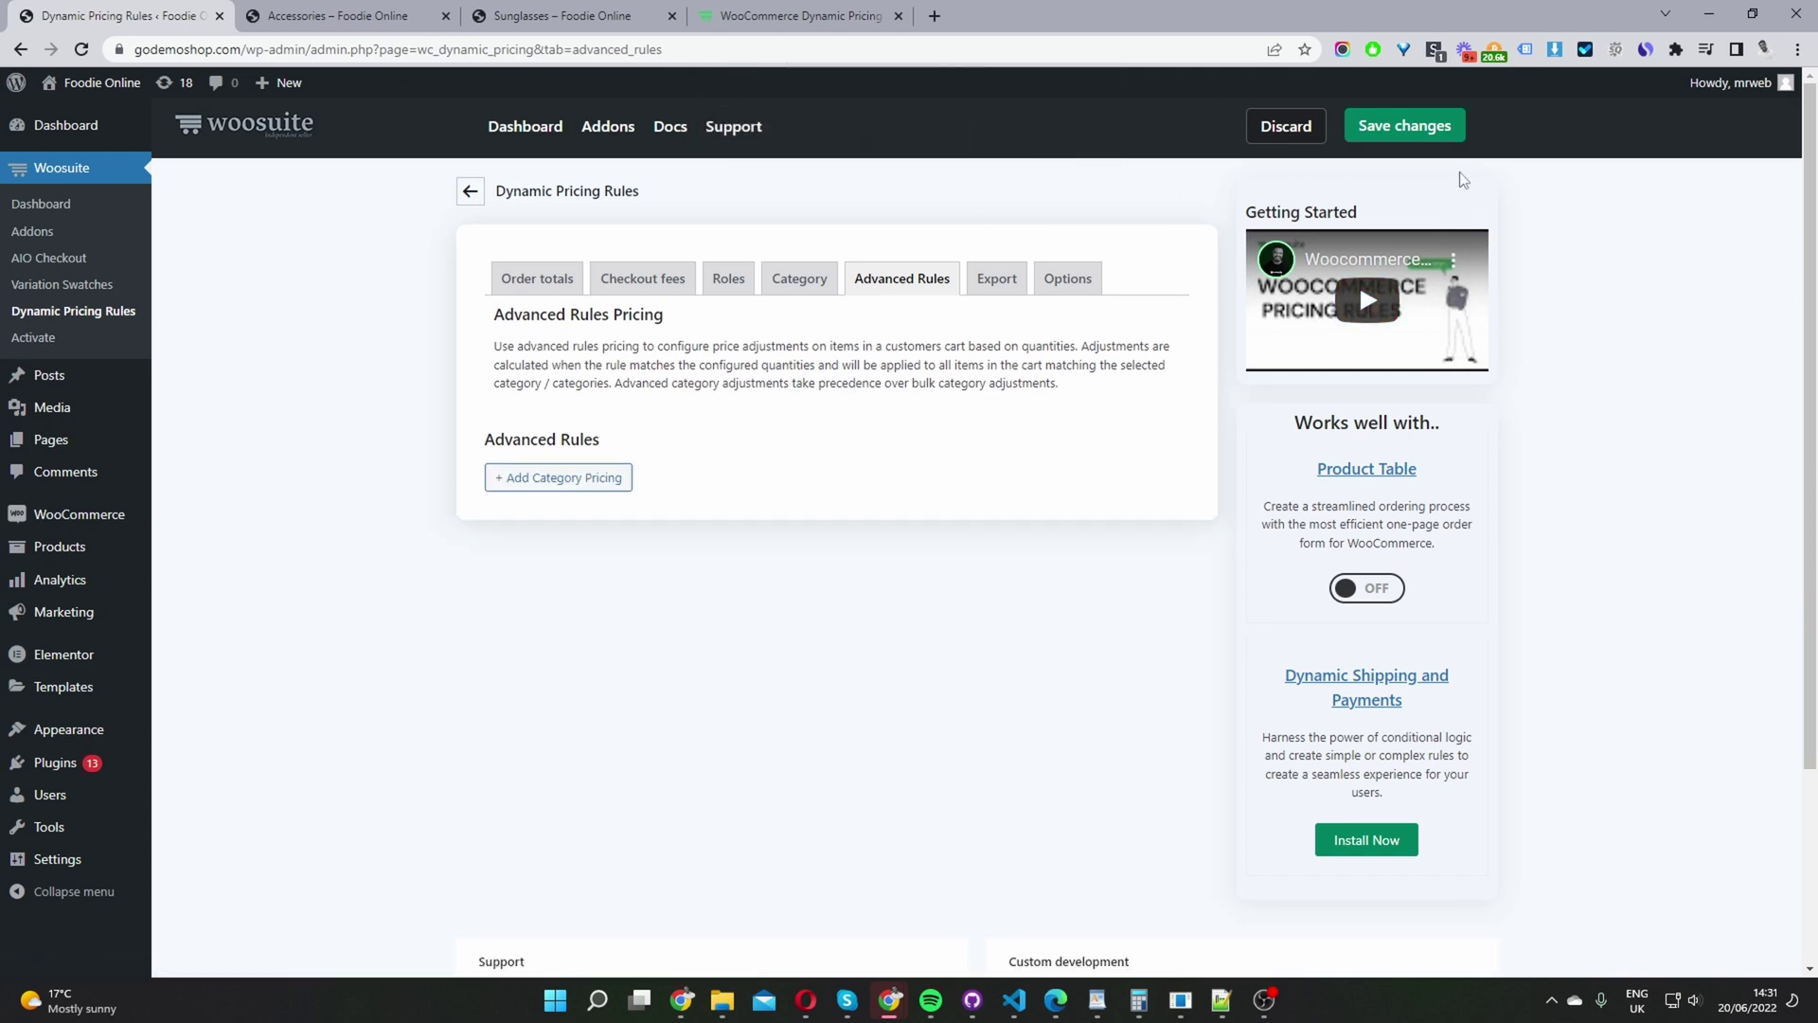
{"action": "left_click", "coordinate": [1423, 133]}
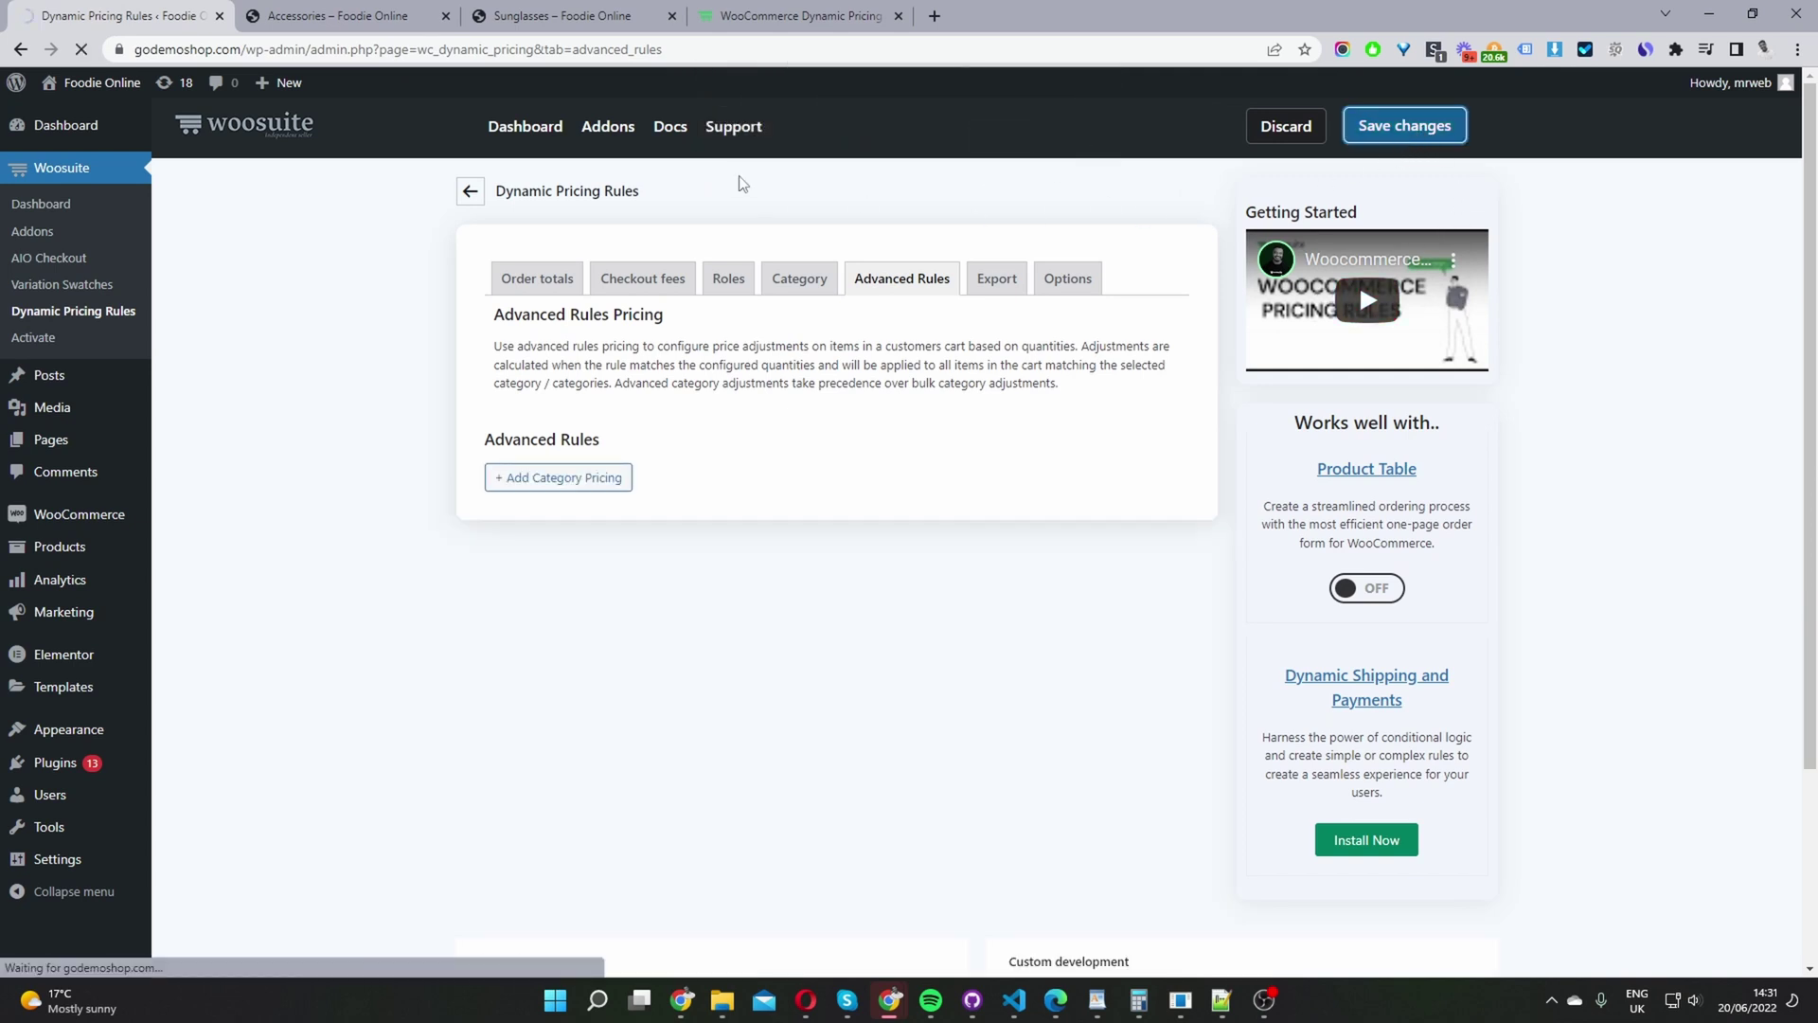
{"action": "left_click", "coordinate": [563, 15]}
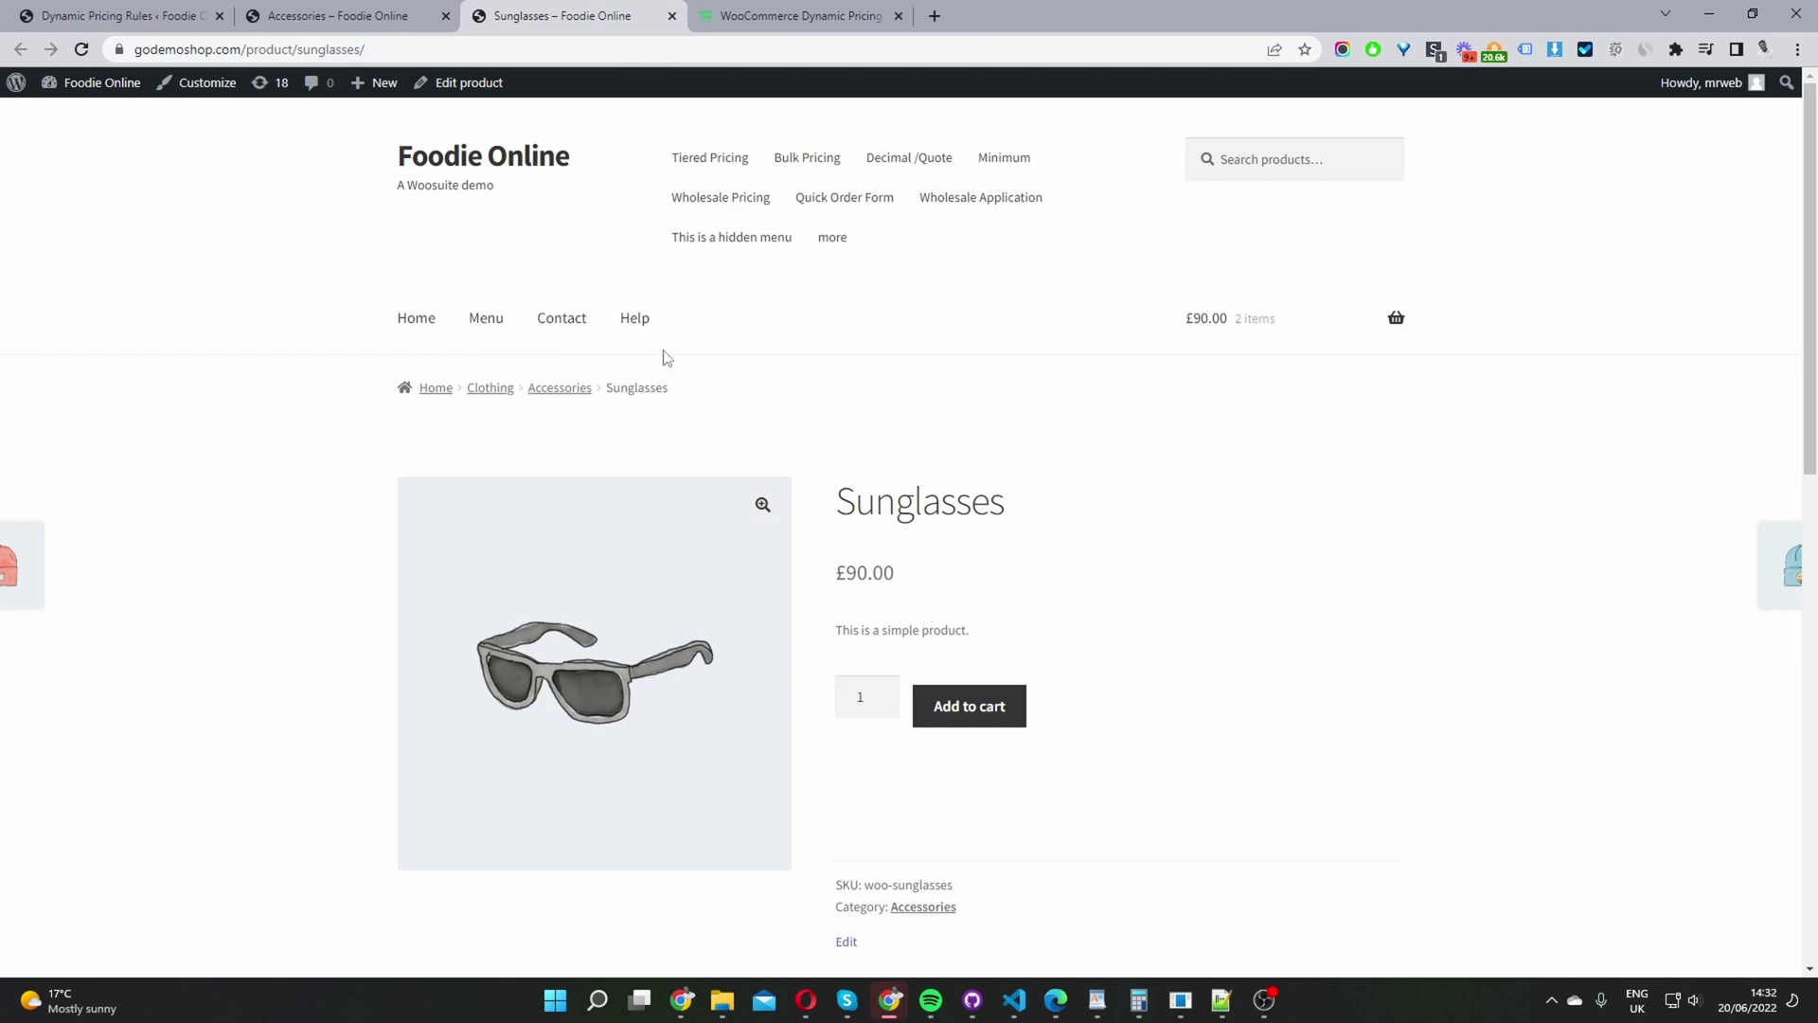
- Open the Sunglasses product editor on its Pricing Discount Rules tab
{"action": "left_click", "coordinate": [470, 86]}
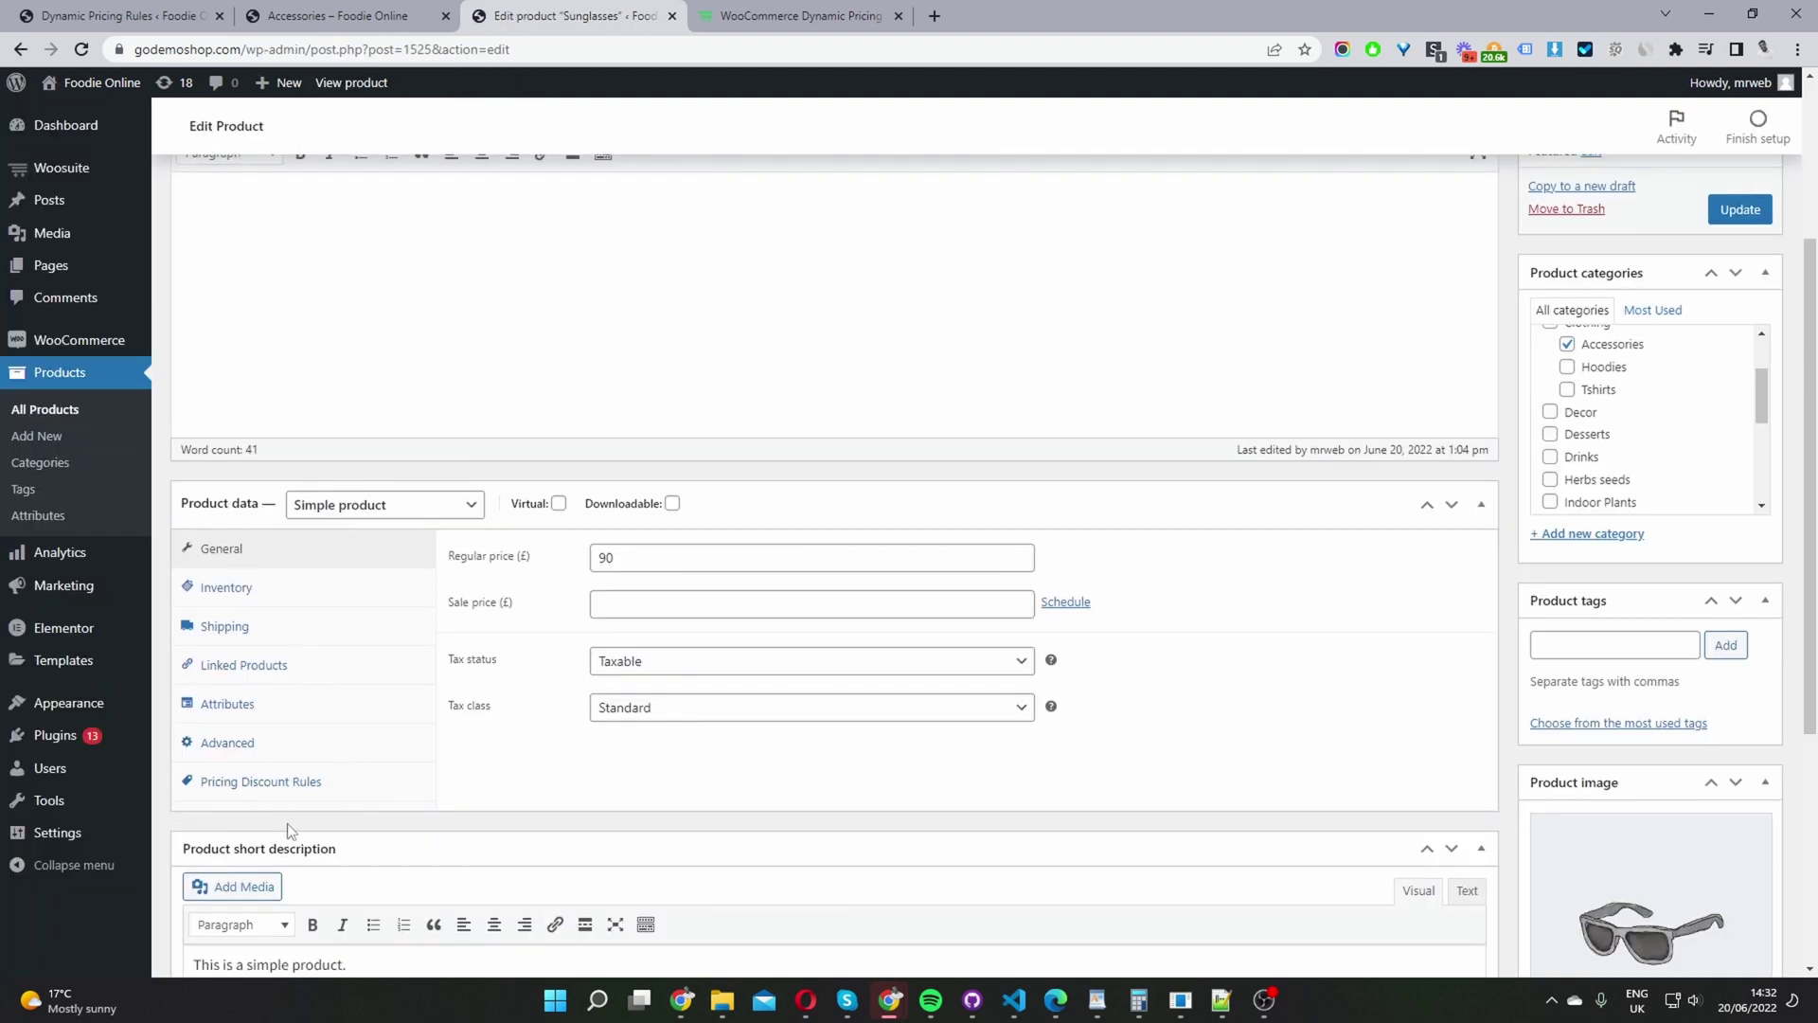
{"action": "left_click", "coordinate": [241, 786]}
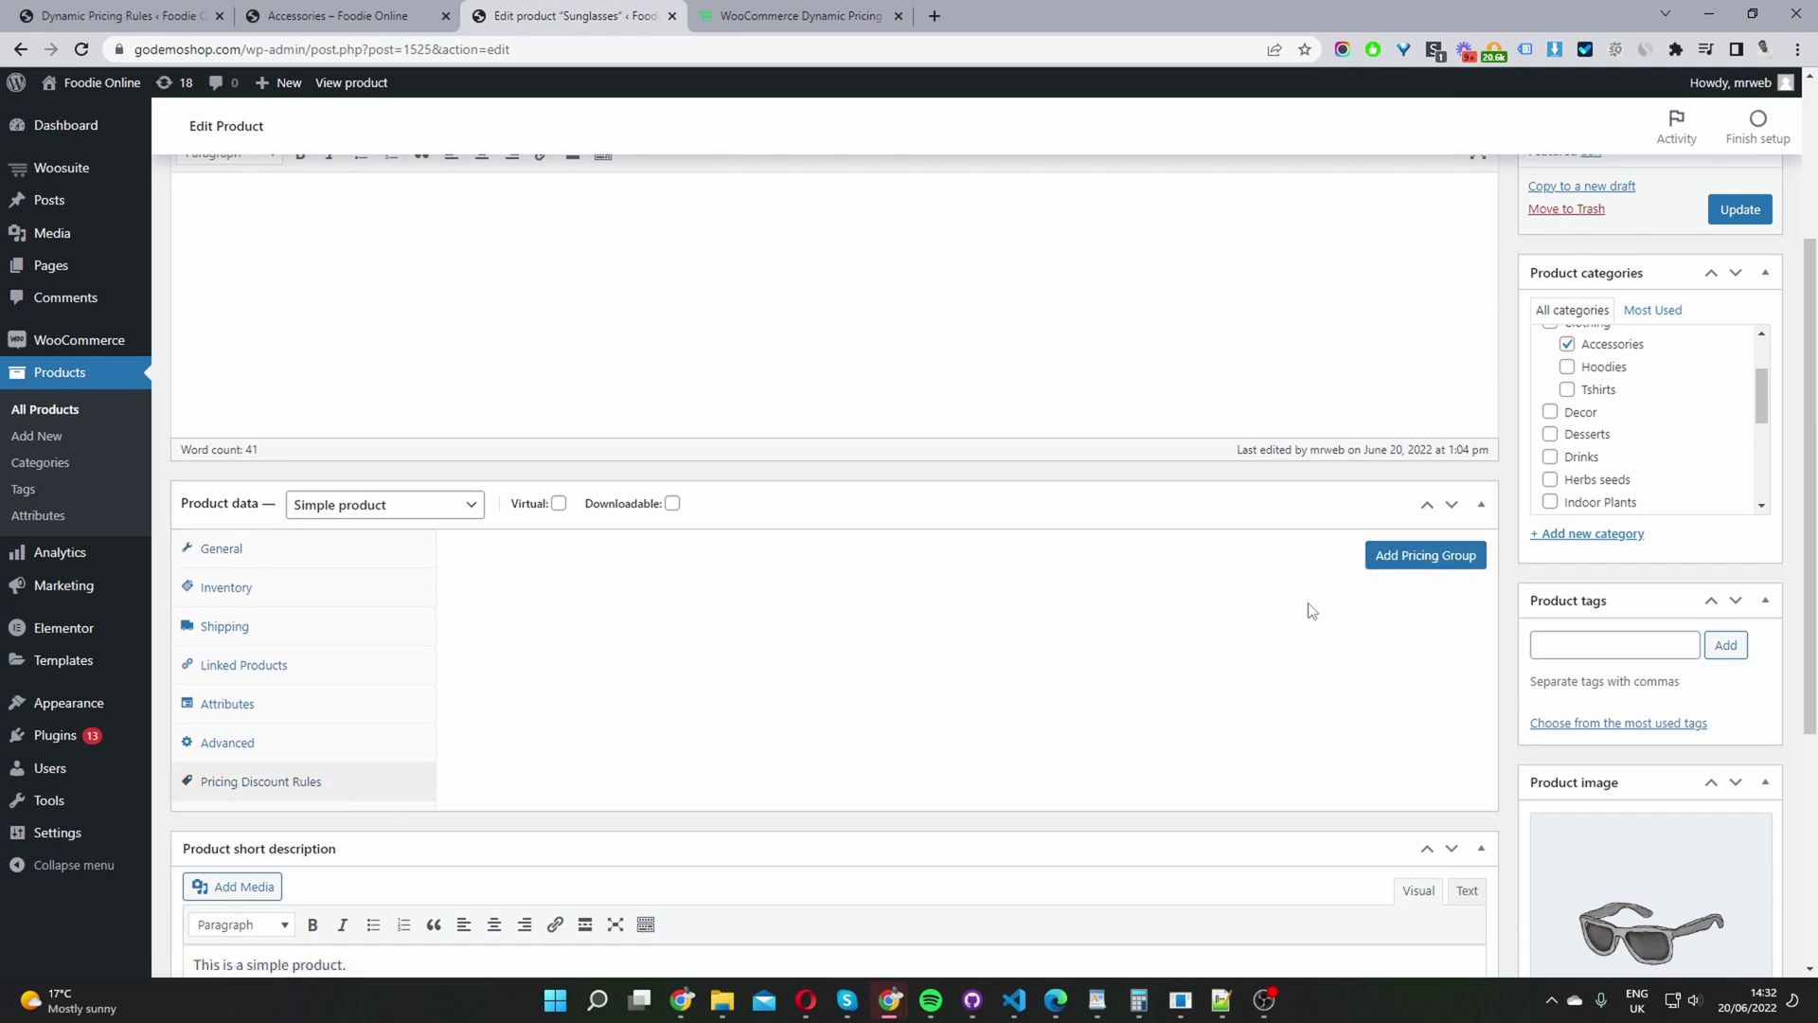
- Add a new Sunglasses pricing group for Everyone in Special Offer mode
{"action": "left_click", "coordinate": [1399, 561]}
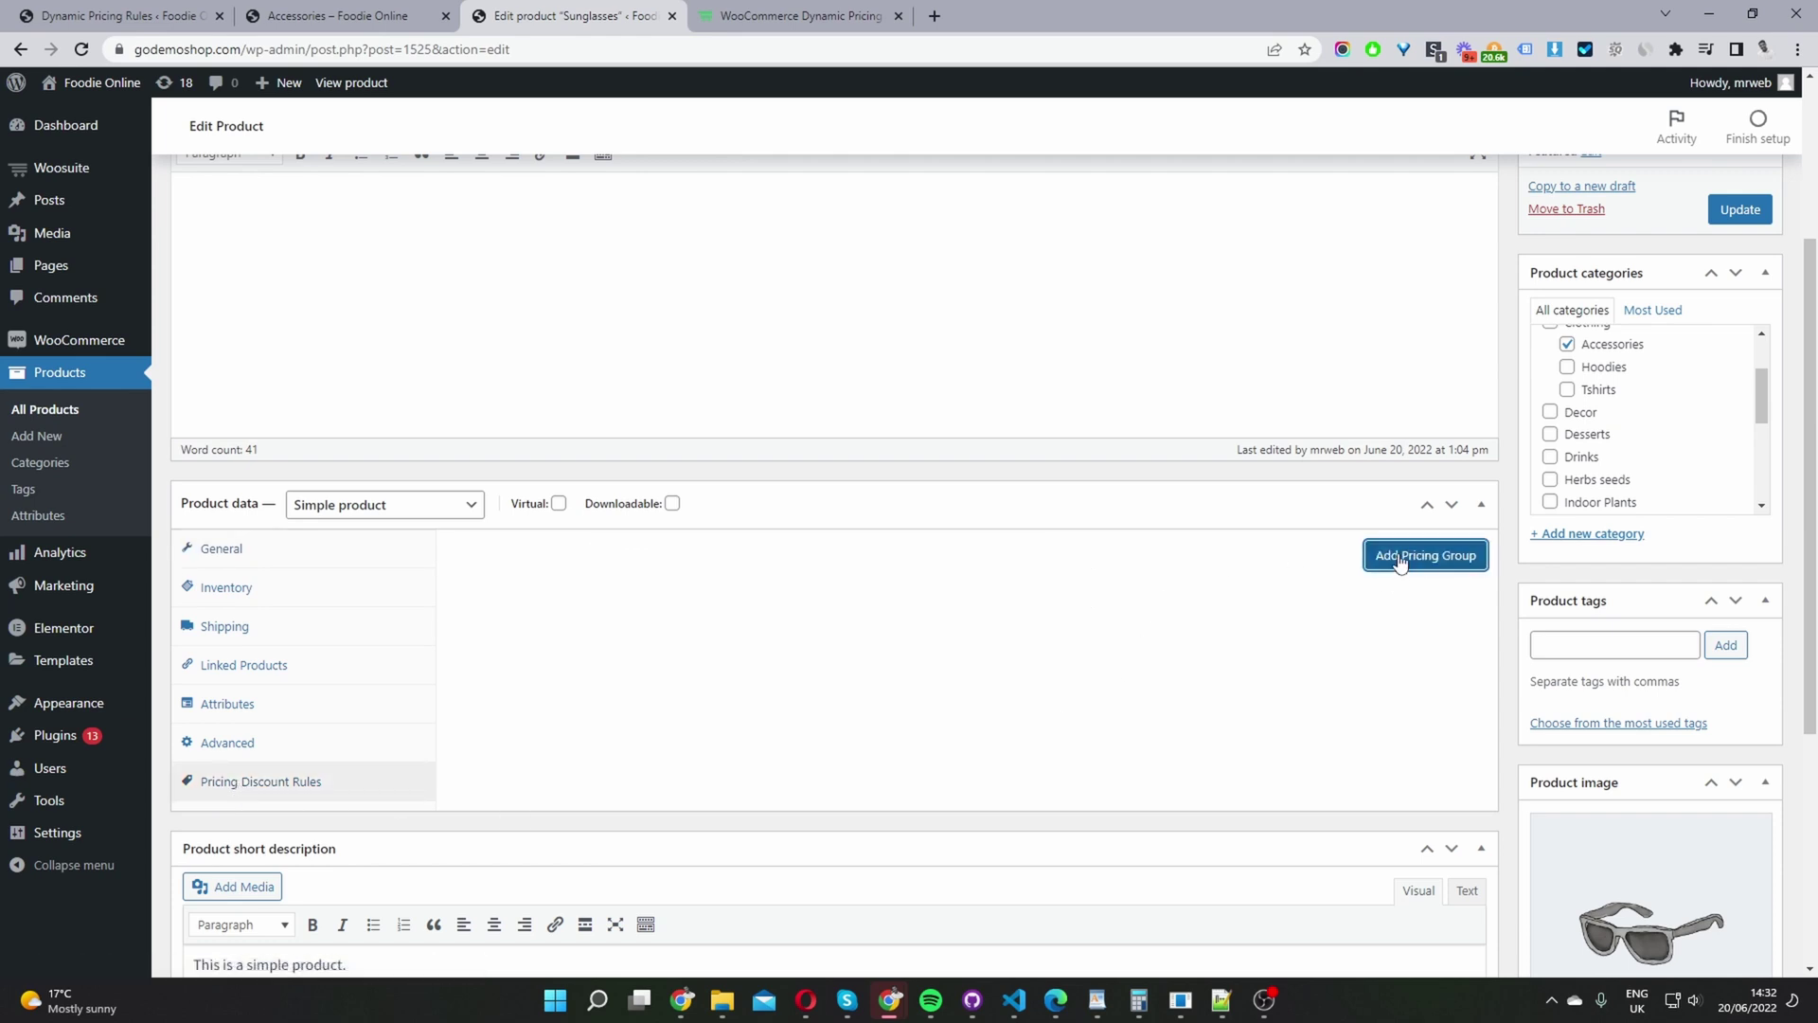
{"action": "scroll", "coordinate": [1418, 597], "scroll_direction": "down", "scroll_amount": 3}
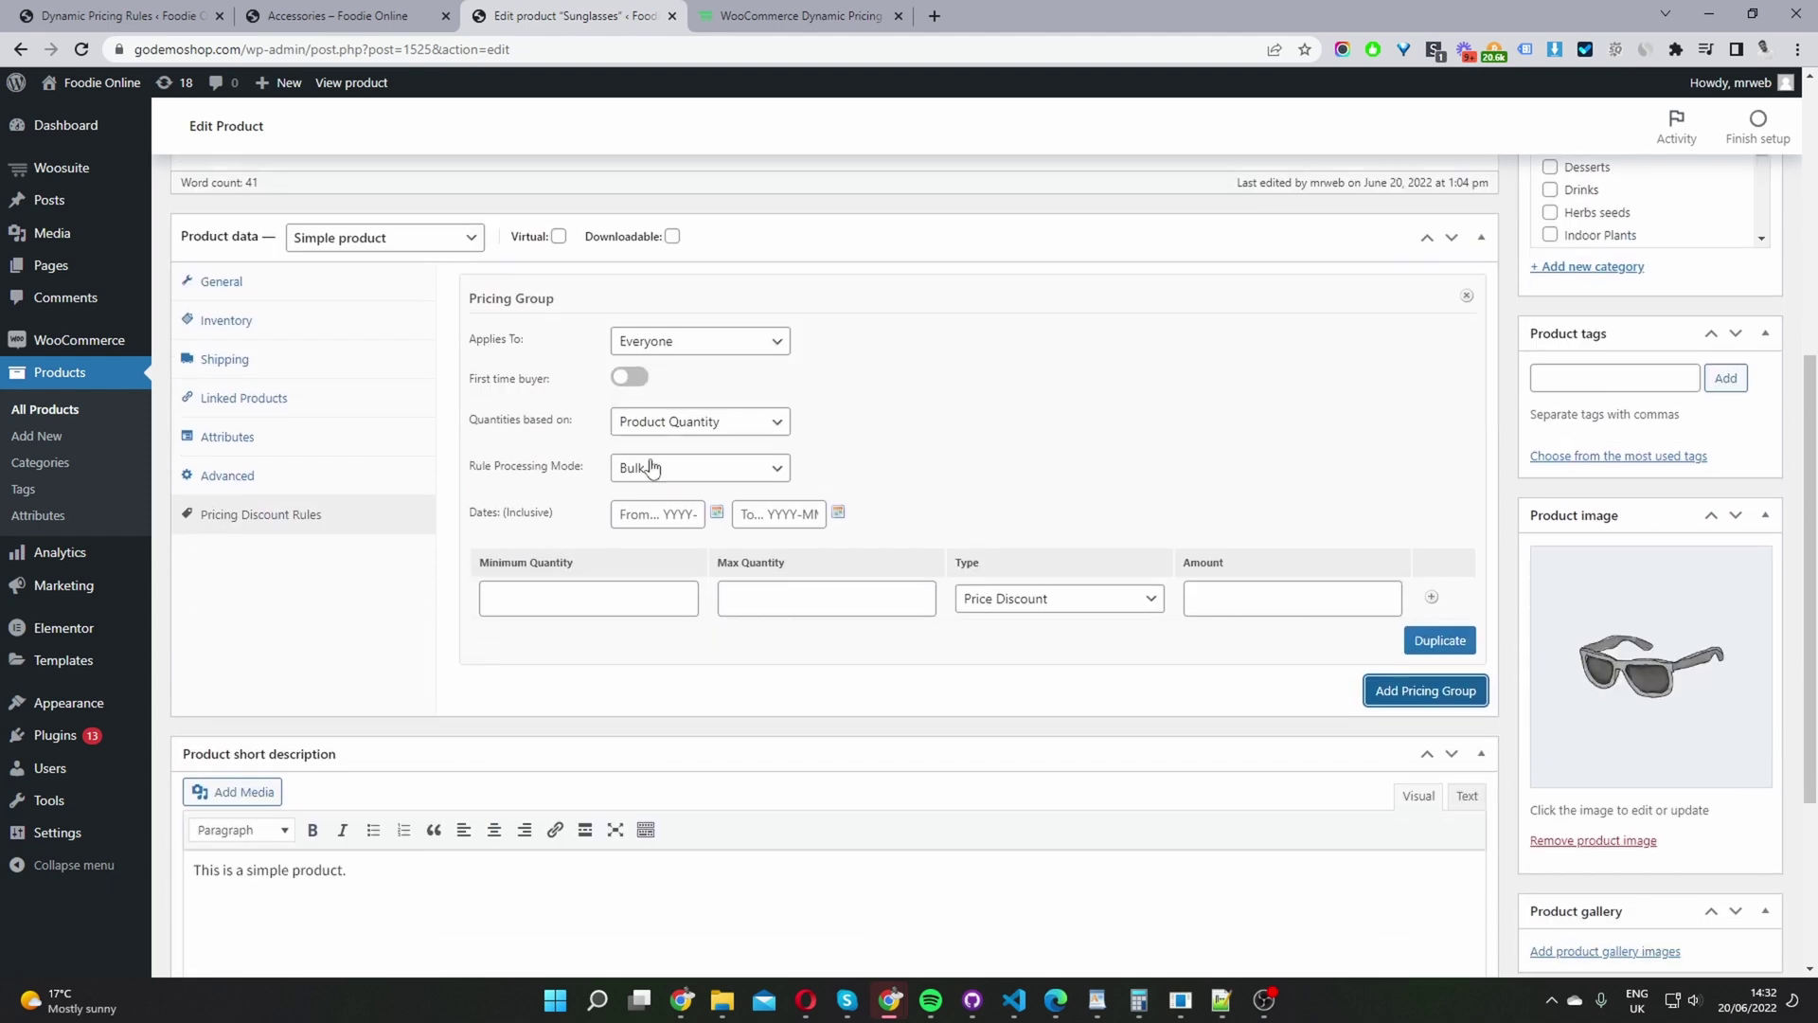
{"action": "left_click", "coordinate": [684, 330]}
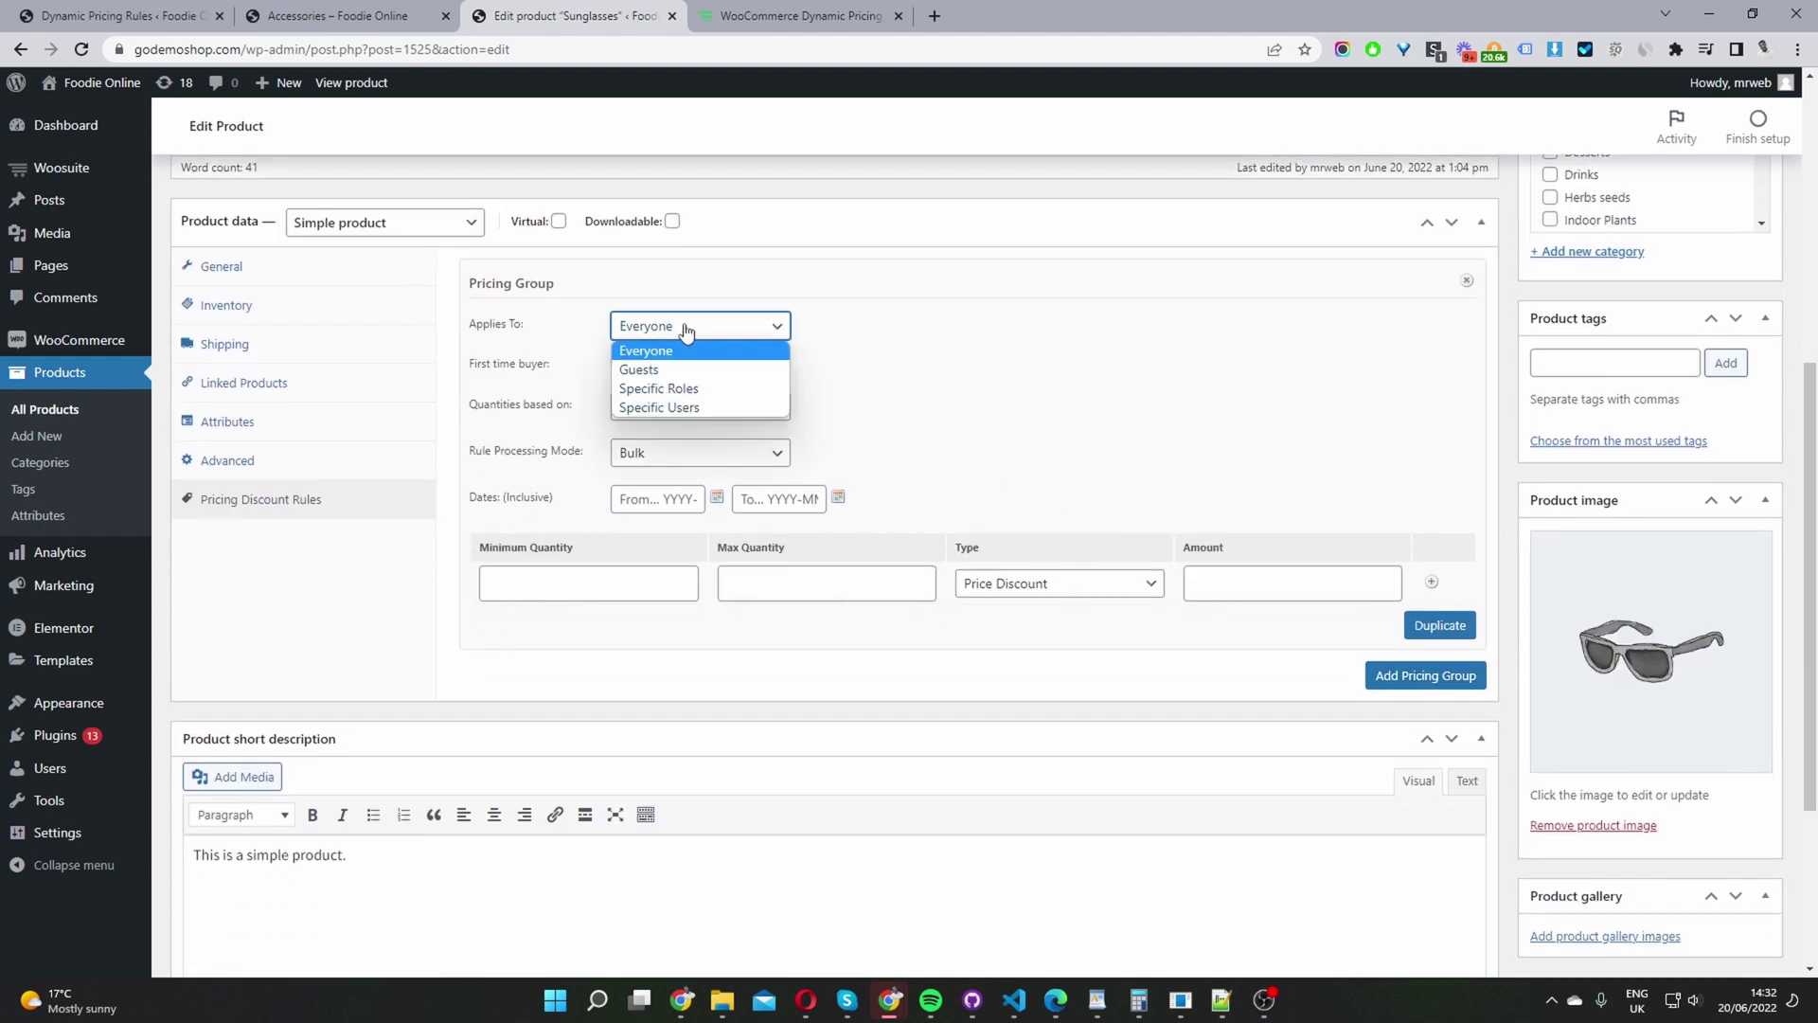
{"action": "left_click", "coordinate": [897, 379]}
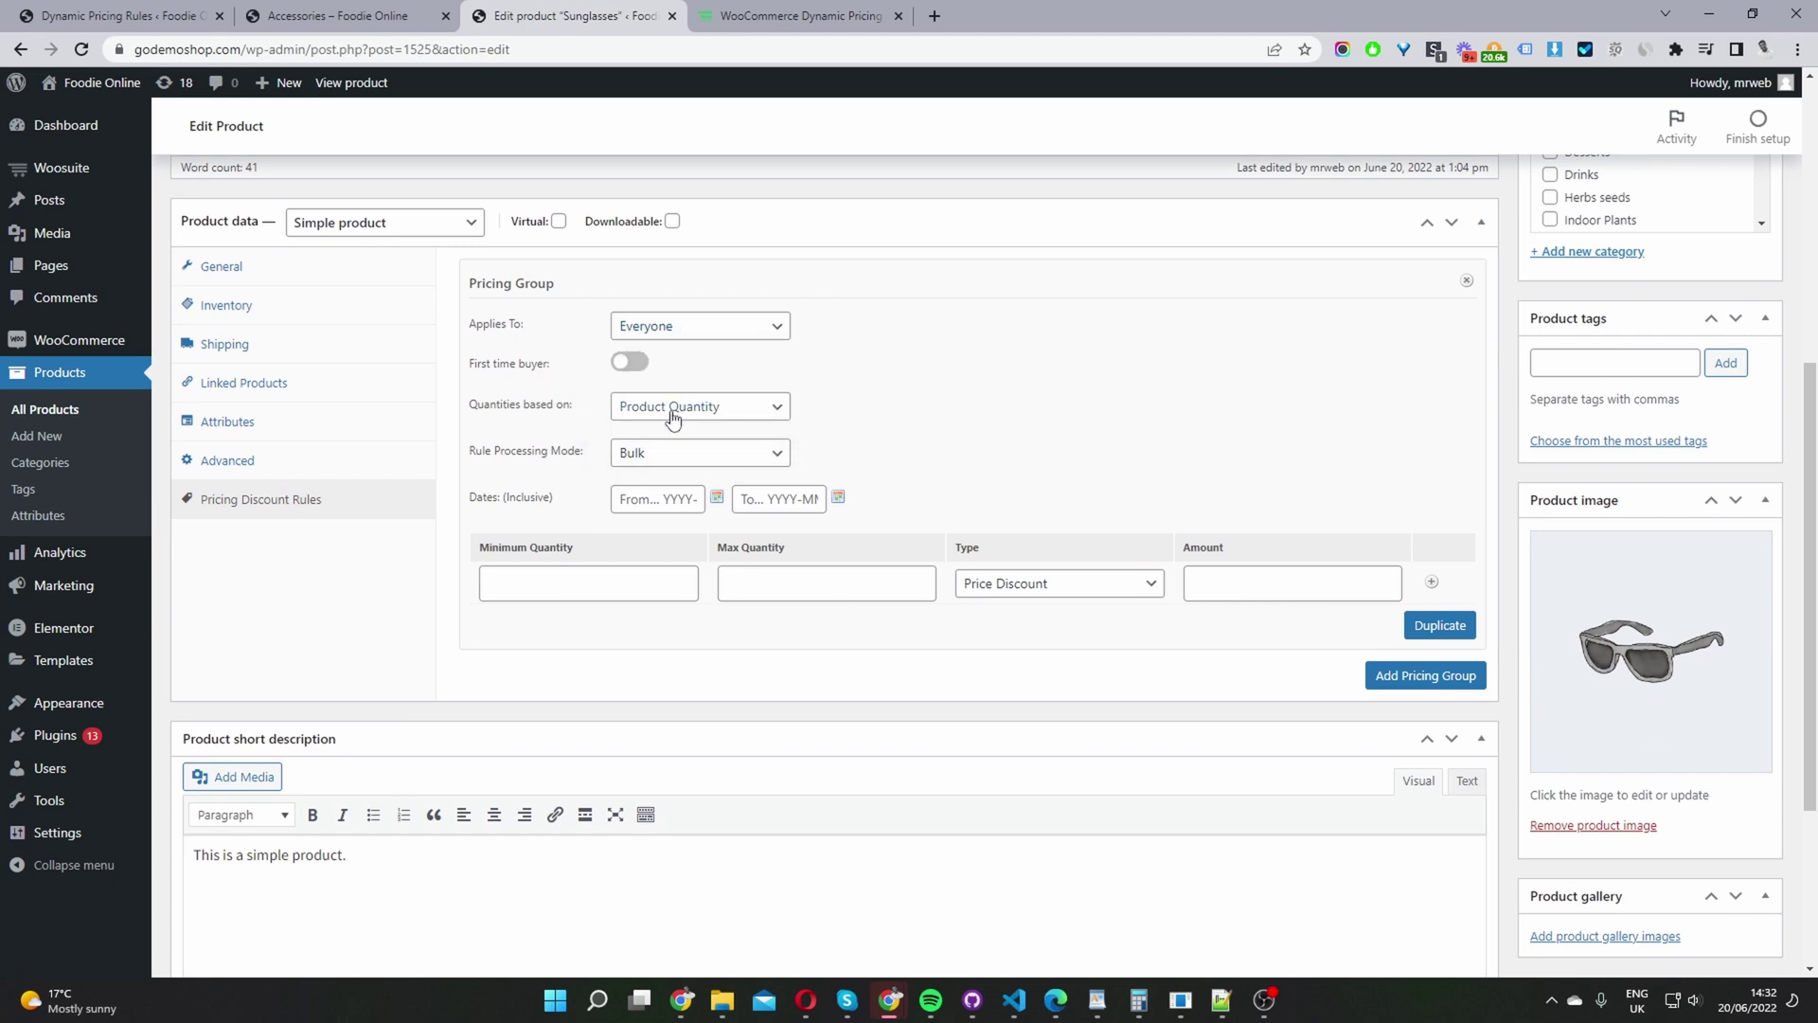
{"action": "left_click", "coordinate": [644, 459]}
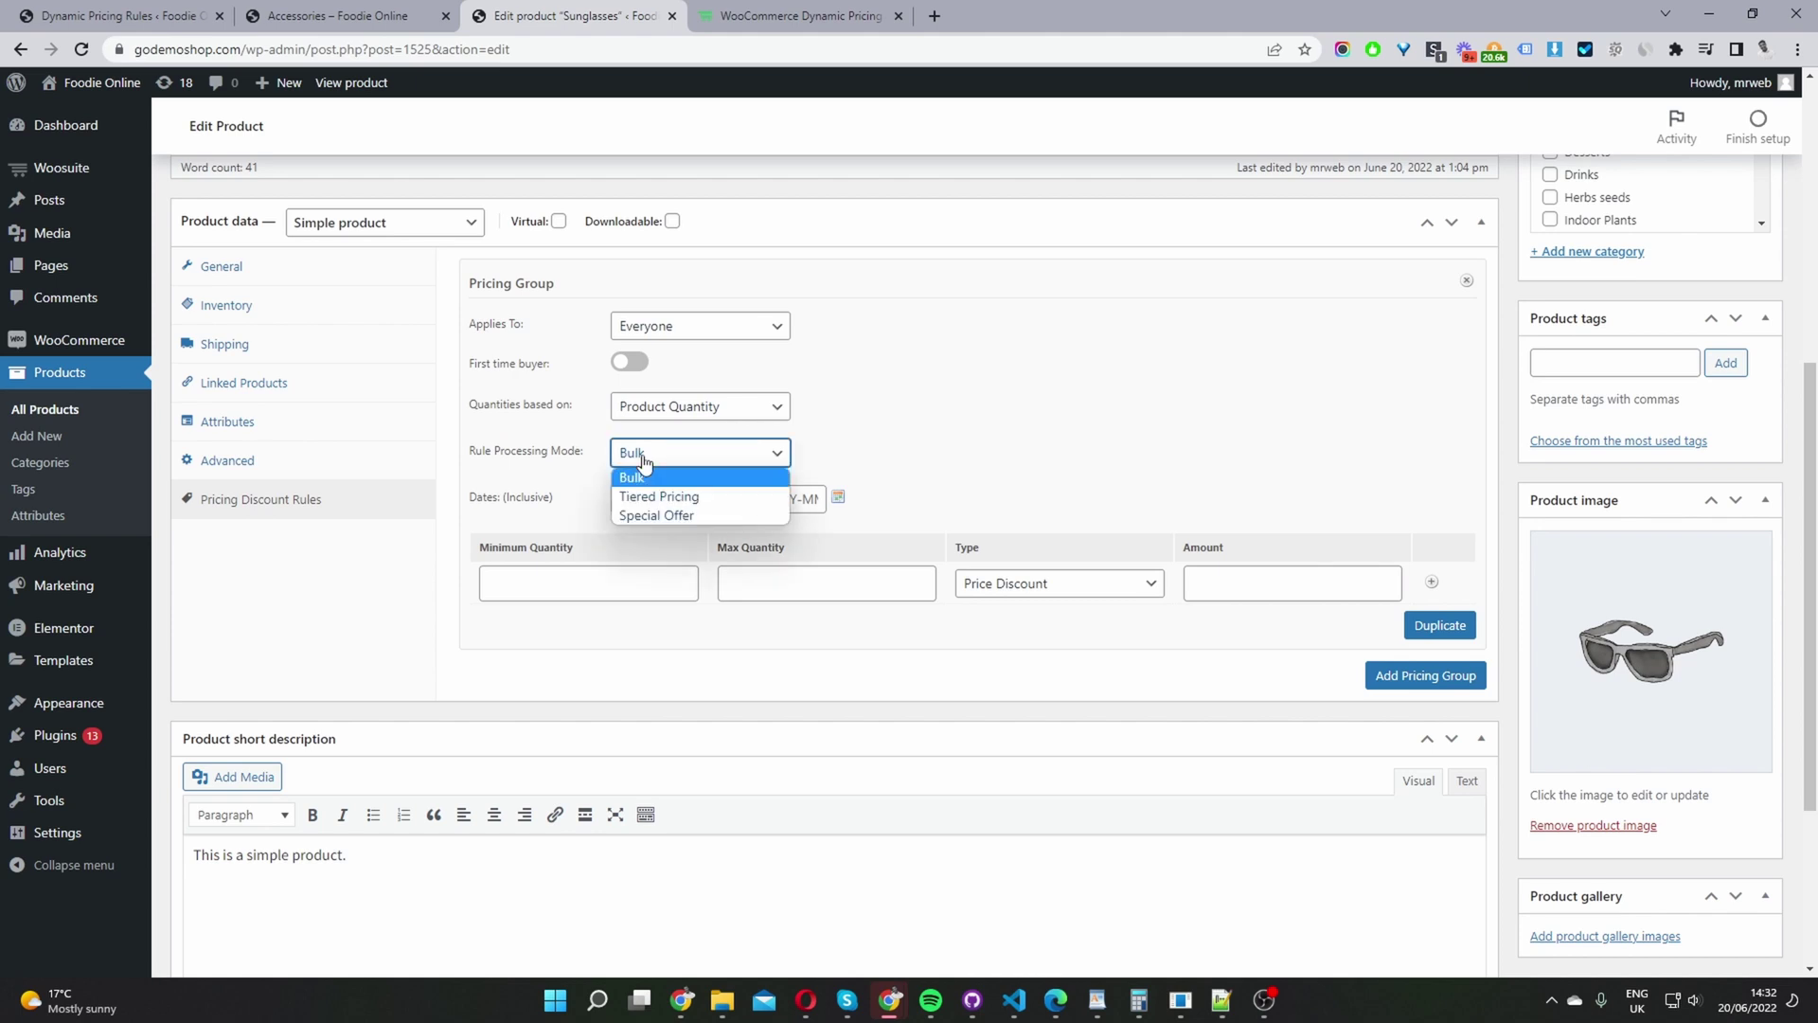
{"action": "left_click", "coordinate": [668, 516]}
{"action": "left_click_drag", "start_coordinate": [568, 502], "coordinate": [477, 497]}
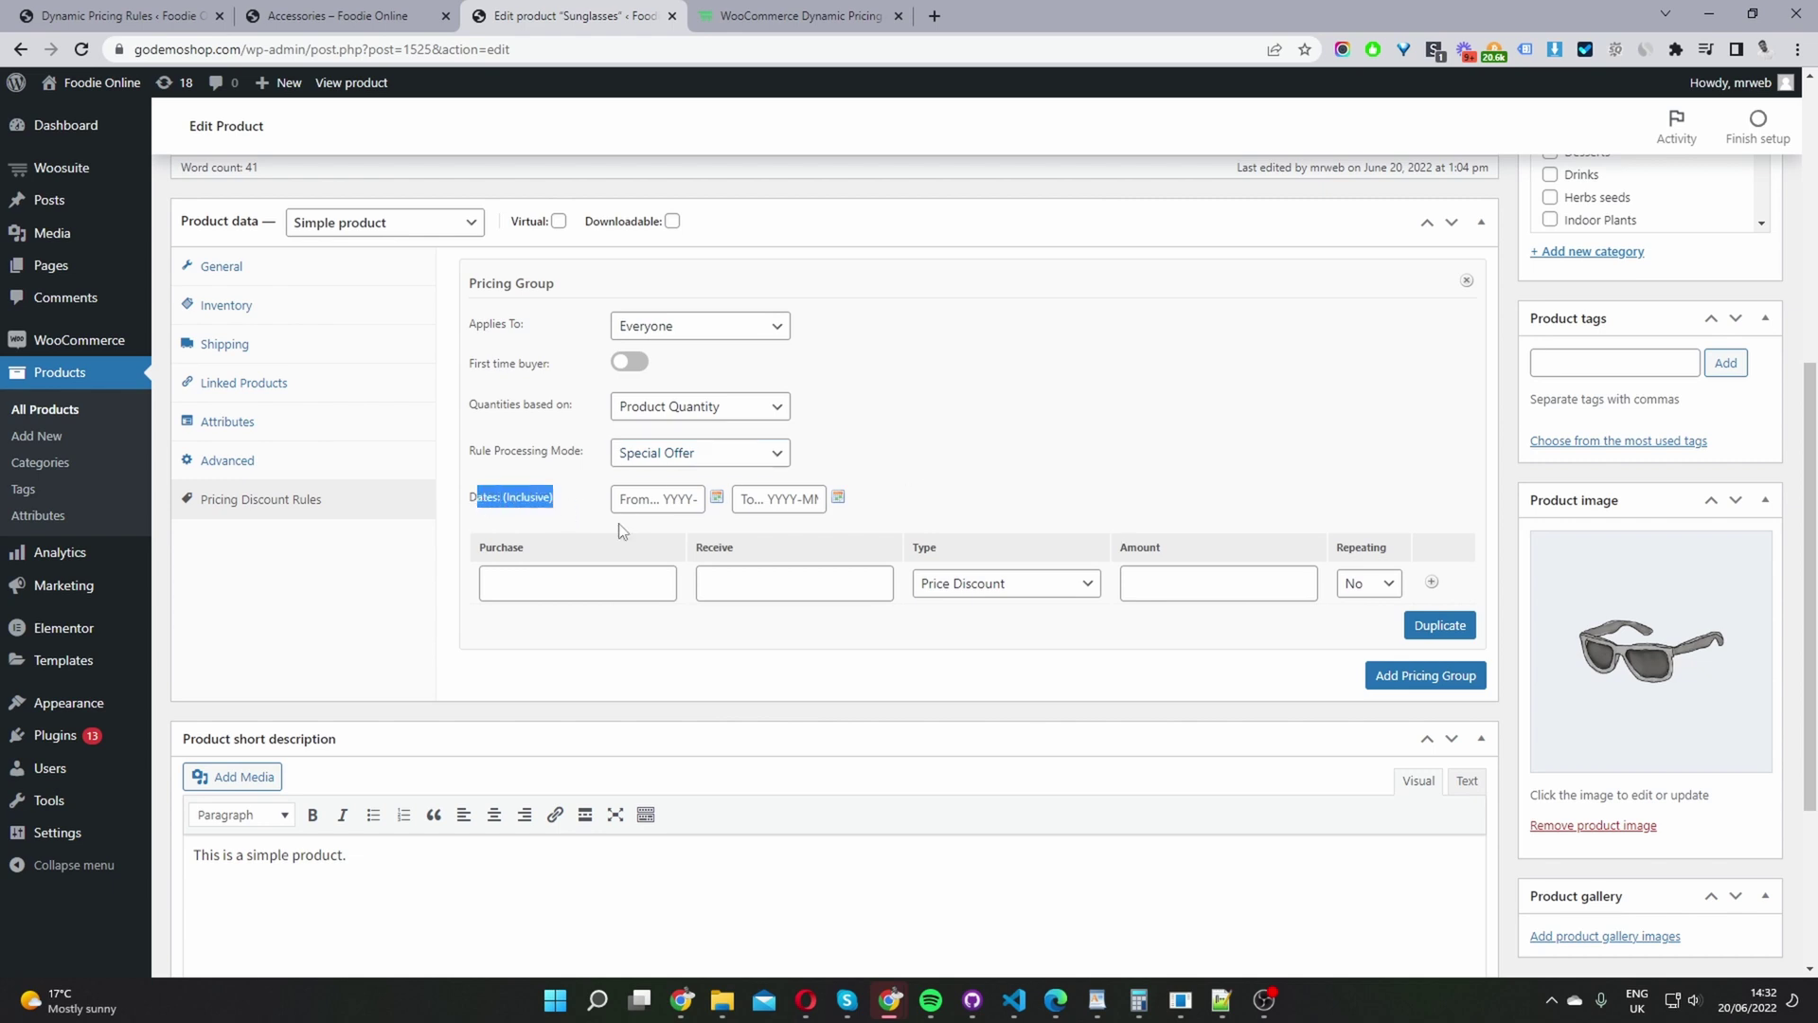
- Set the offer to purchase 1, receive 1 at a 100 Percentage Discount
{"action": "left_click", "coordinate": [601, 580]}
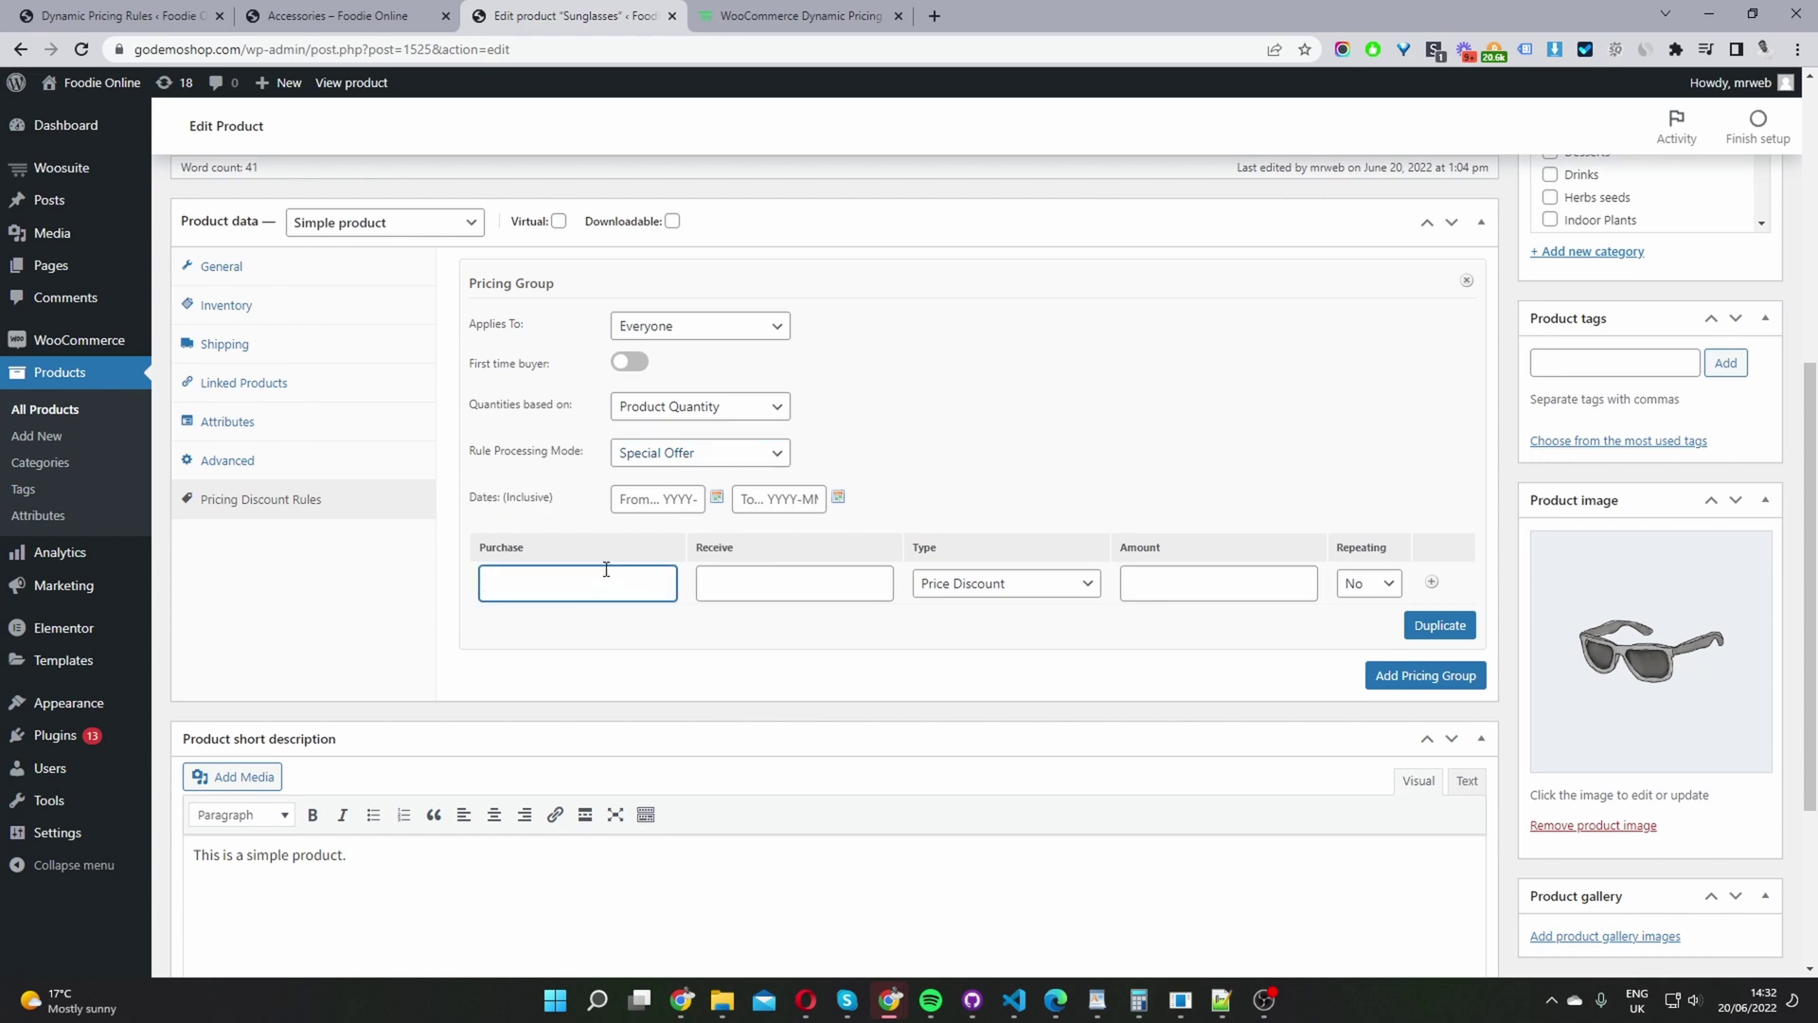
{"action": "type", "text": "1"}
{"action": "left_click", "coordinate": [745, 582]}
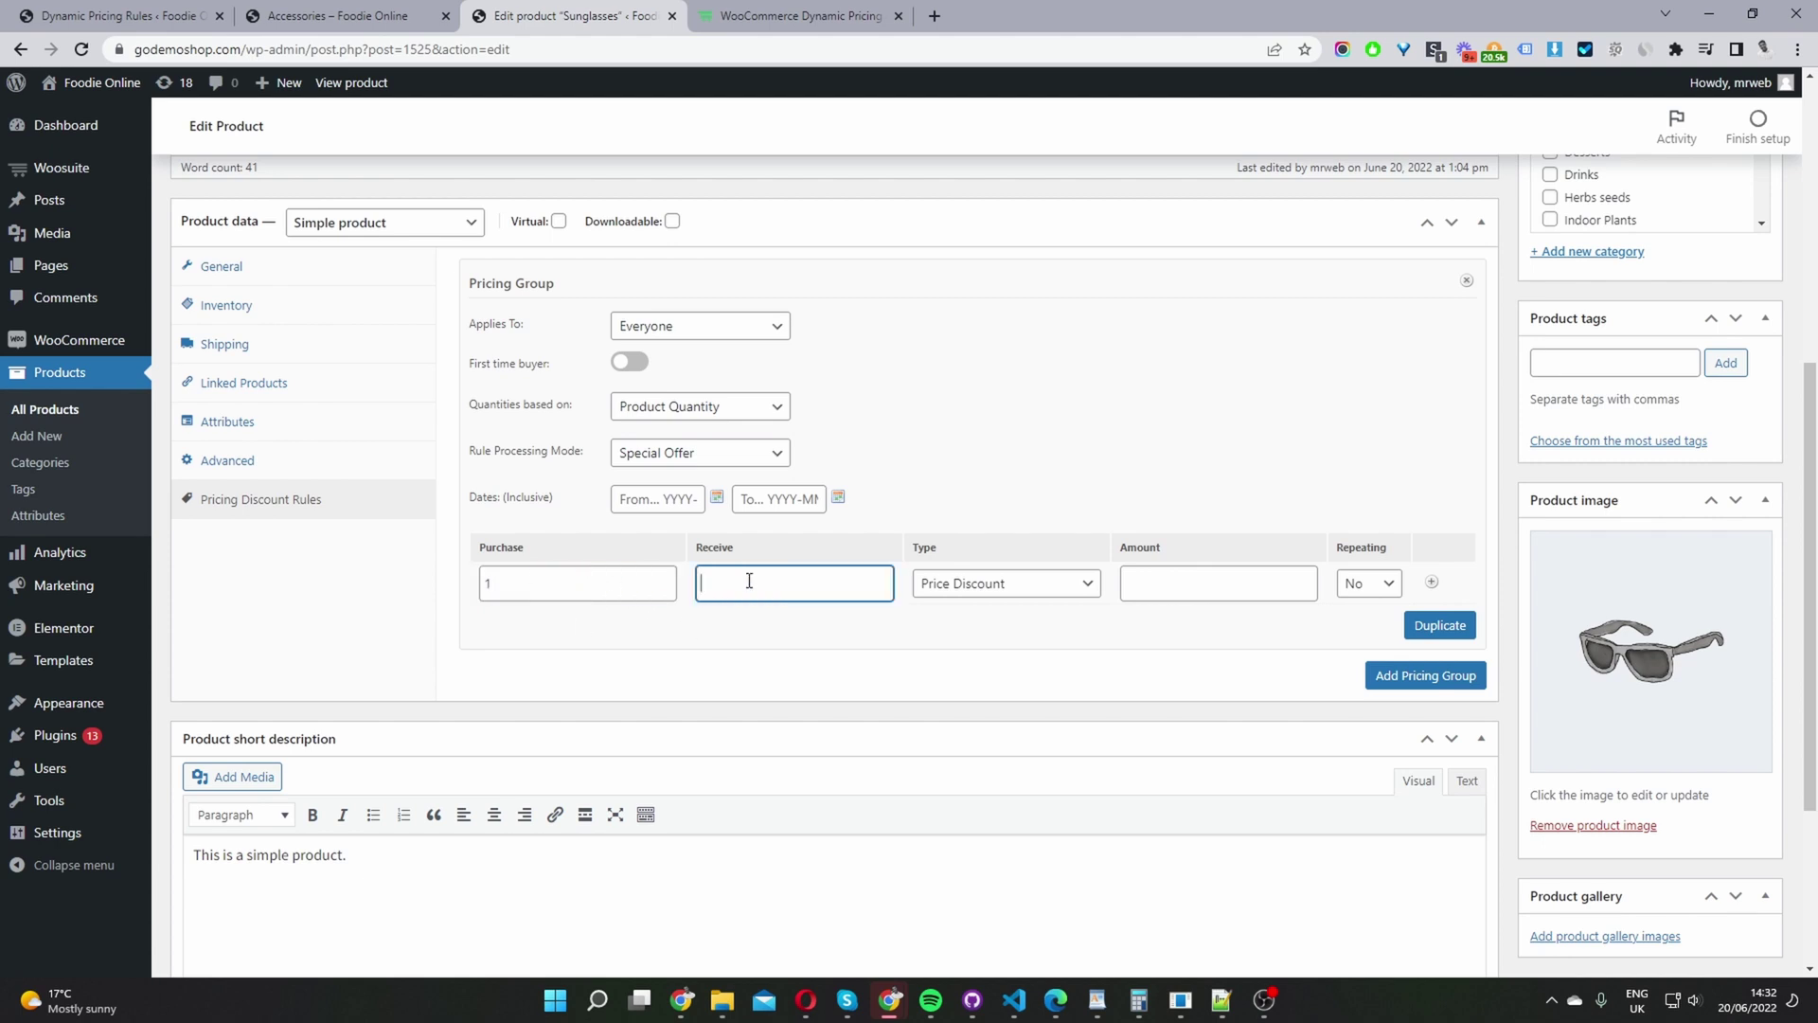
{"action": "type", "text": "1"}
{"action": "left_click", "coordinate": [1013, 585]}
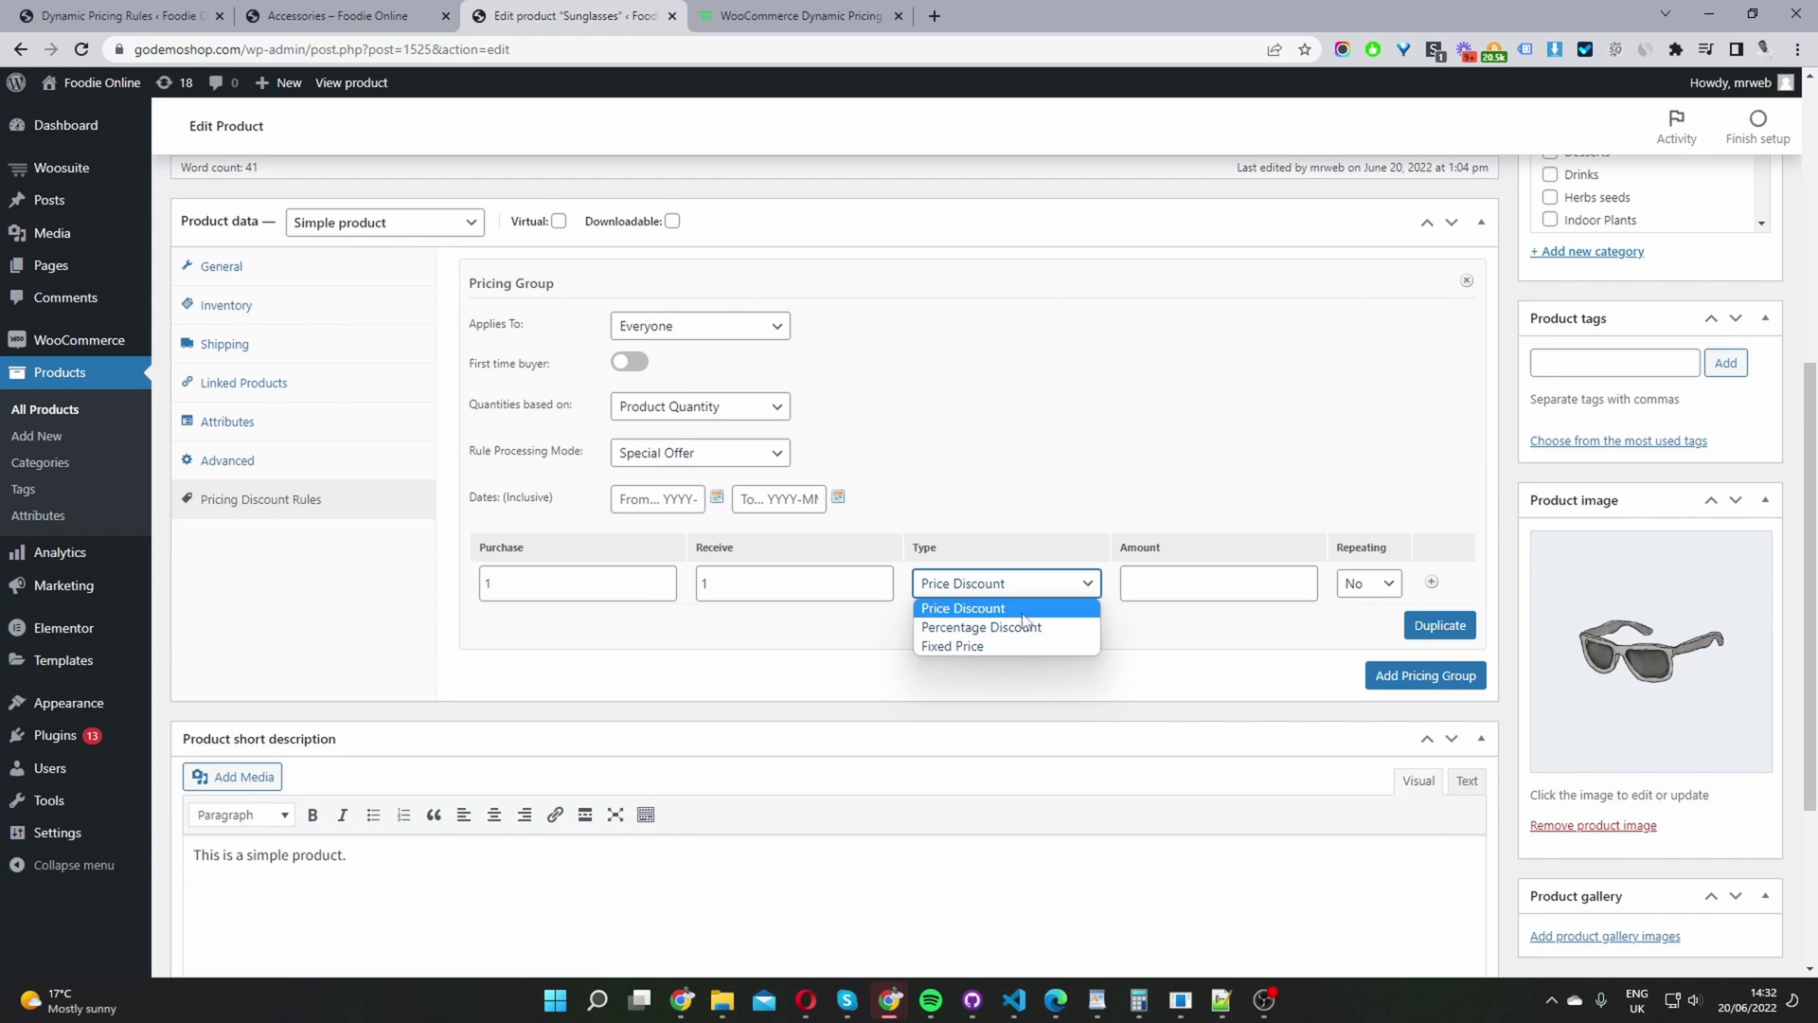
{"action": "left_click", "coordinate": [1021, 627]}
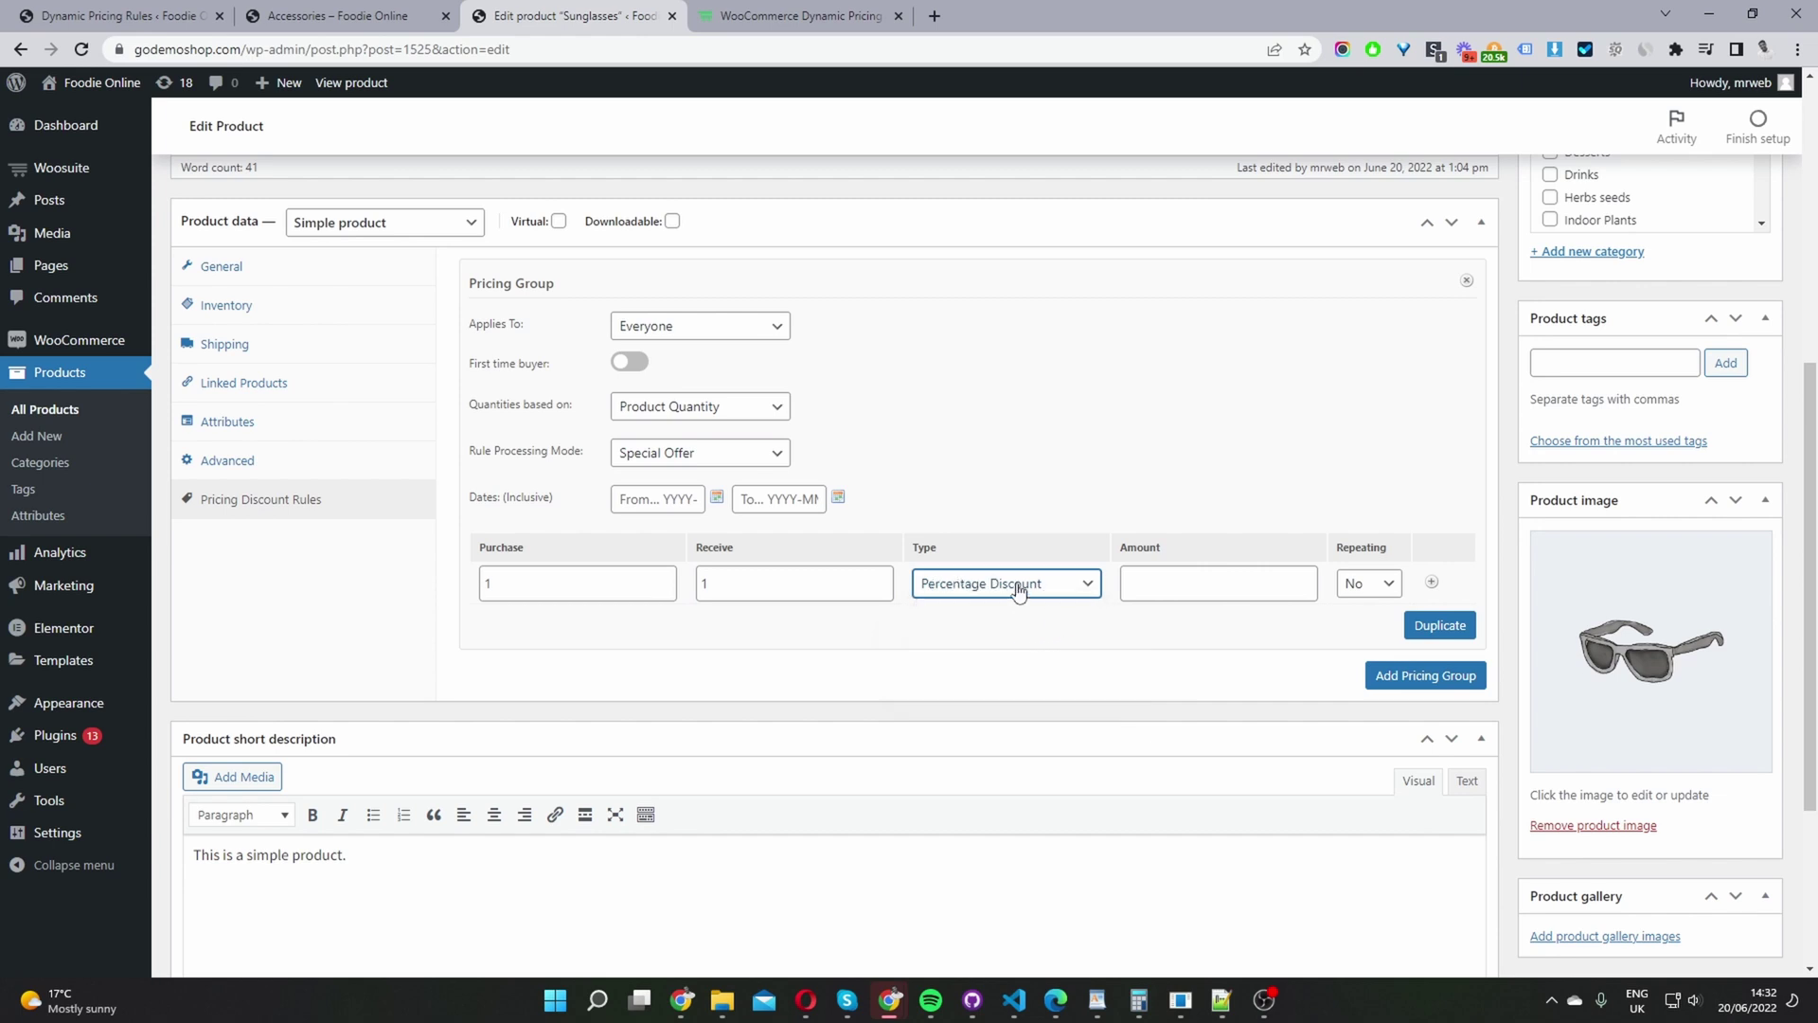
{"action": "left_click", "coordinate": [1212, 585]}
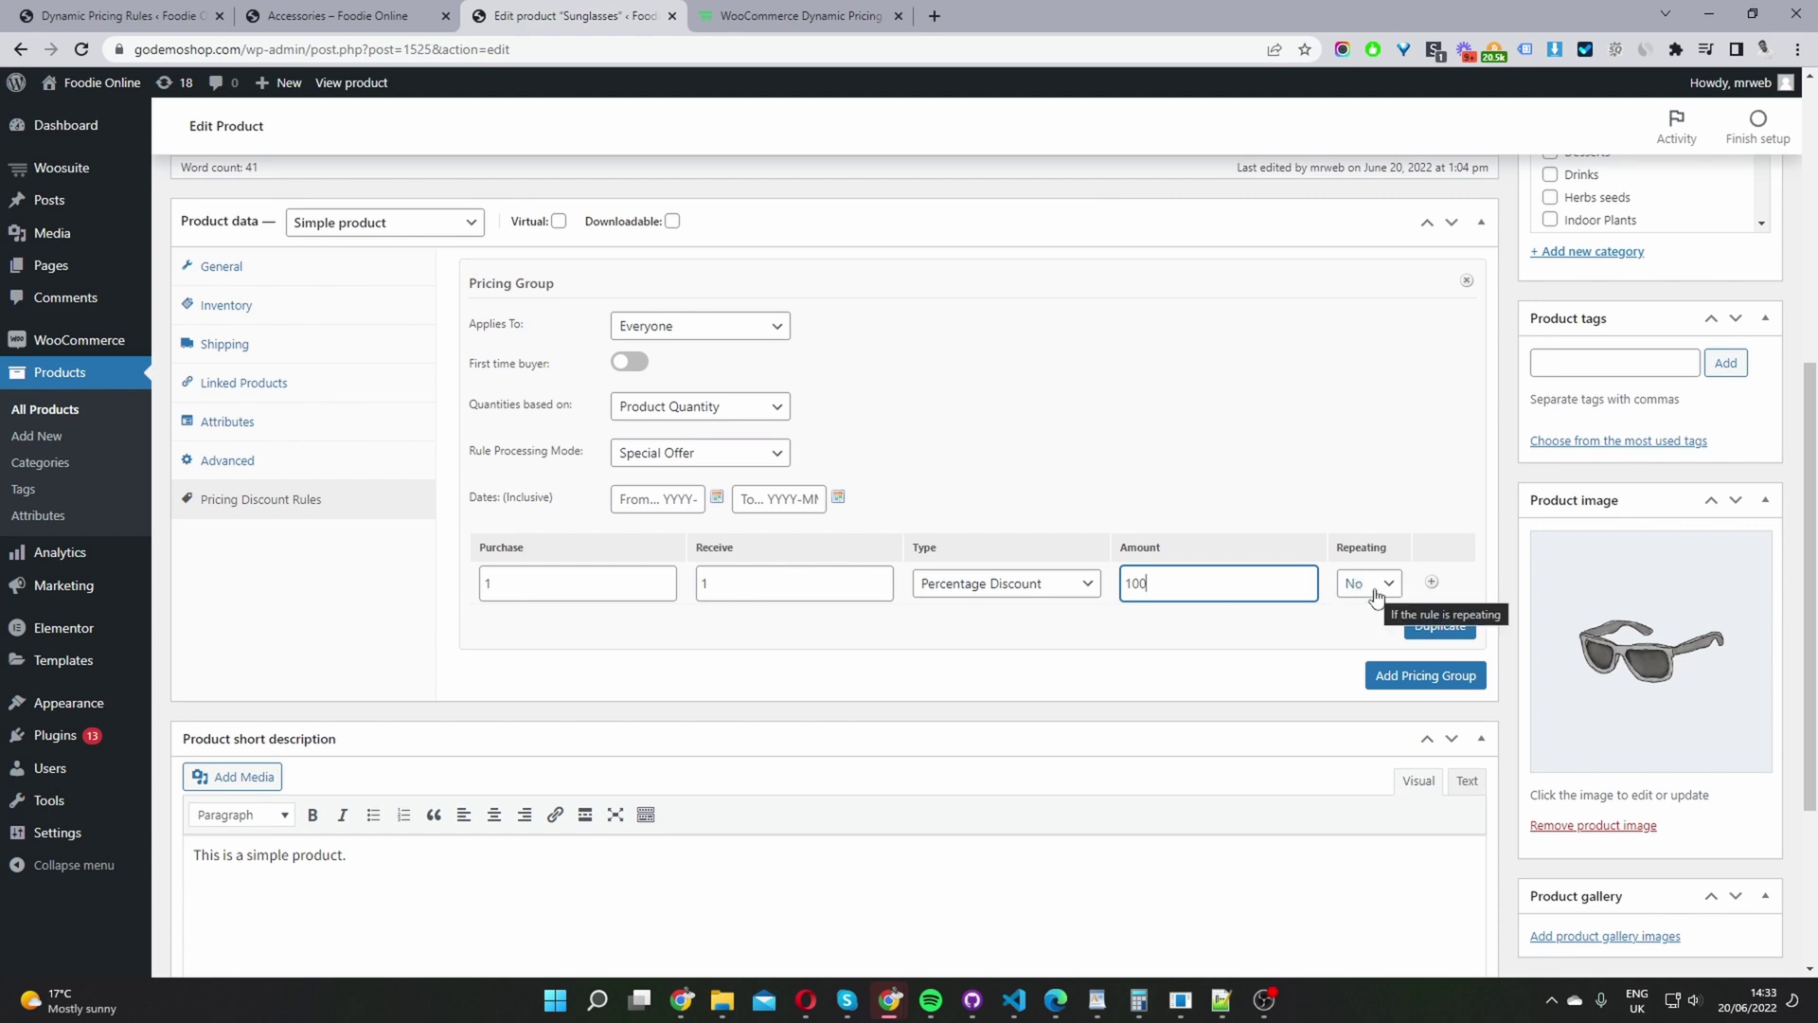
{"action": "scroll", "coordinate": [1643, 561], "scroll_direction": "up", "scroll_amount": 6}
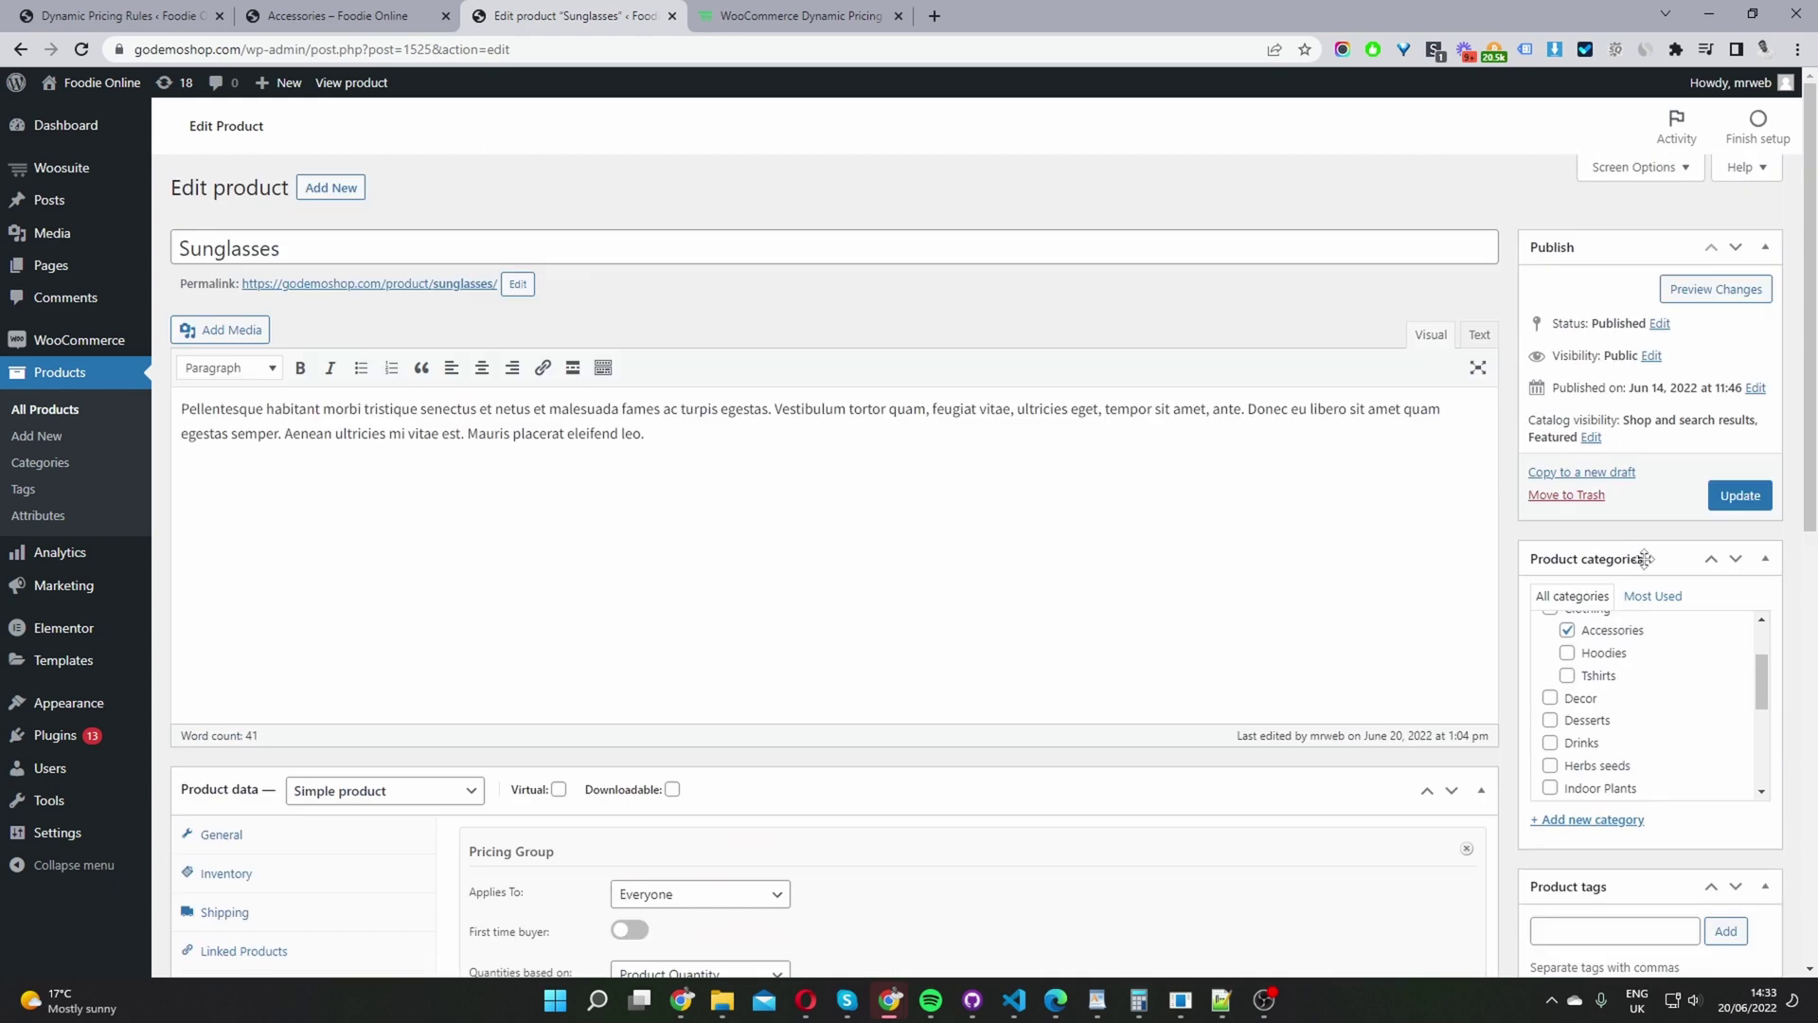
- Save the Sunglasses product with its new buy-1-get-1 pricing group
{"action": "left_click", "coordinate": [1742, 497]}
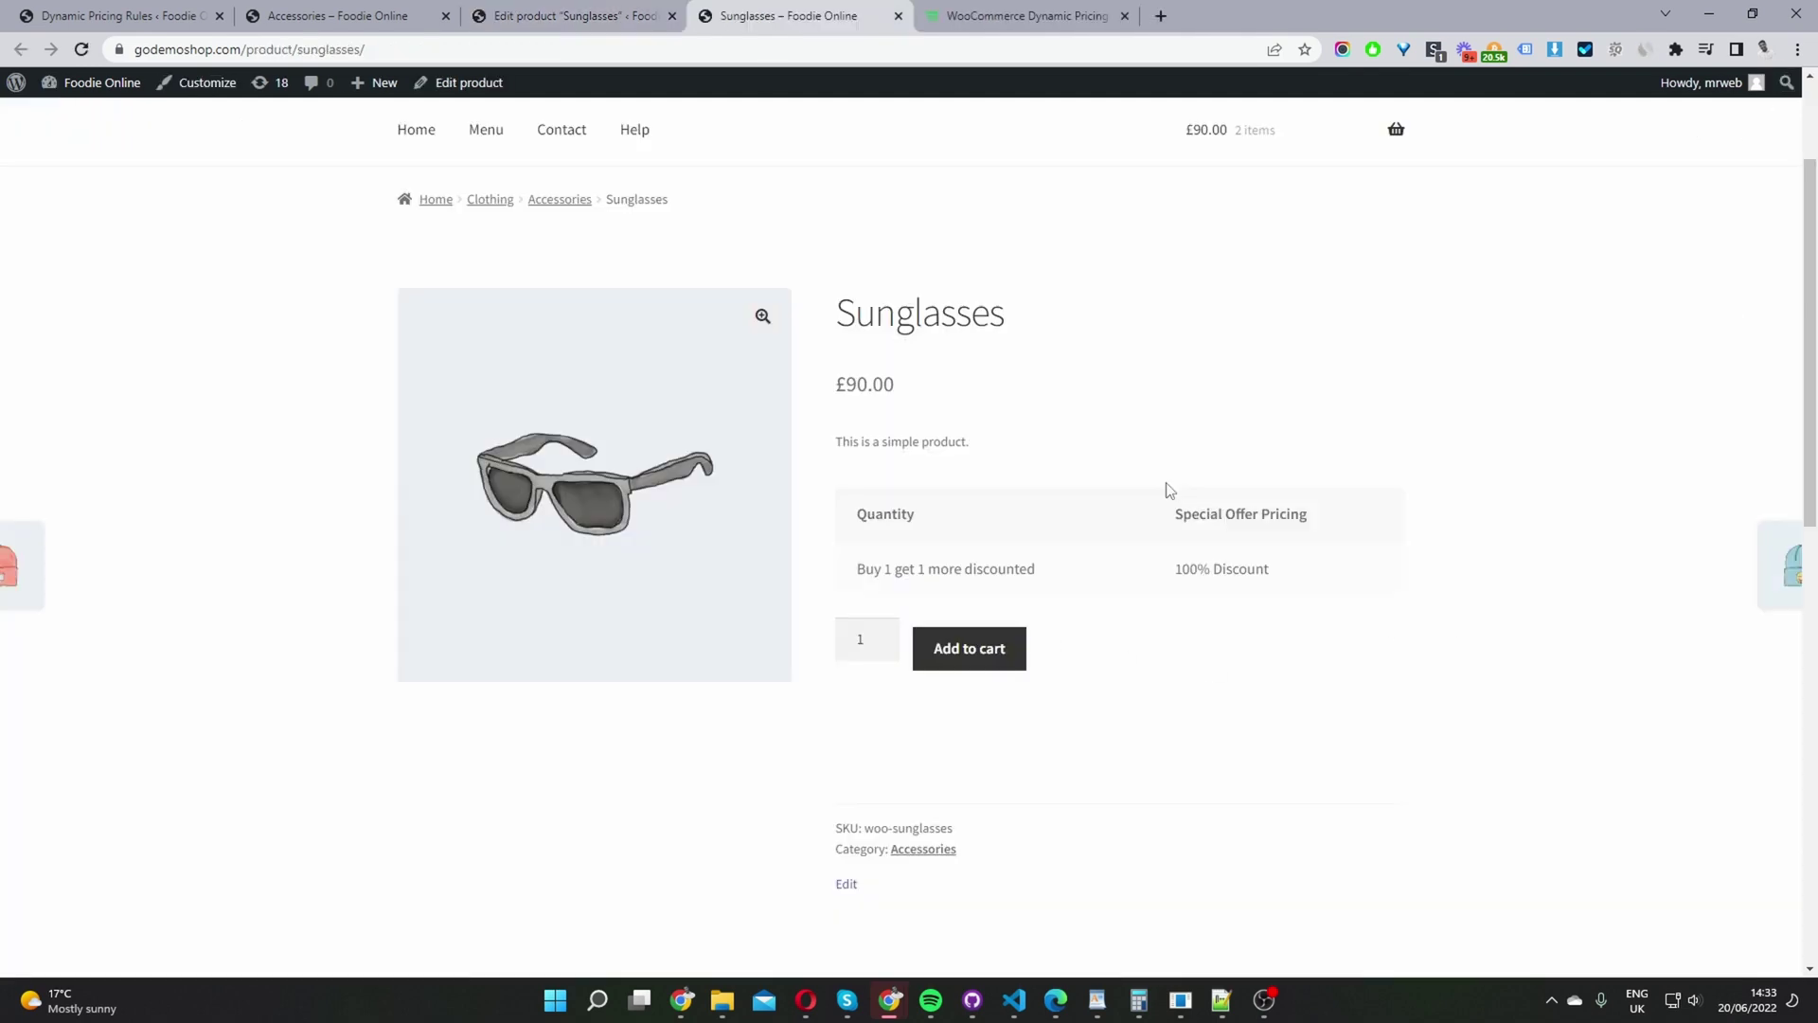
{"action": "left_click", "coordinate": [777, 16]}
- Remove the Belt and add 2 Sunglasses to the cart at £45 each, £90 subtotal
{"action": "left_click", "coordinate": [882, 631]}
{"action": "mouse_move", "coordinate": [1397, 131]}
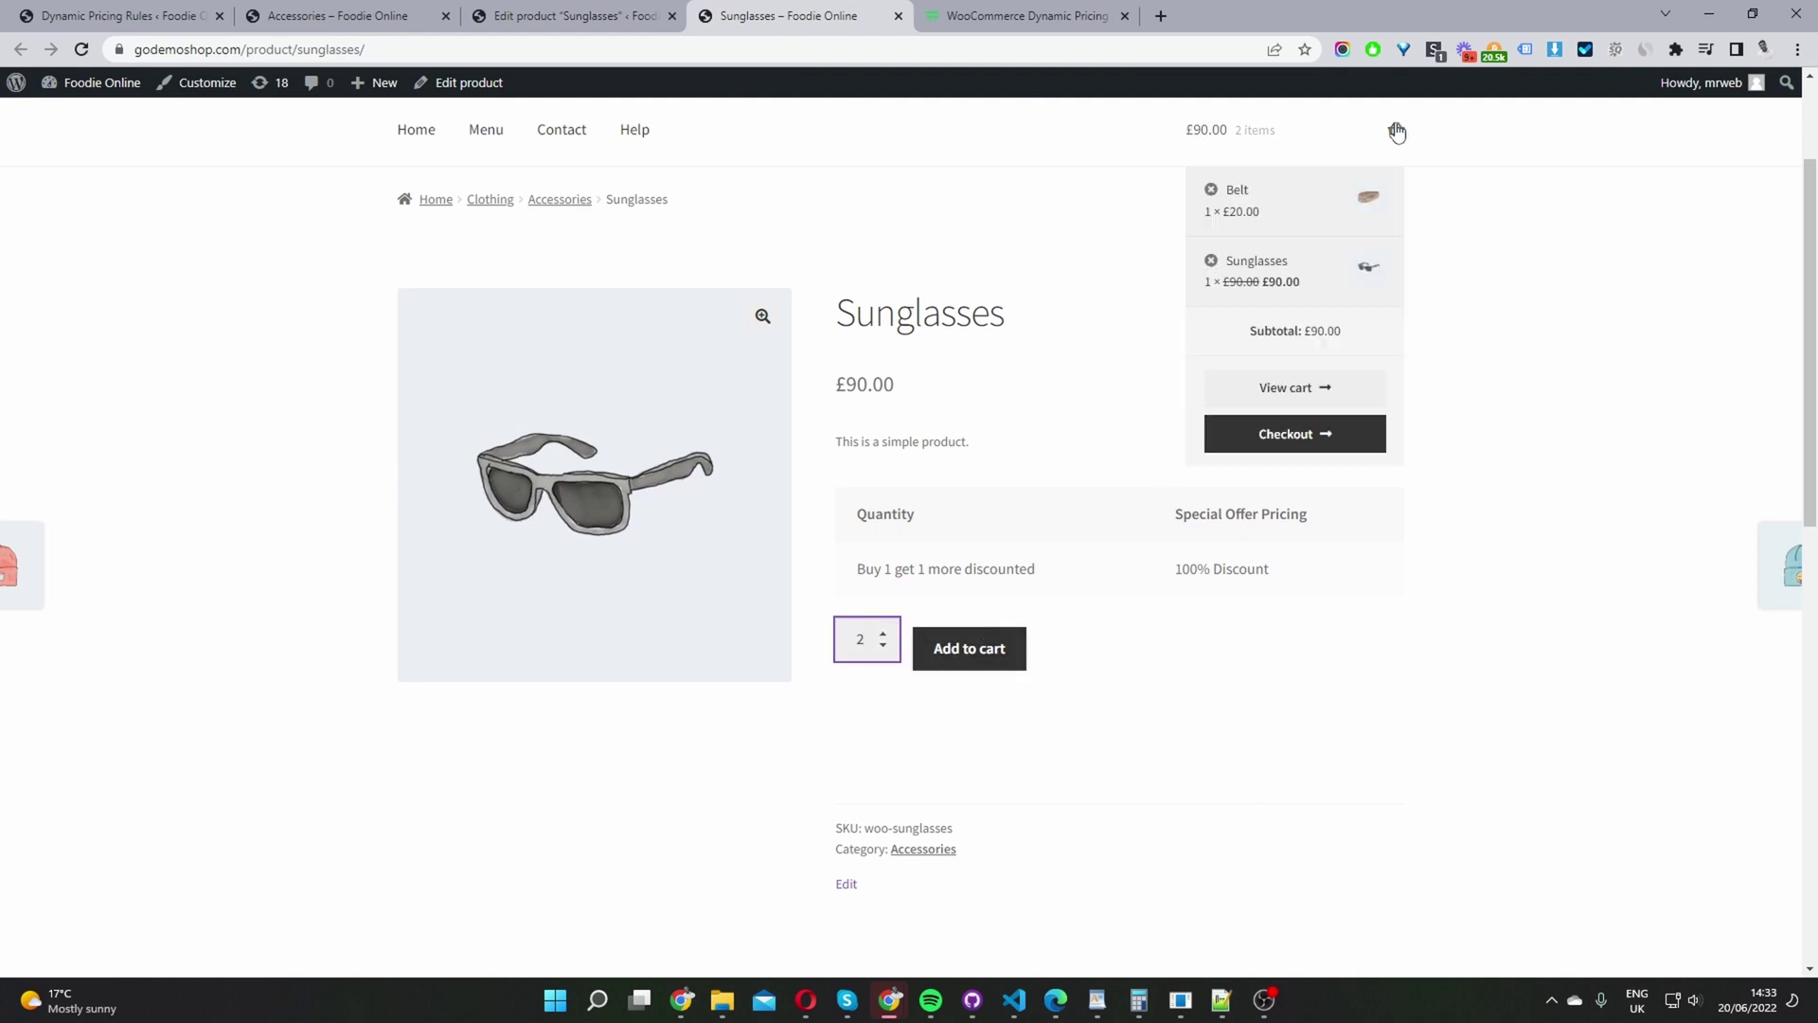
{"action": "left_click", "coordinate": [1212, 191]}
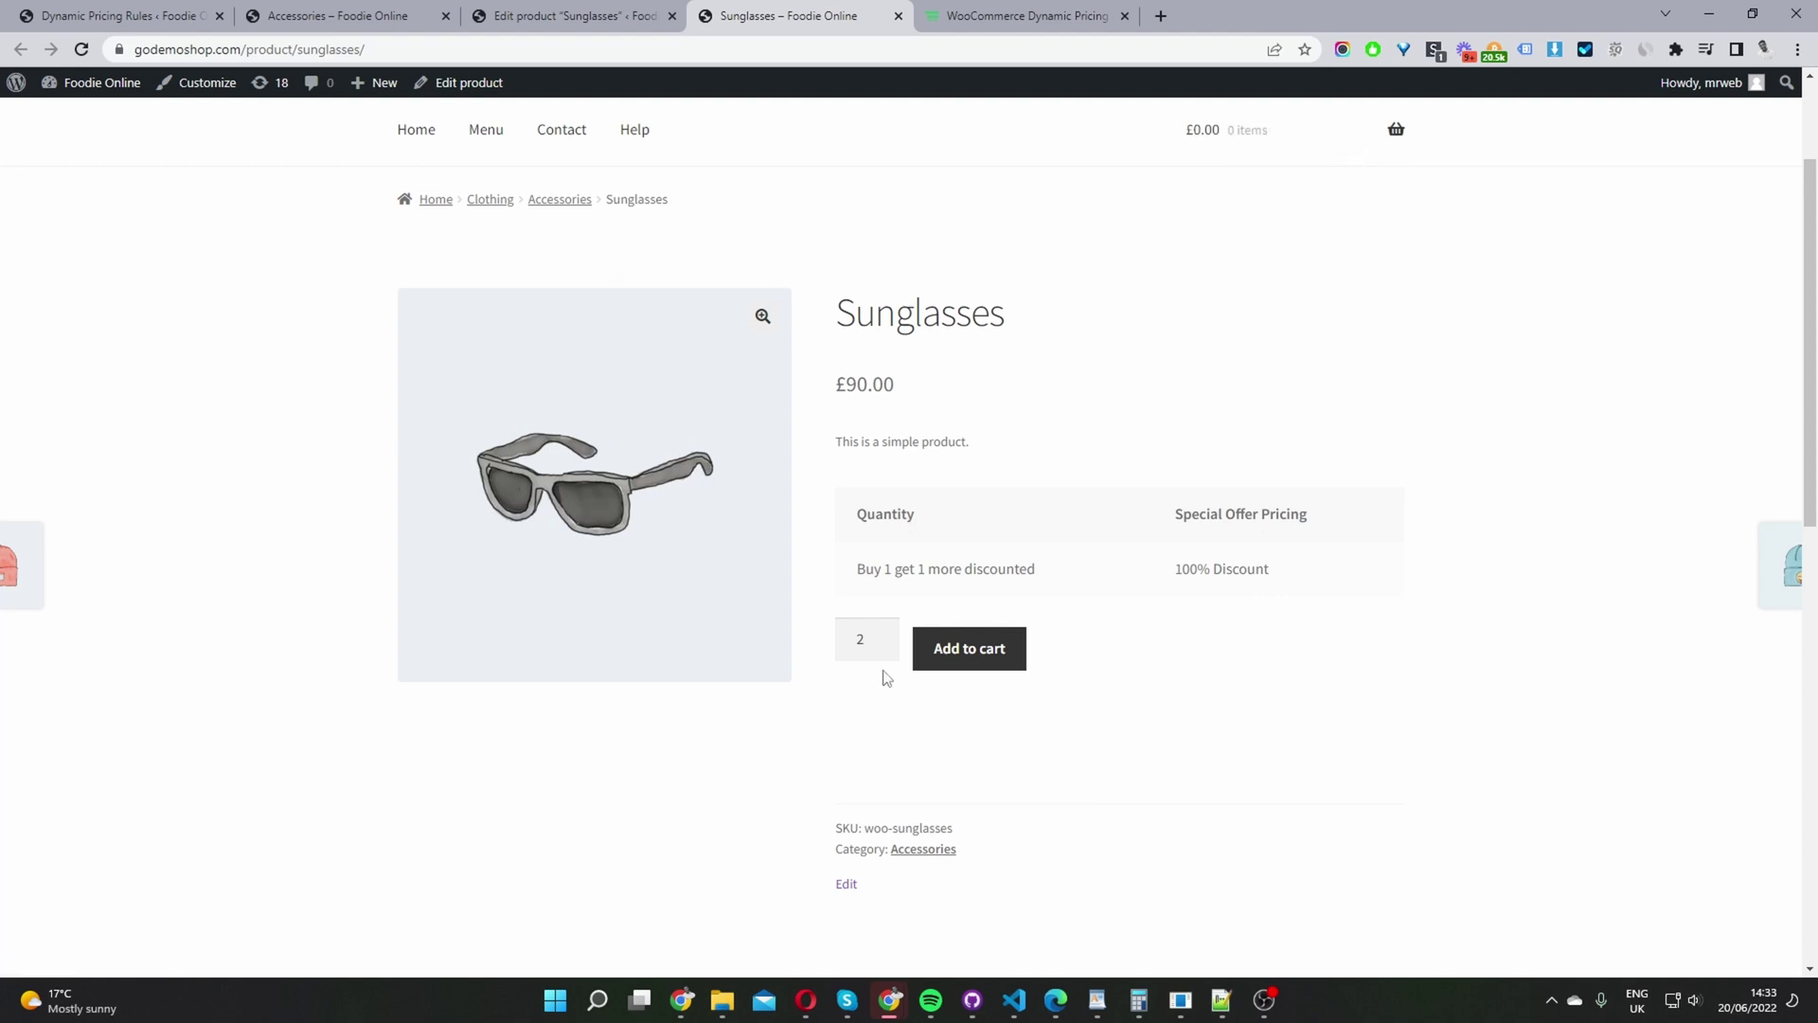
{"action": "left_click", "coordinate": [954, 653]}
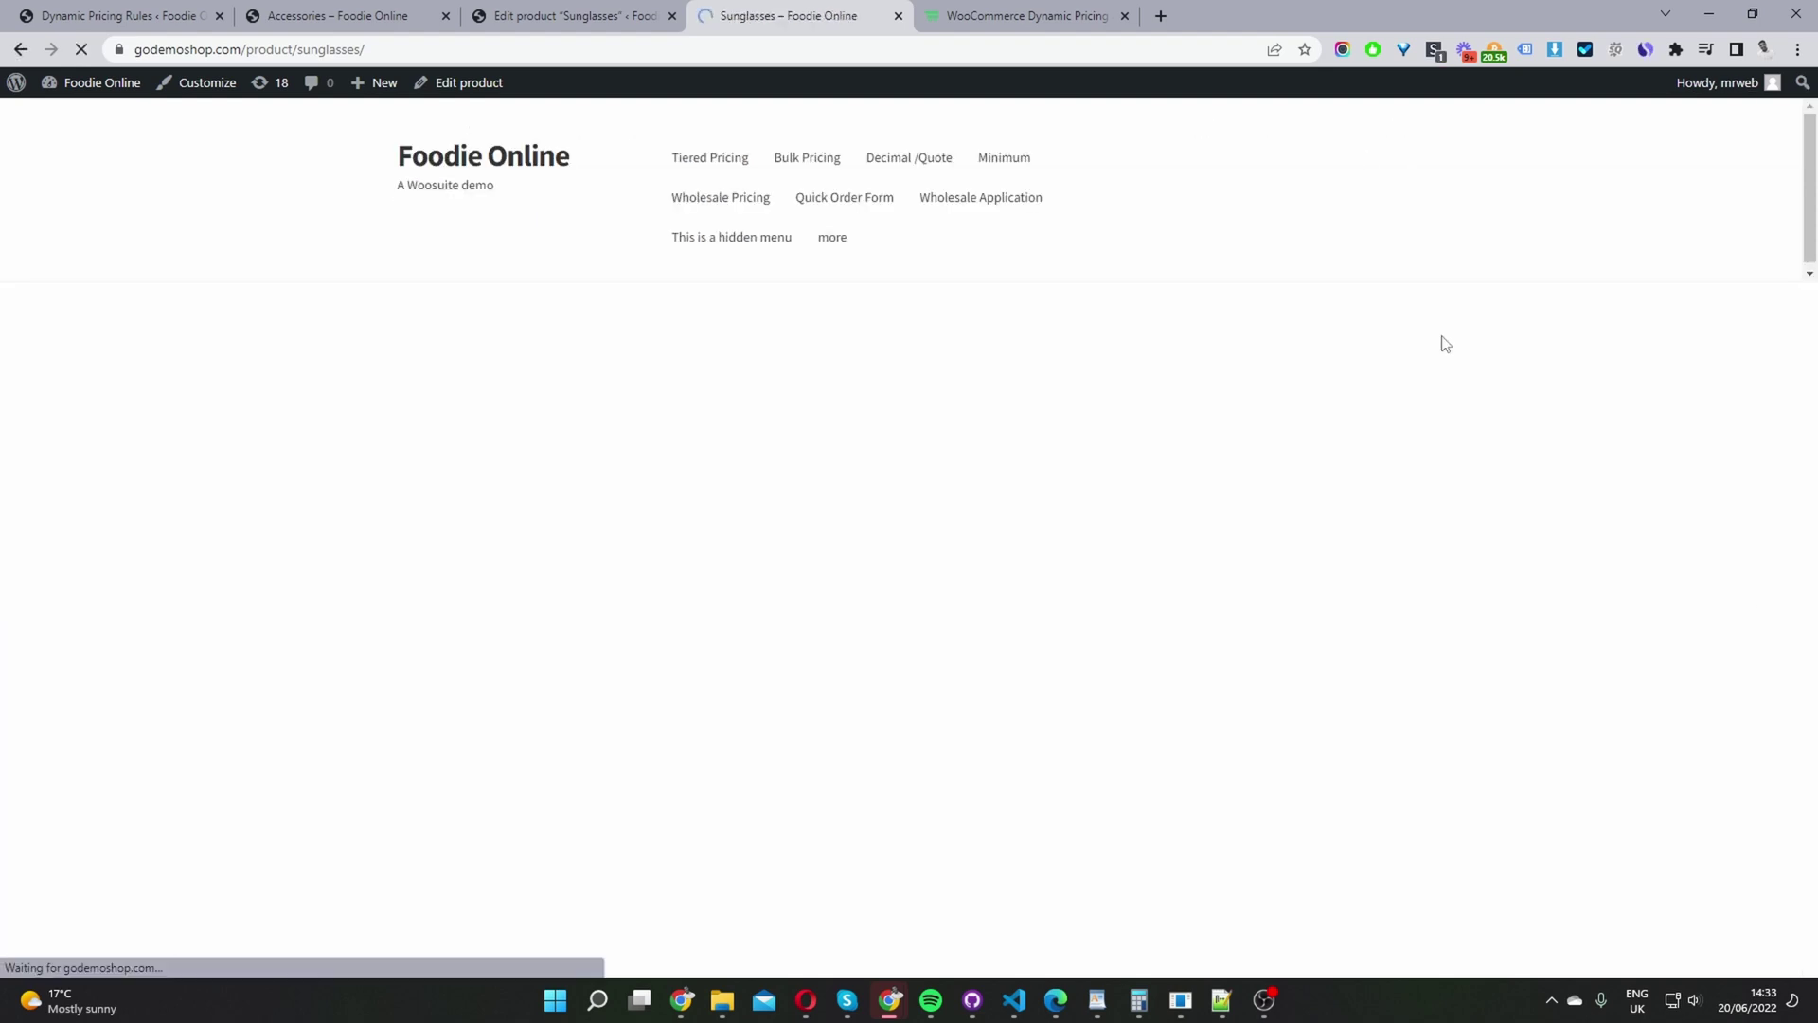
{"action": "mouse_move", "coordinate": [1378, 284]}
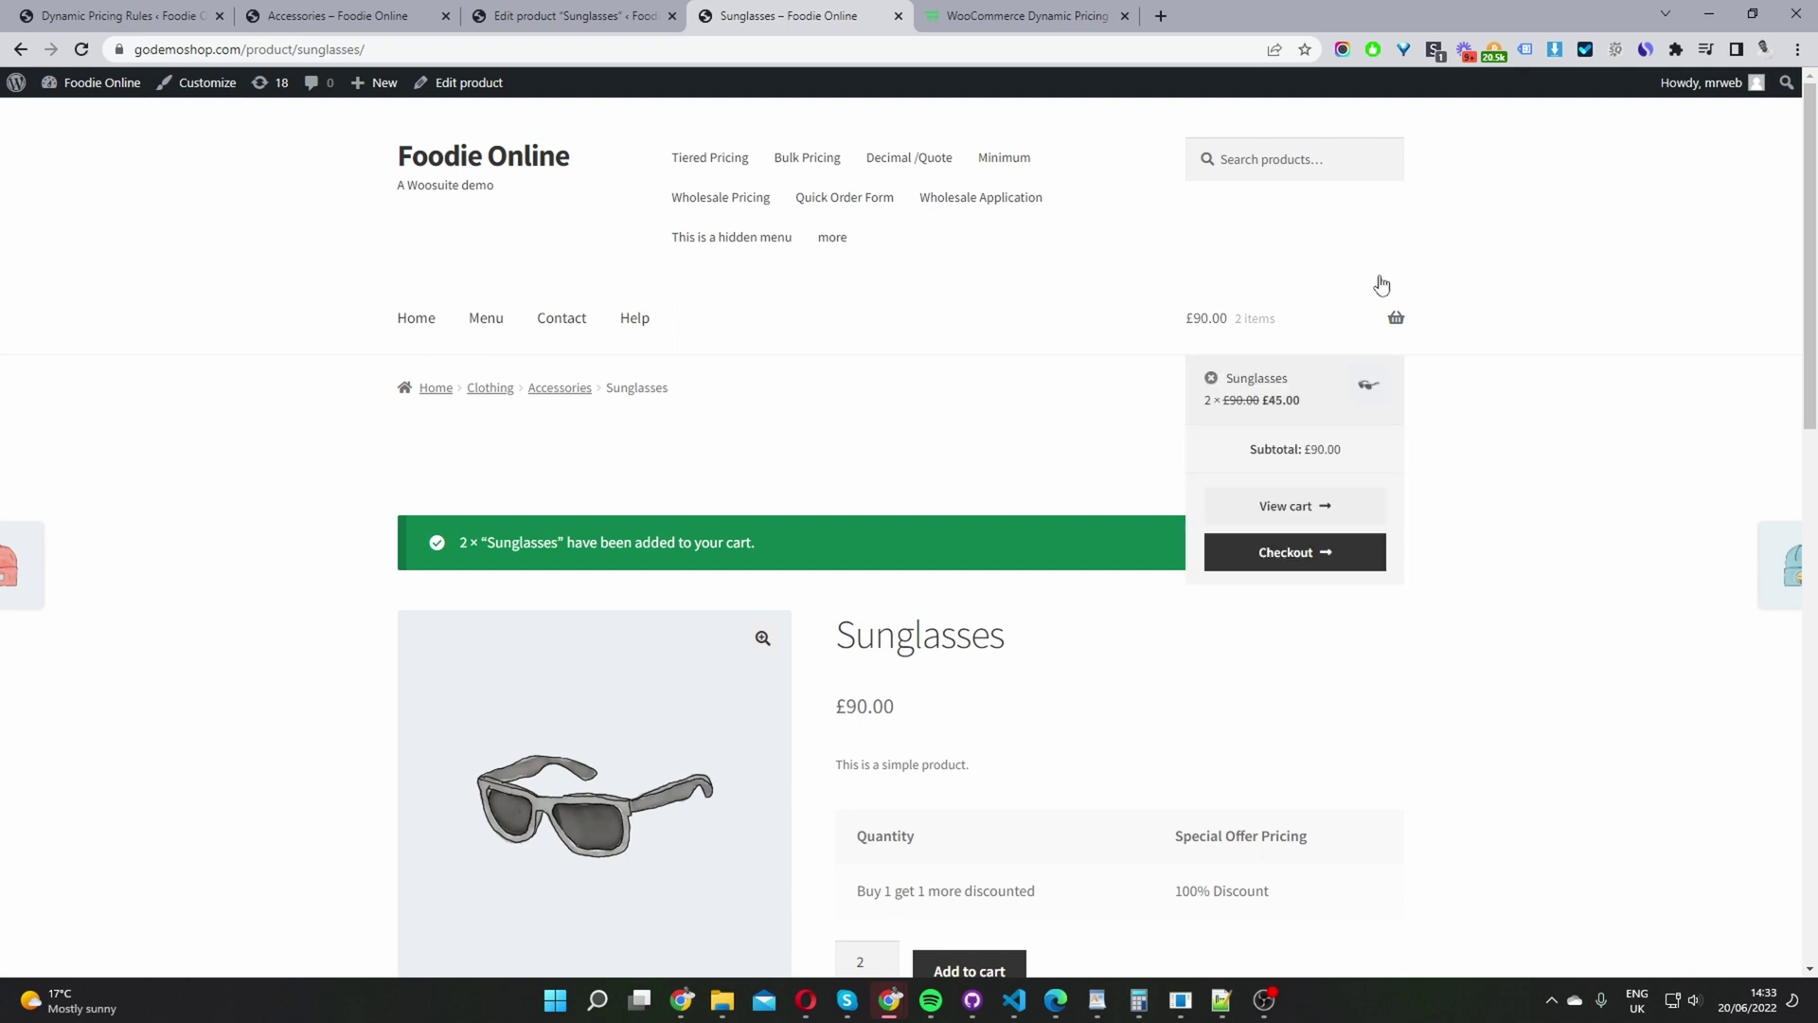